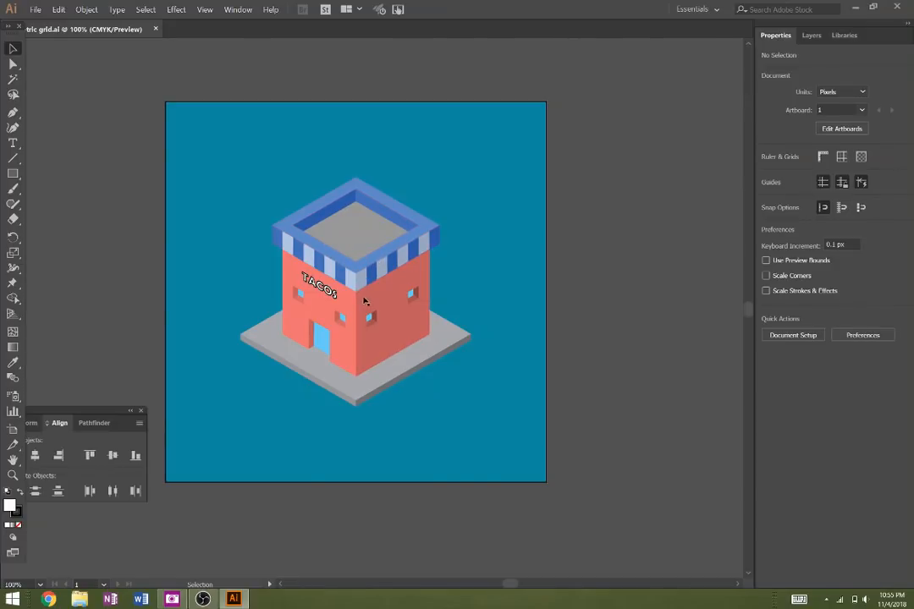
Step: Show the isometric grid on Layer 1 and hide the finished taco shop artwork on Layer 2 and the background on Layer 3
left_click(811, 35)
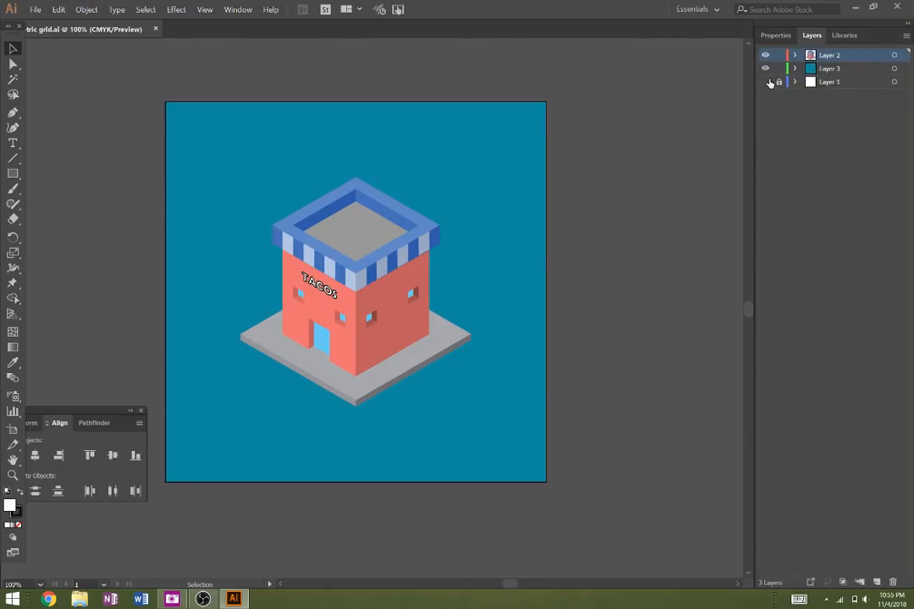
left_click(767, 82)
left_click(765, 69)
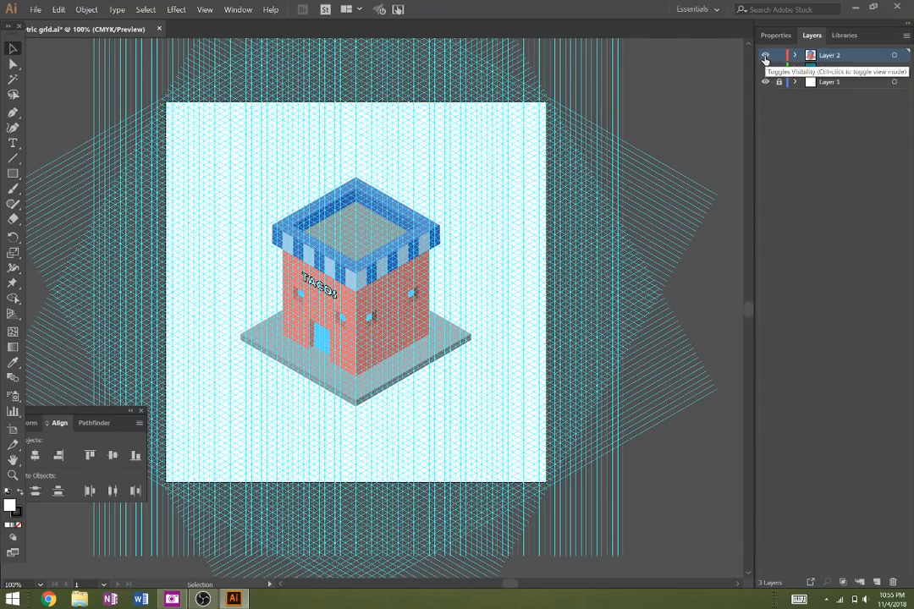
left_click(765, 55)
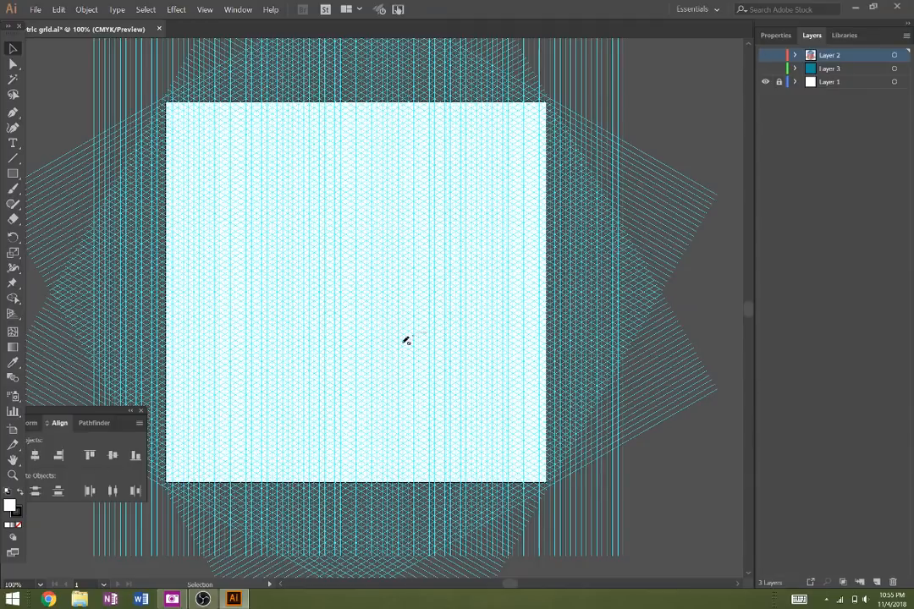
Step: Add a new layer directly above Layer 1 and close the floating Align controls
left_click(856, 83)
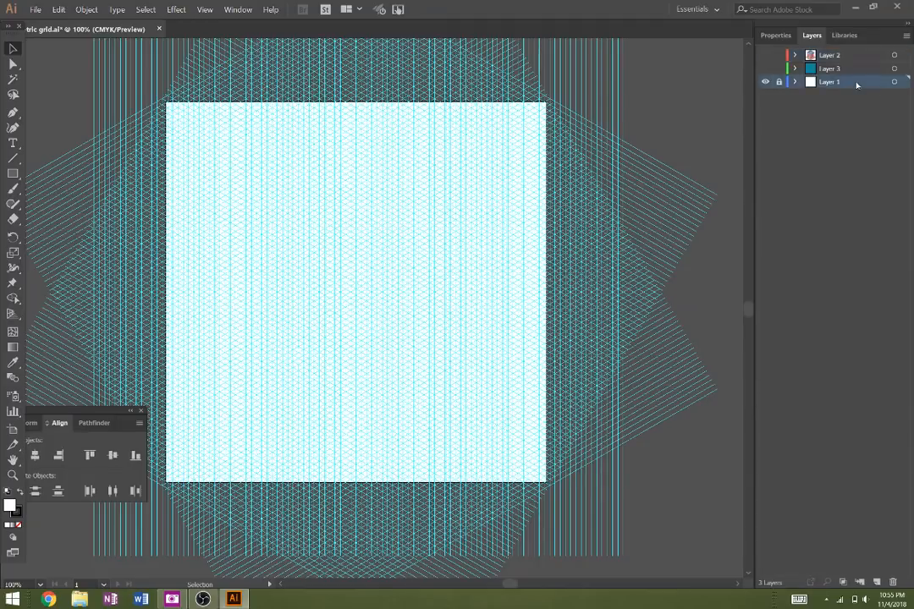
left_click(875, 583)
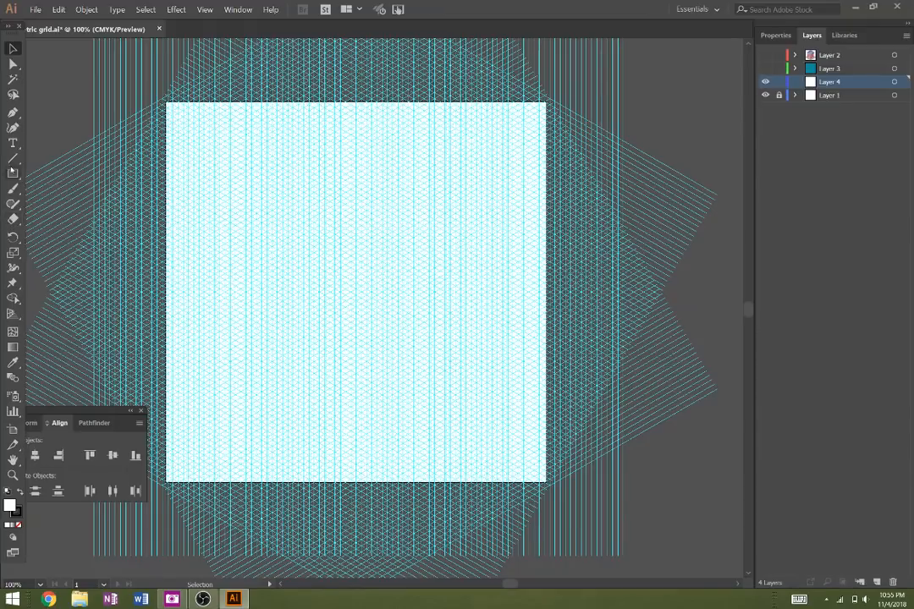
left_click(142, 411)
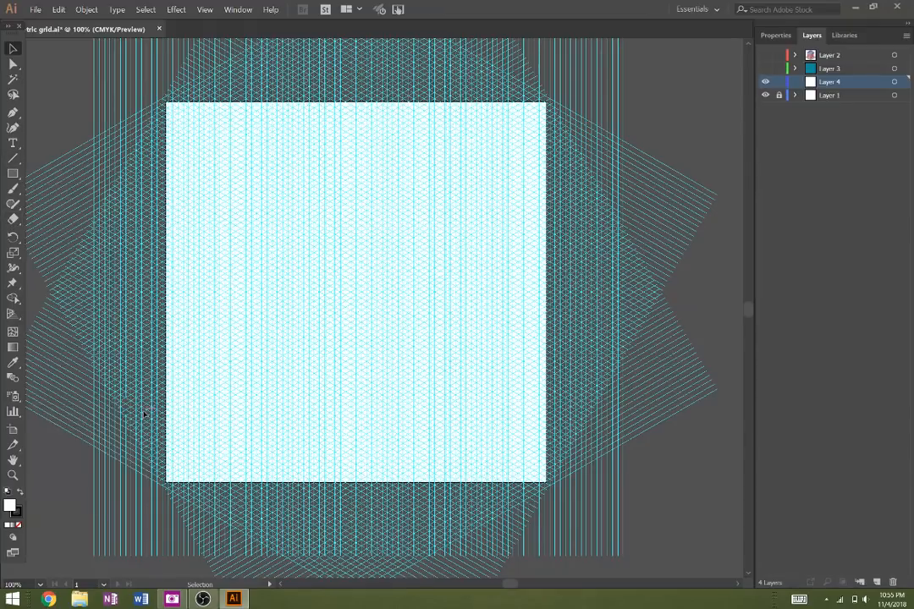
Step: Choose the Pen tool and set its fill to None for drawing outlines only
left_click(13, 111)
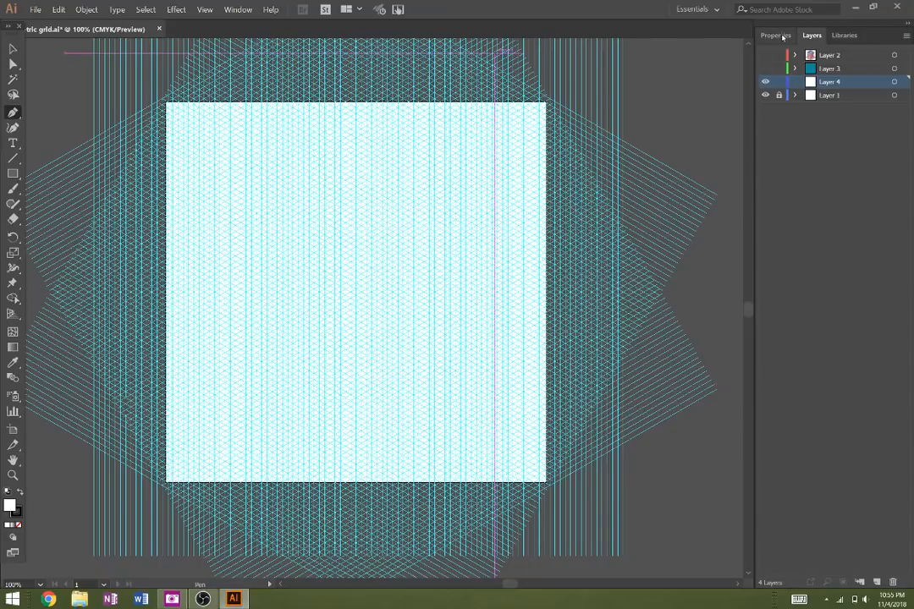
left_click(764, 55)
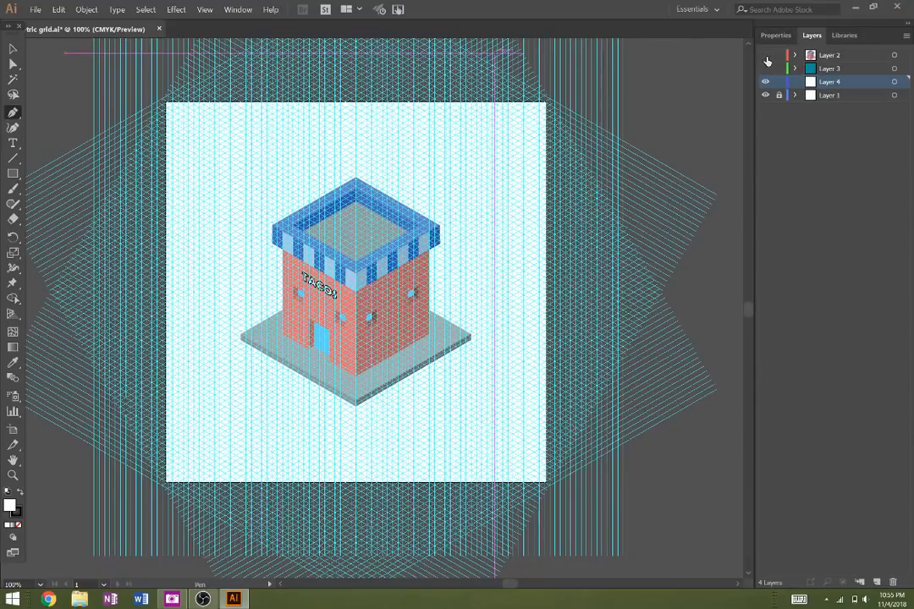
left_click(765, 56)
left_click(785, 36)
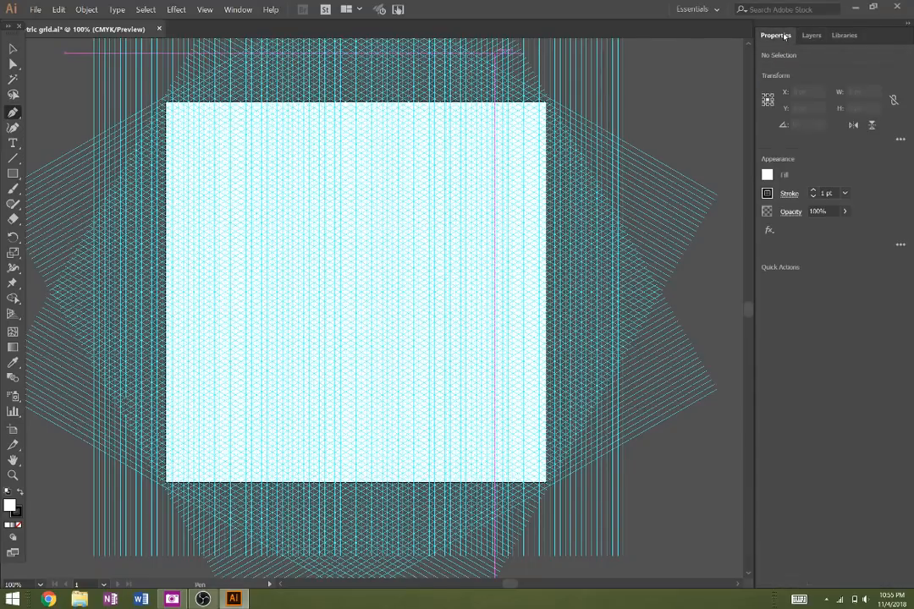
left_click(767, 178)
left_click(629, 220)
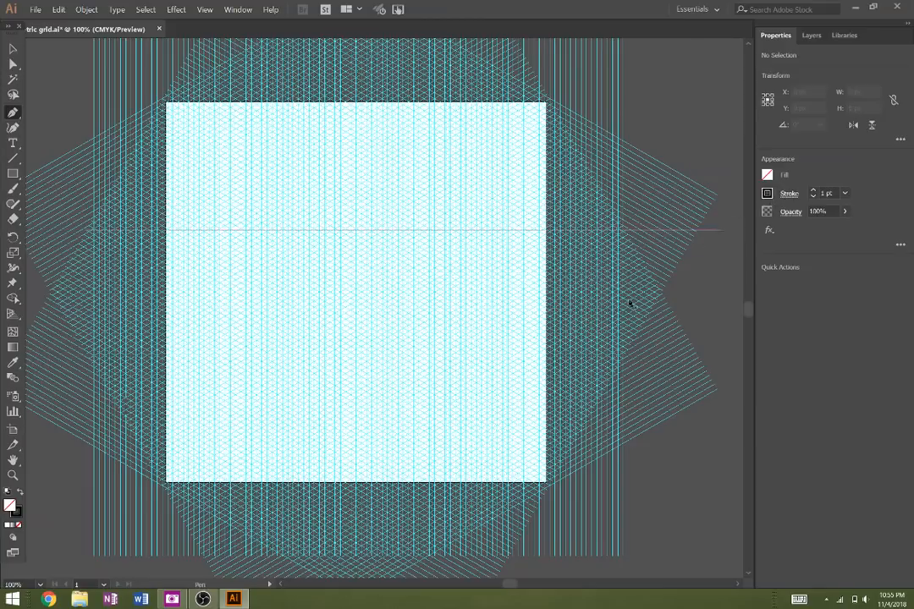
Step: Draw the cube's top face as a closed rhombus about 49 px wide and 29 px high, following the isometric grid
key("z")
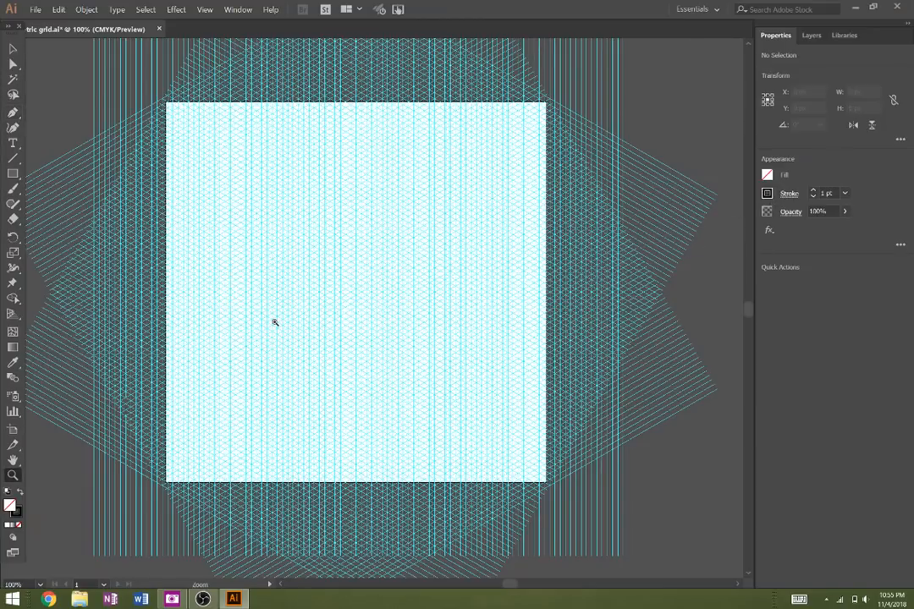
left_click(275, 320)
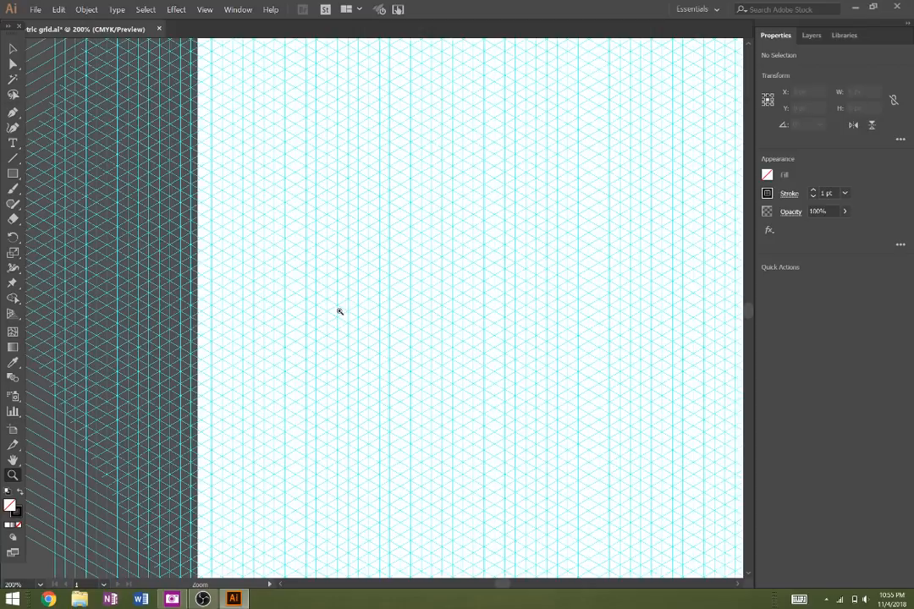
left_click(412, 300)
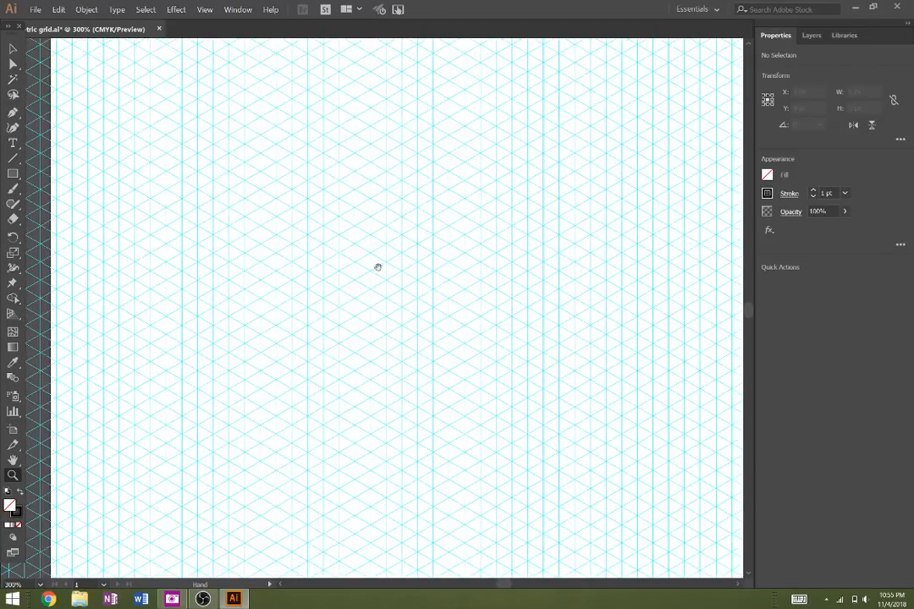
left_click_drag(371, 273, 372, 420)
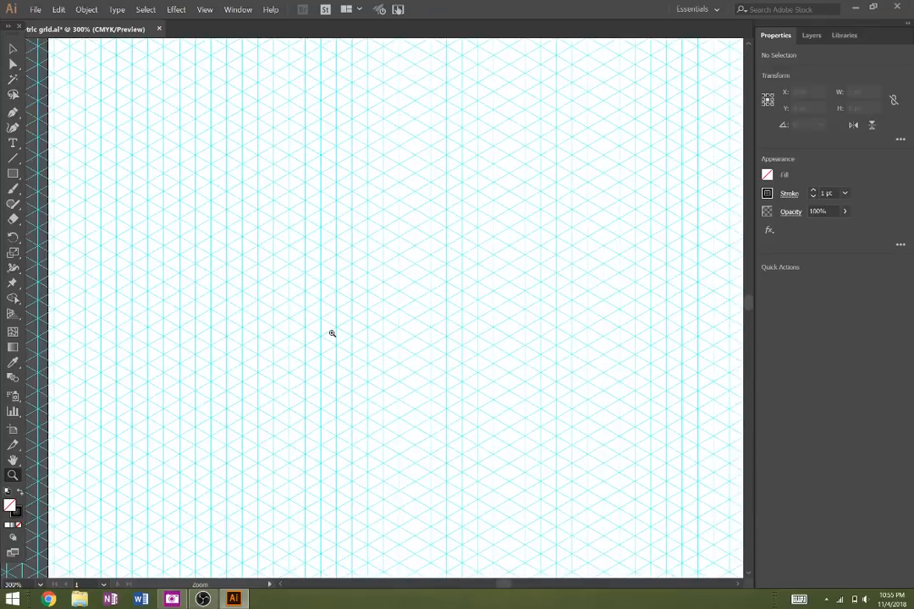
key("p")
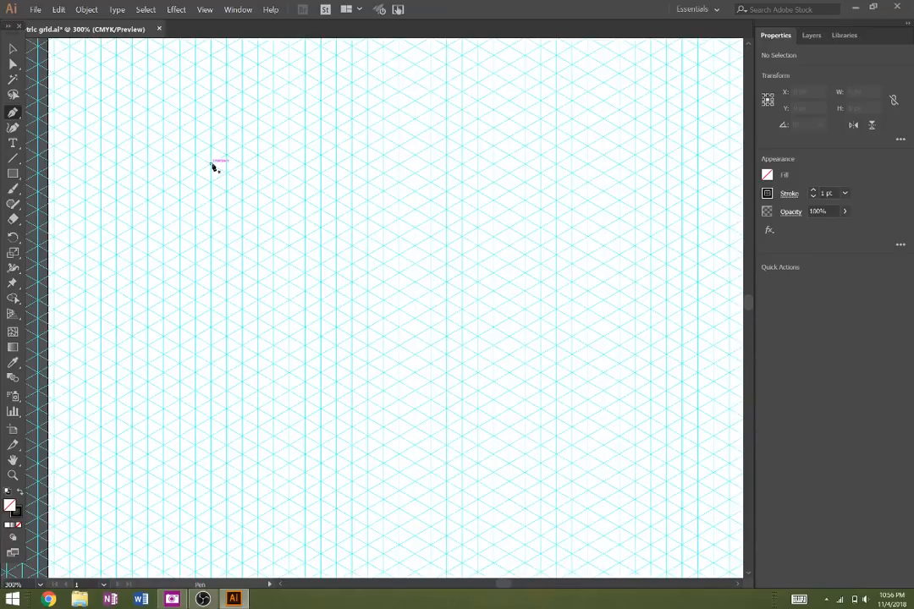
left_click(211, 164)
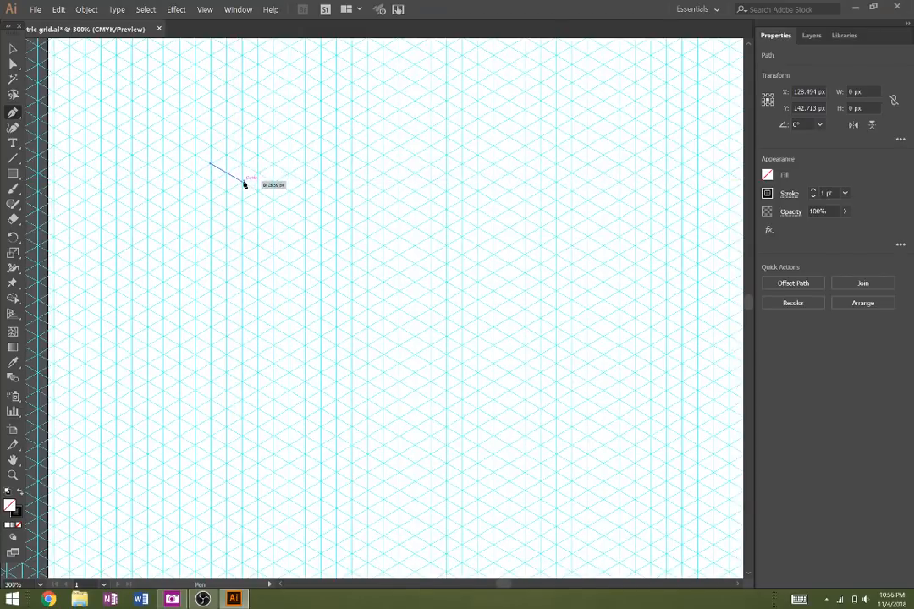
left_click(243, 182)
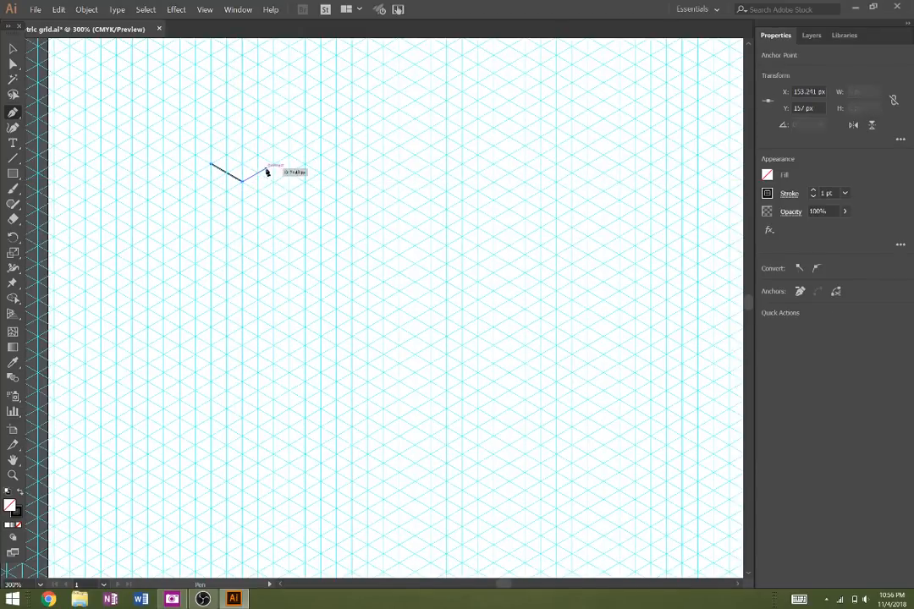
left_click(273, 163)
left_click(243, 147)
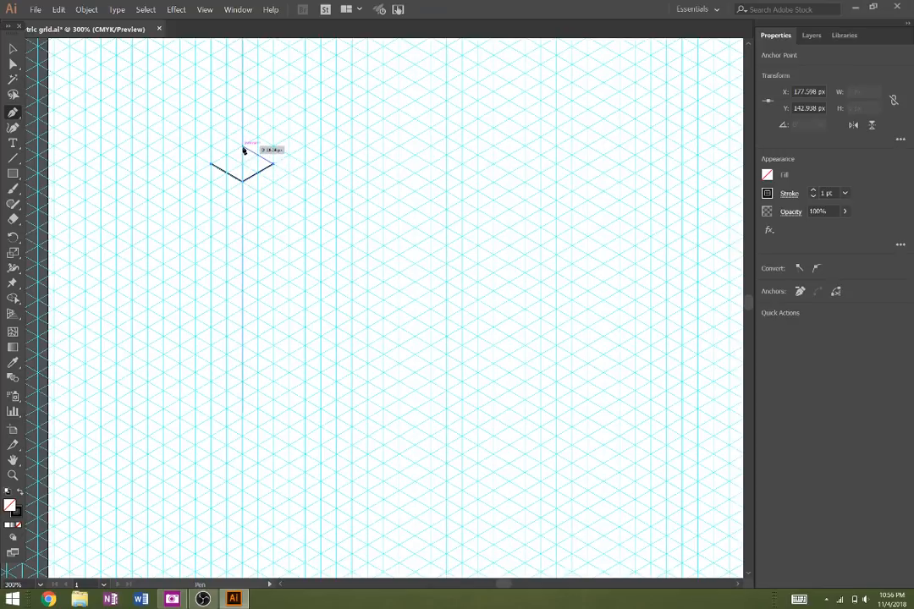
left_click(213, 164)
left_click(212, 164)
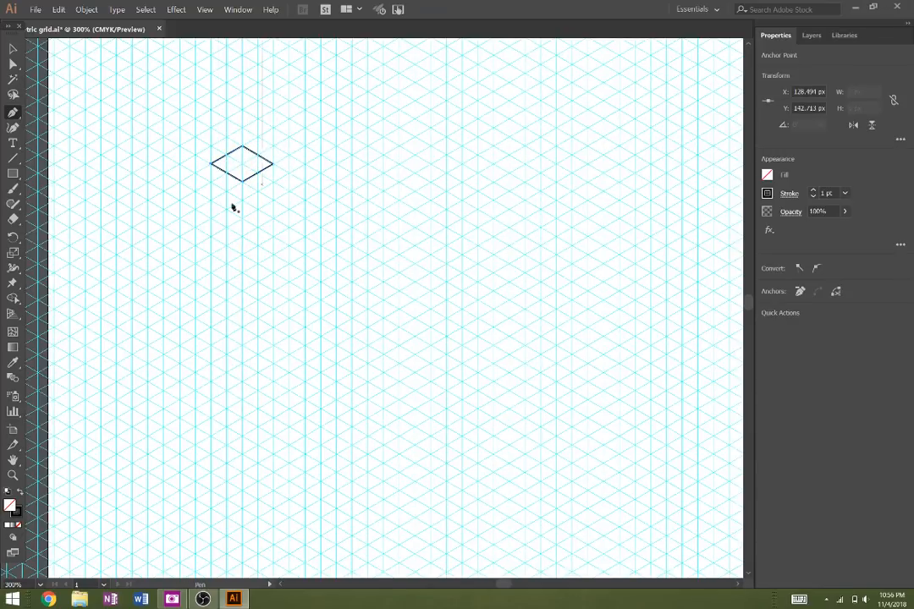
left_click(260, 235, "ctrl")
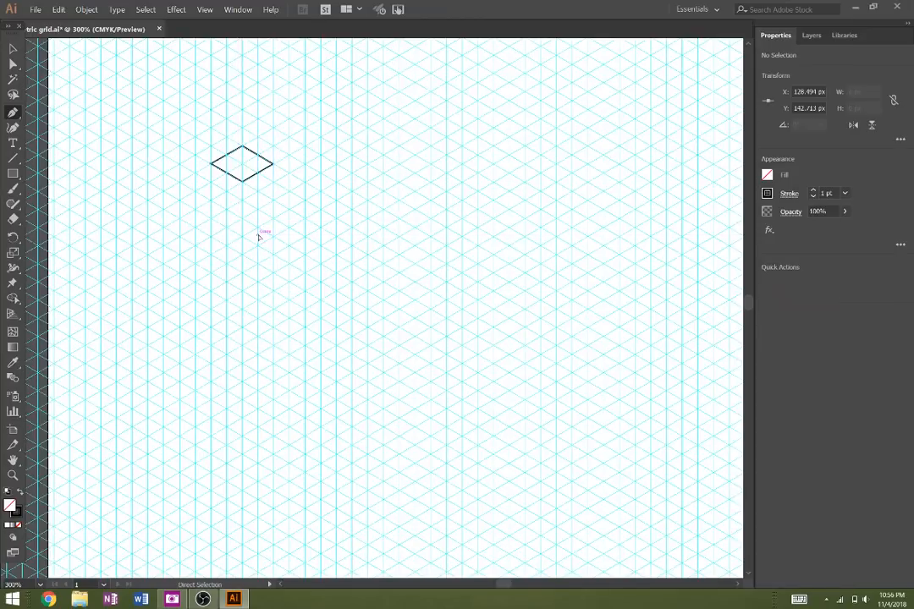
Step: Draw the cube's left face as a closed parallelogram below the top face's lower-left edge, with vertical sides about 29 px long
key("z")
left_click(224, 198)
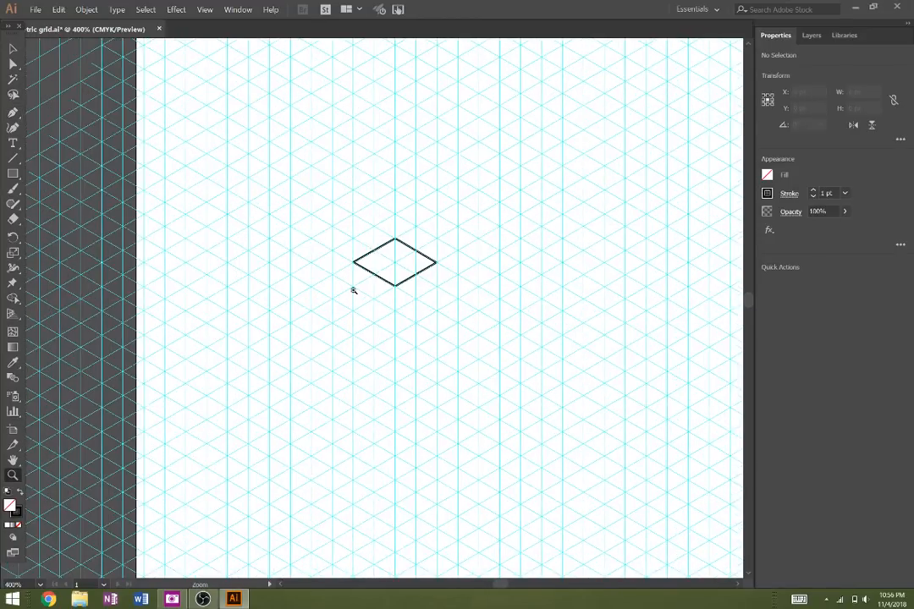
key("p")
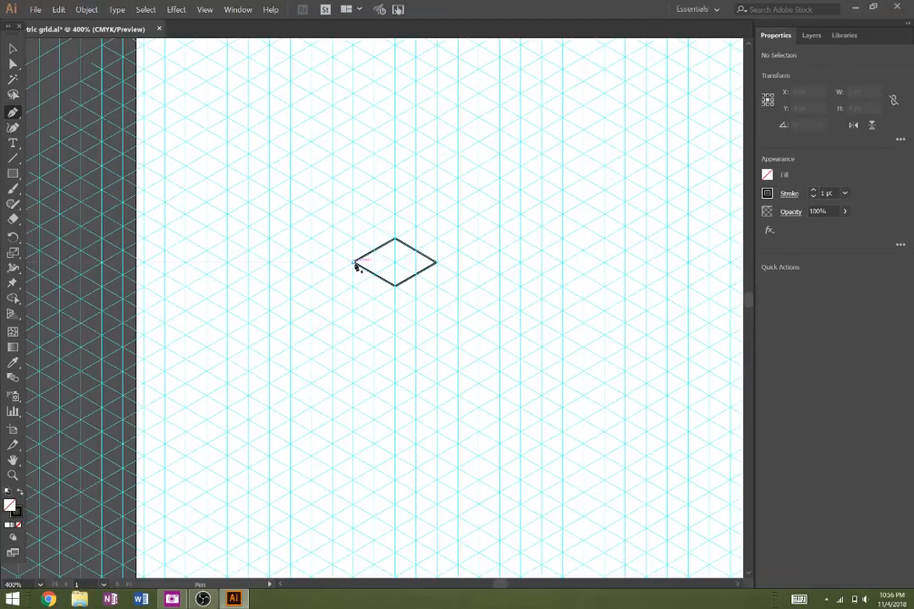
left_click(353, 262)
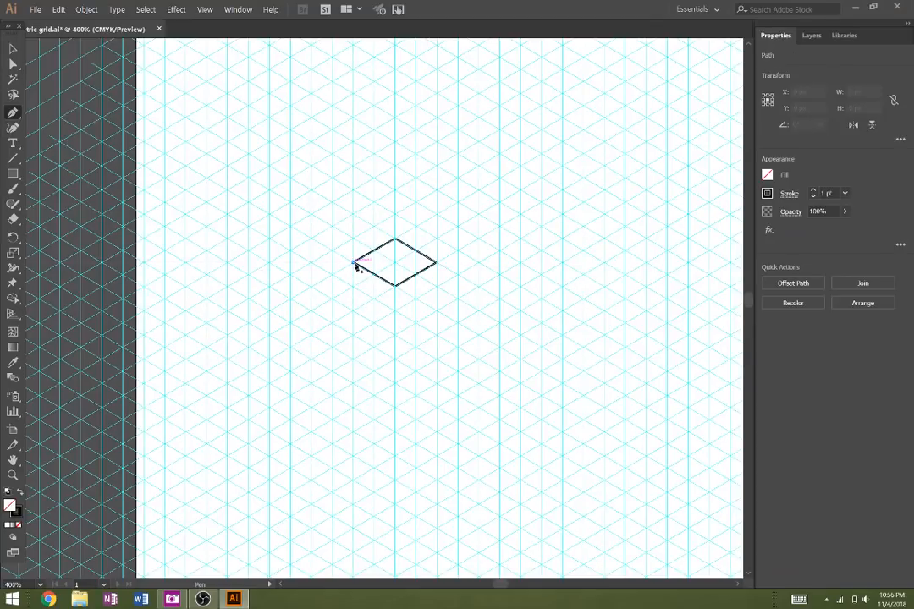
left_click(354, 311)
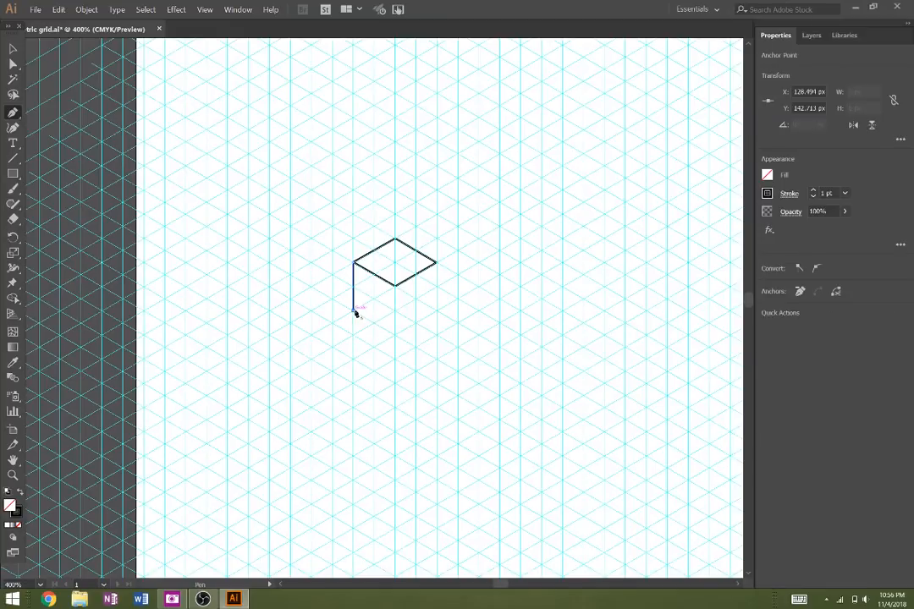
left_click(395, 335)
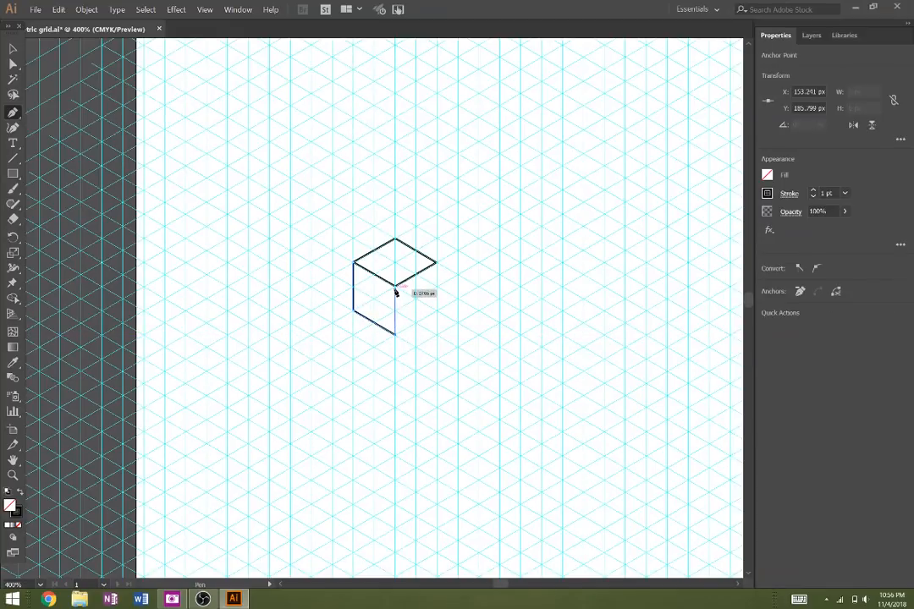
left_click(395, 287)
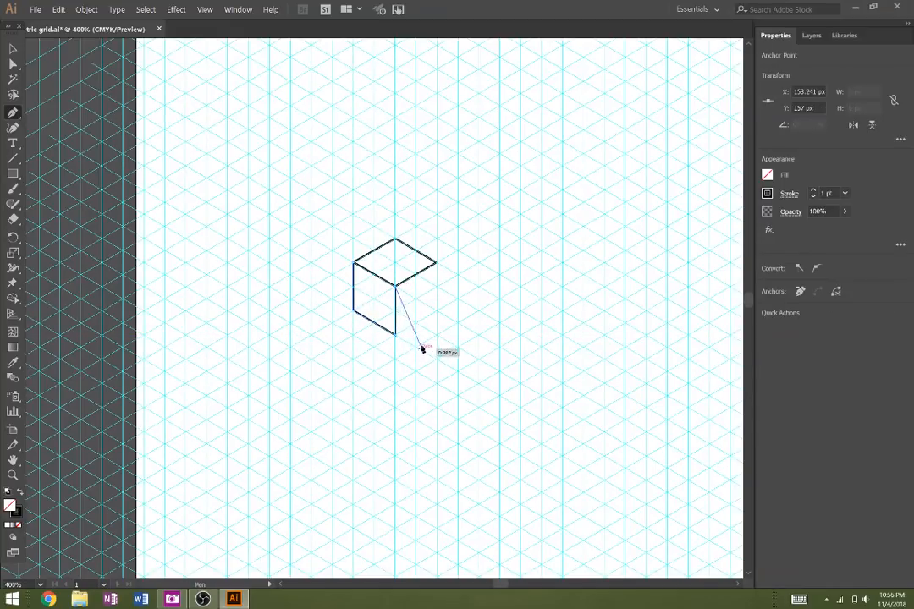
left_click(354, 266)
left_click(417, 347, "ctrl")
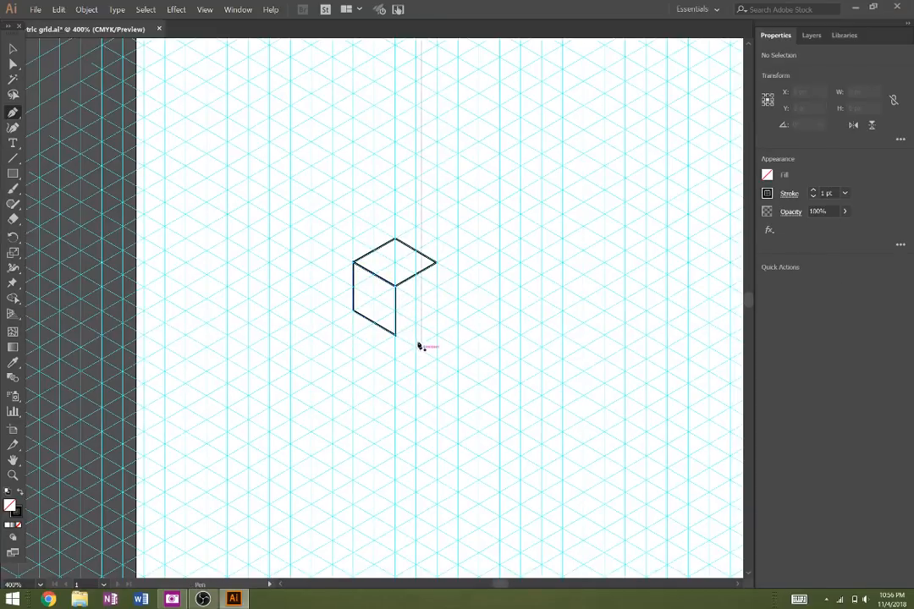
Step: Draw the cube's right face as a closed parallelogram joining the top and left faces, with vertical sides about 28 px long
left_click(436, 265)
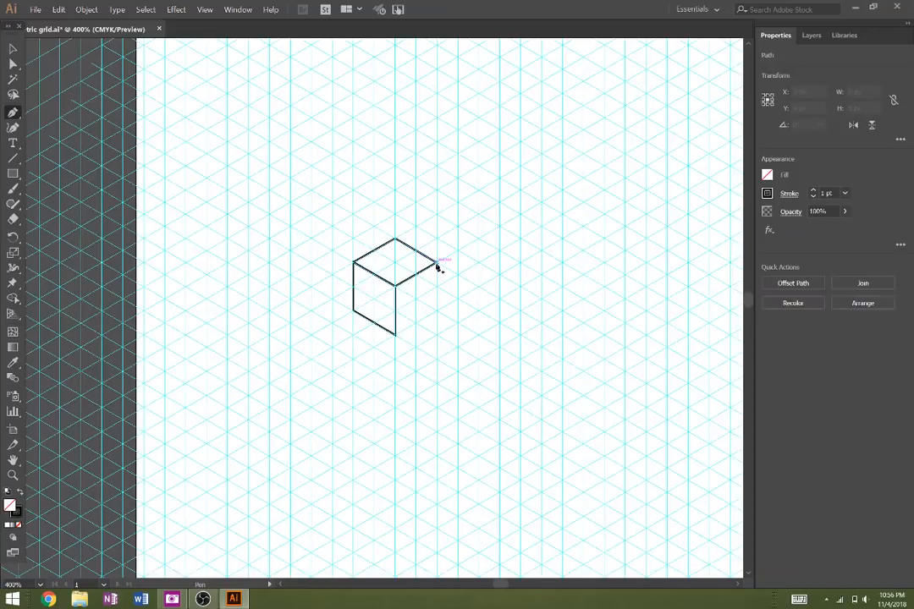
left_click(436, 312)
left_click(396, 333)
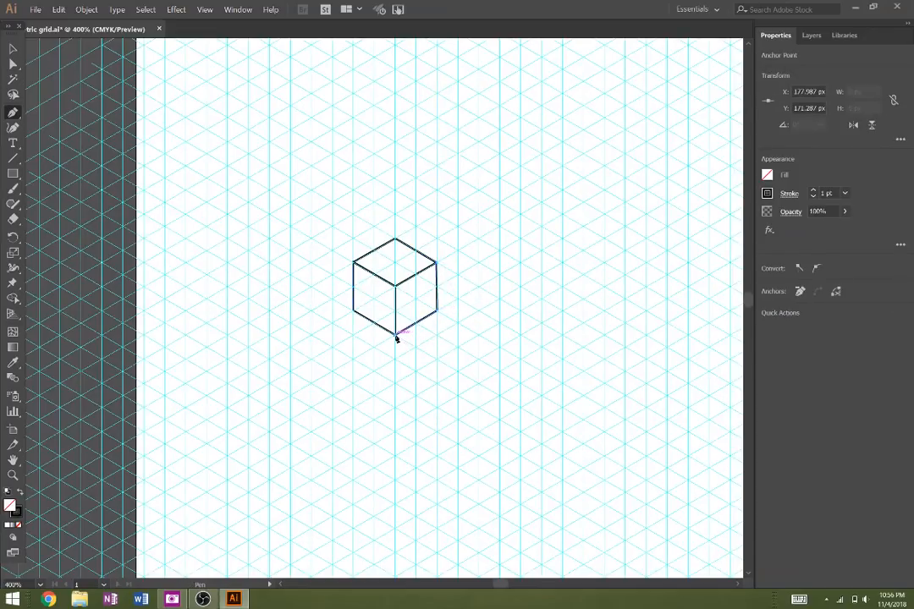
left_click(396, 287)
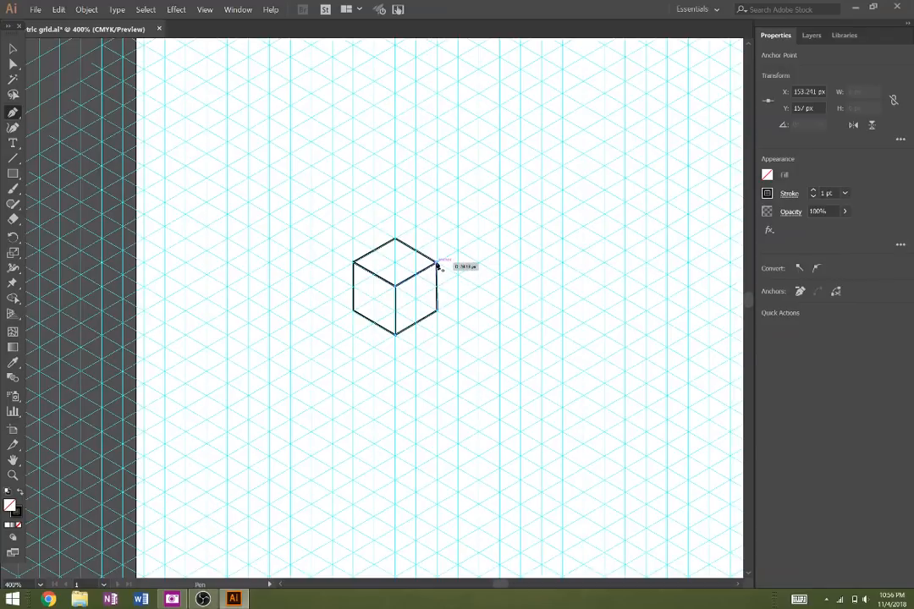
left_click(436, 265)
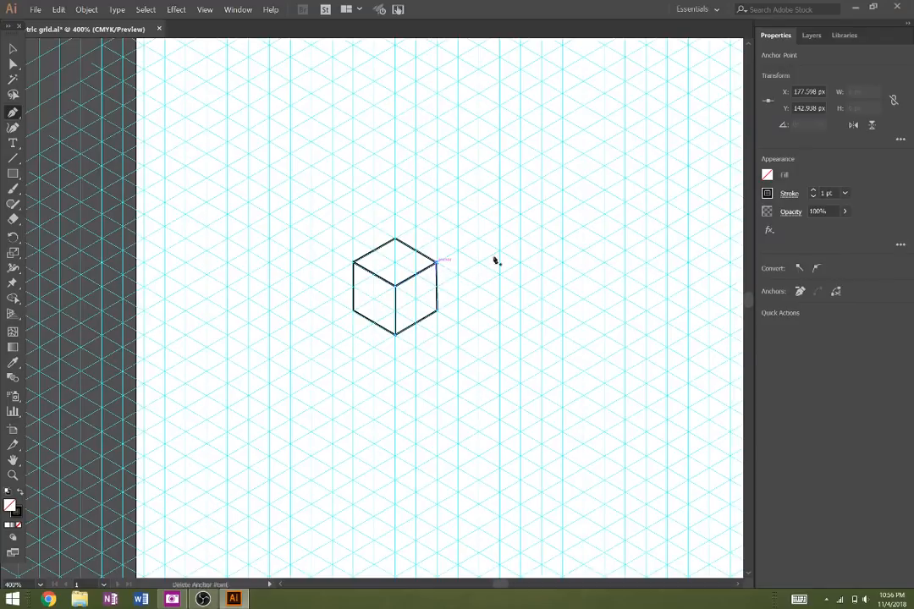
Step: Hide the isometric grid on Layer 1 and bring up the appearance settings of the cube's right face
left_click(811, 36)
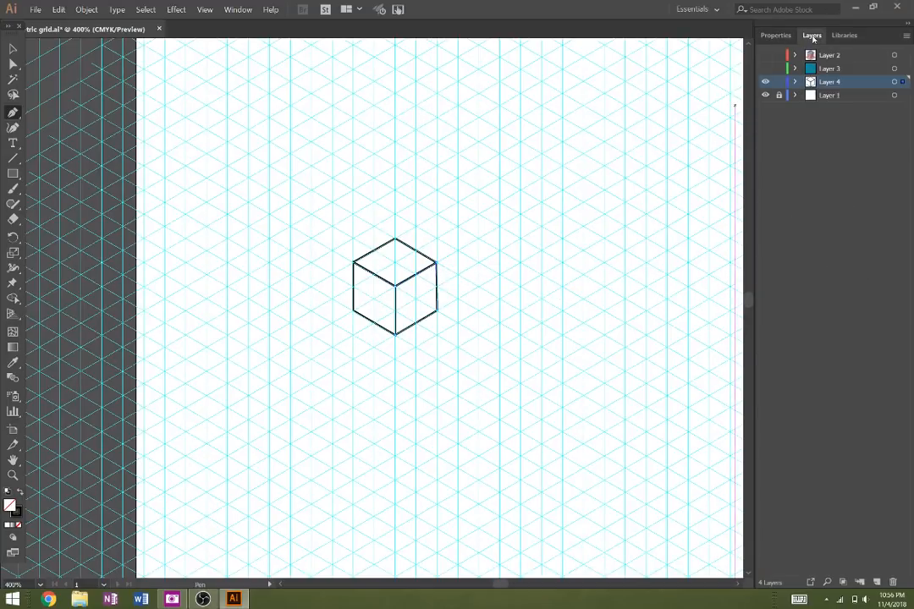
left_click(766, 98)
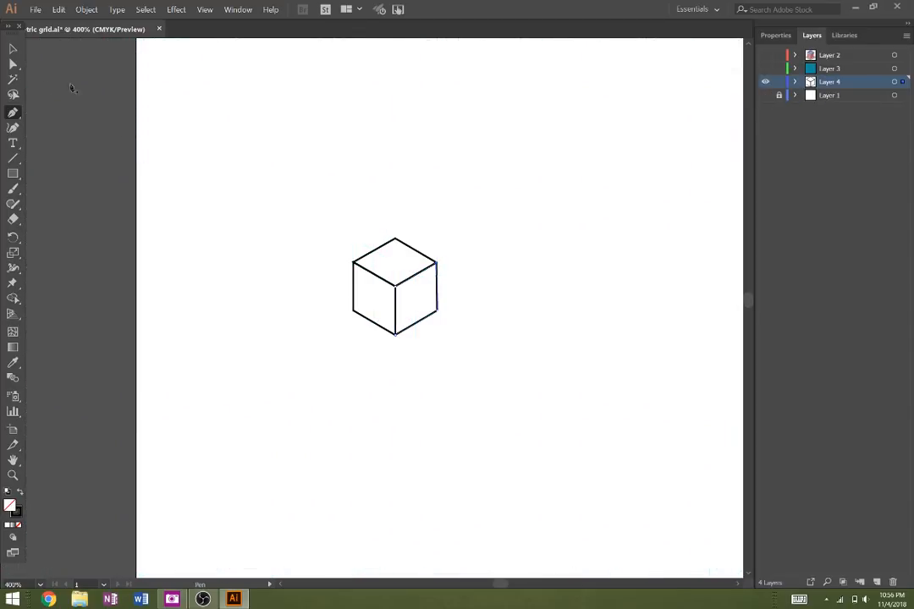
left_click(13, 48)
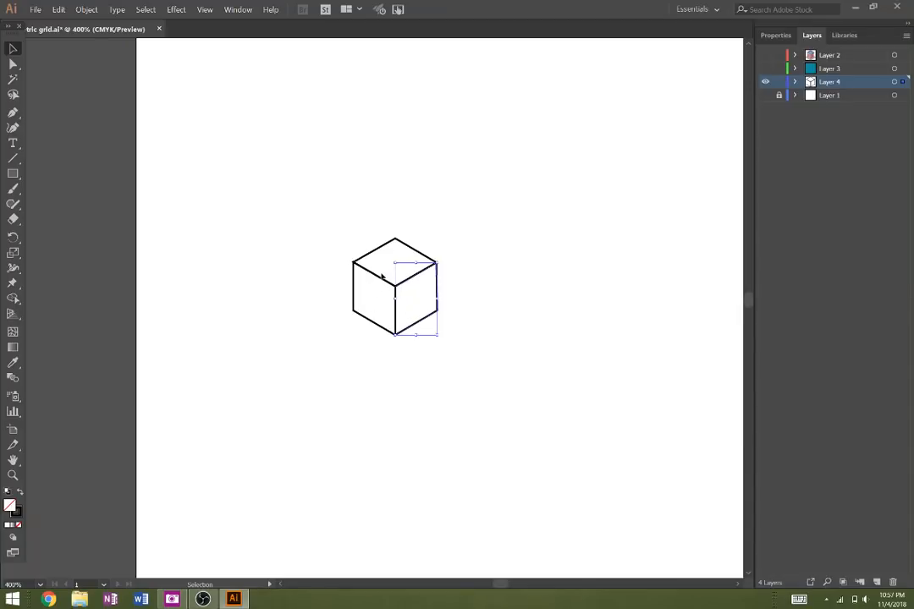
left_click(771, 36)
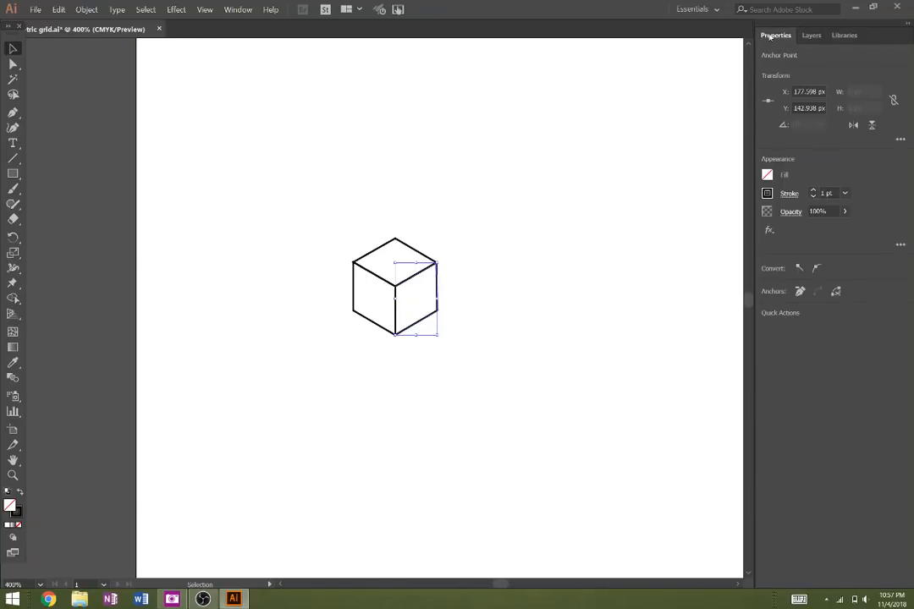
Step: Fill the cube's right face with dark green from the colour spectrum, switch the mixer to HSB and raise the colour's brightness
left_click(767, 175)
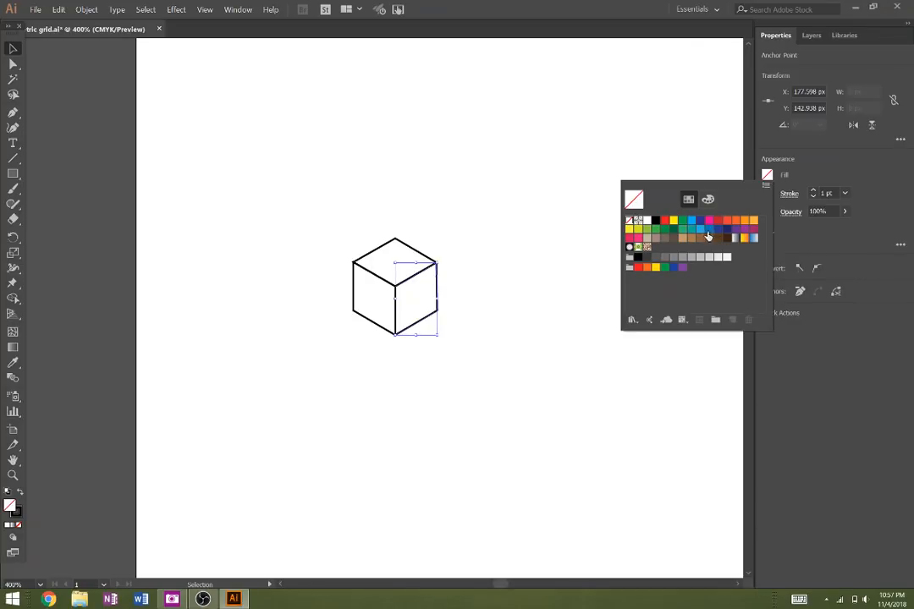
left_click(705, 203)
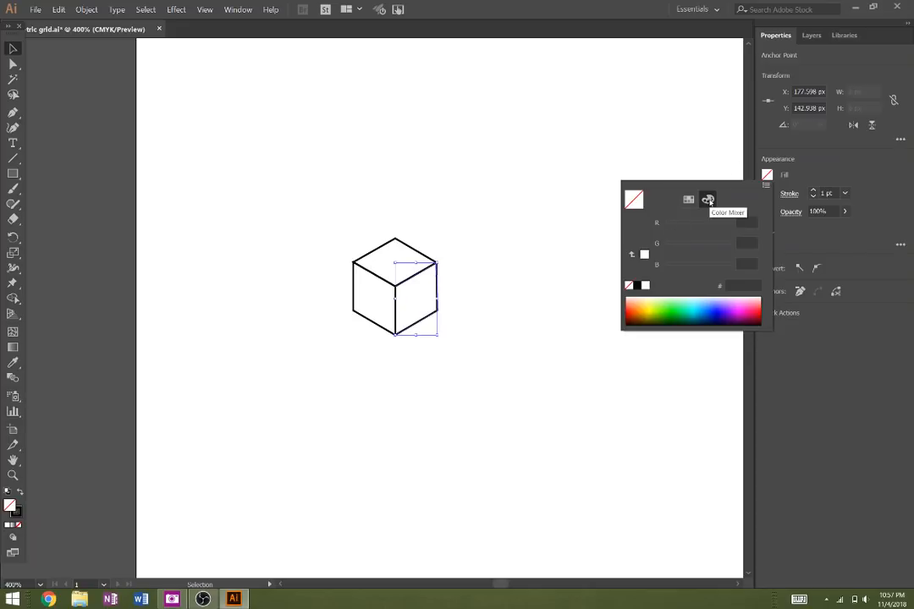
left_click(765, 184)
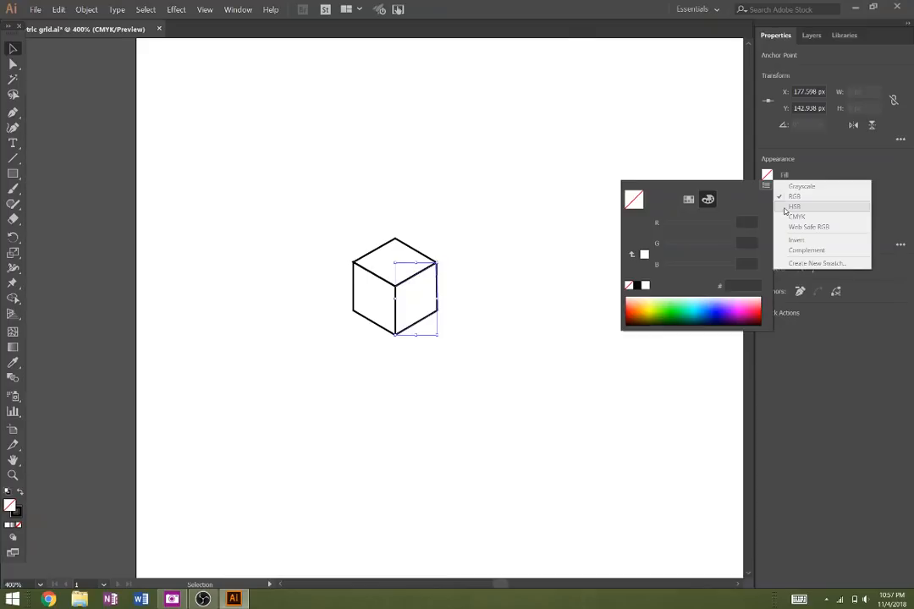
left_click(689, 314)
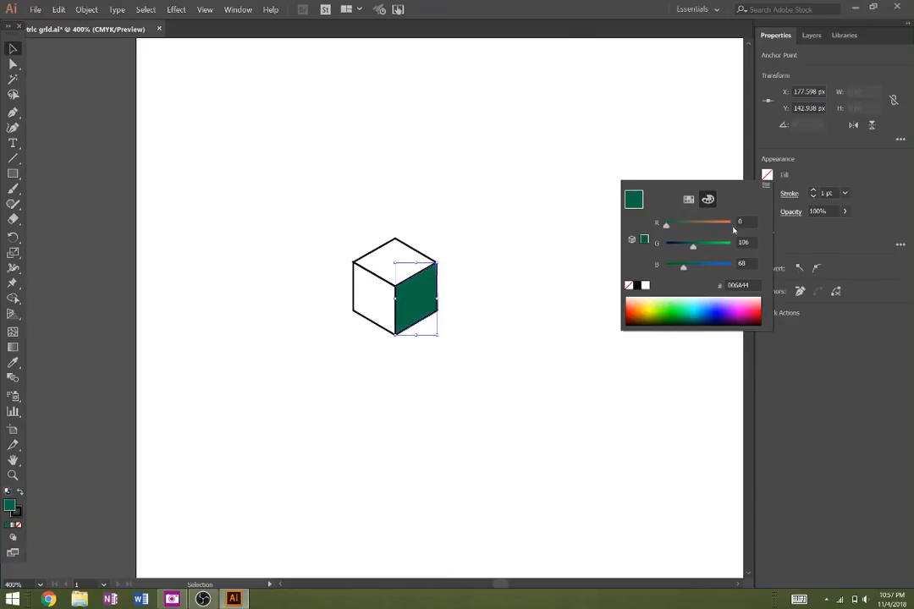
left_click(765, 188)
left_click(787, 205)
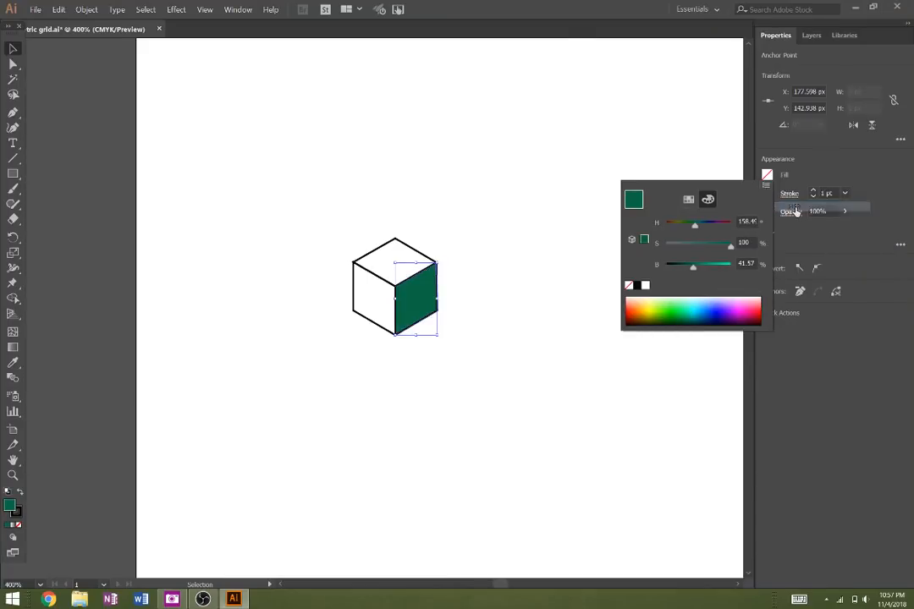
mouse_move(692, 269)
left_mouse_down()
mouse_move(683, 270)
mouse_move(715, 273)
mouse_move(700, 267)
mouse_move(708, 269)
left_mouse_up()
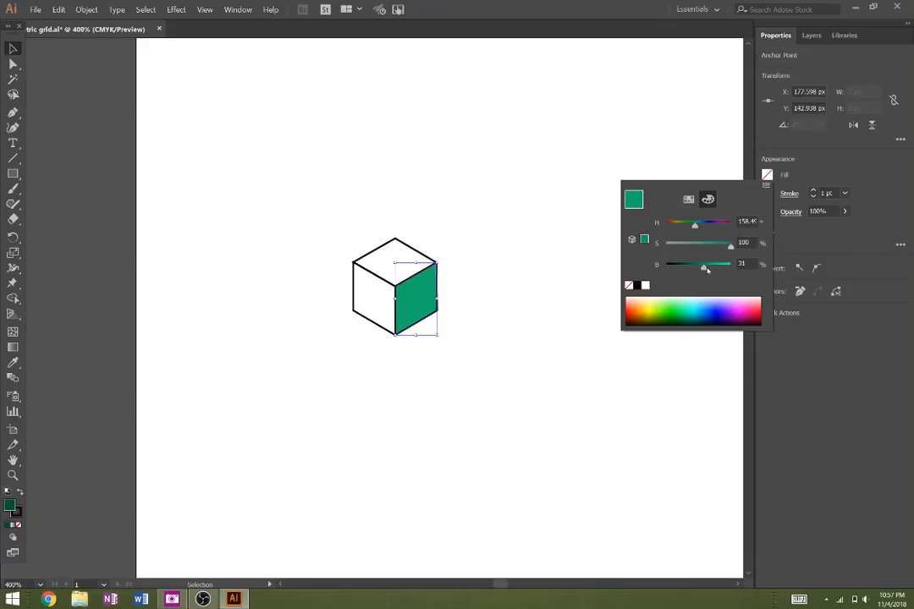
Step: Fill the cube's right face with a dark blue swatch and its left face with a medium blue swatch
left_click(688, 199)
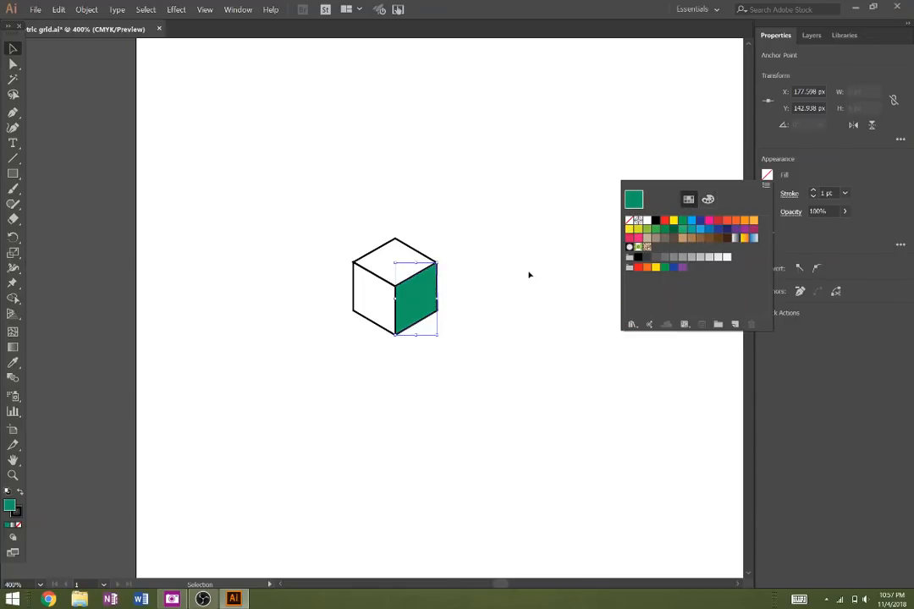
left_click(718, 234)
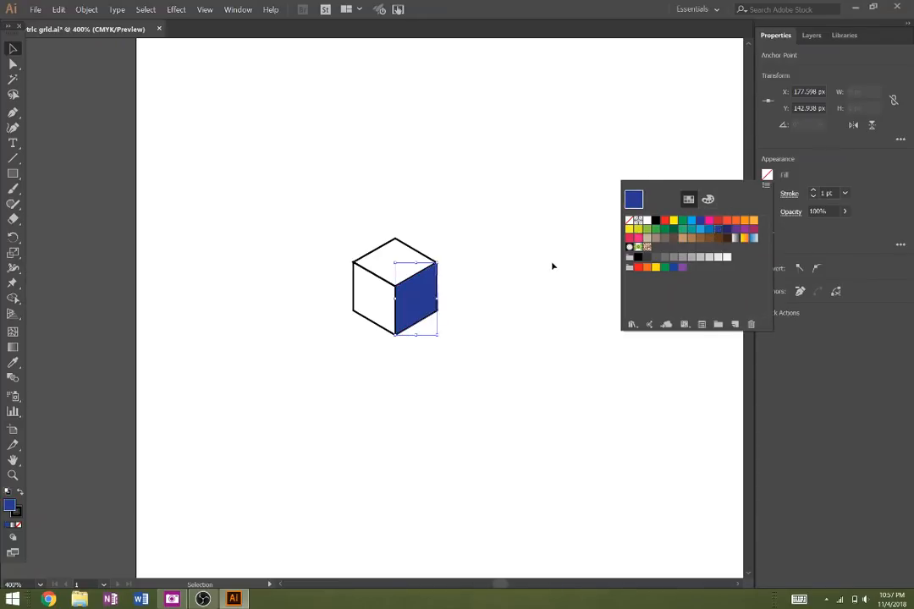
left_click(8, 50)
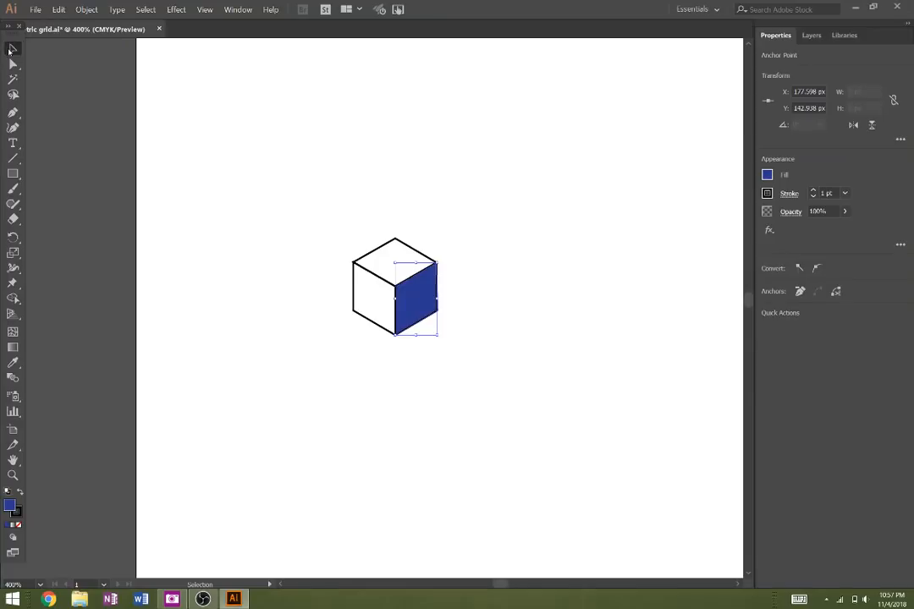
left_click(359, 315)
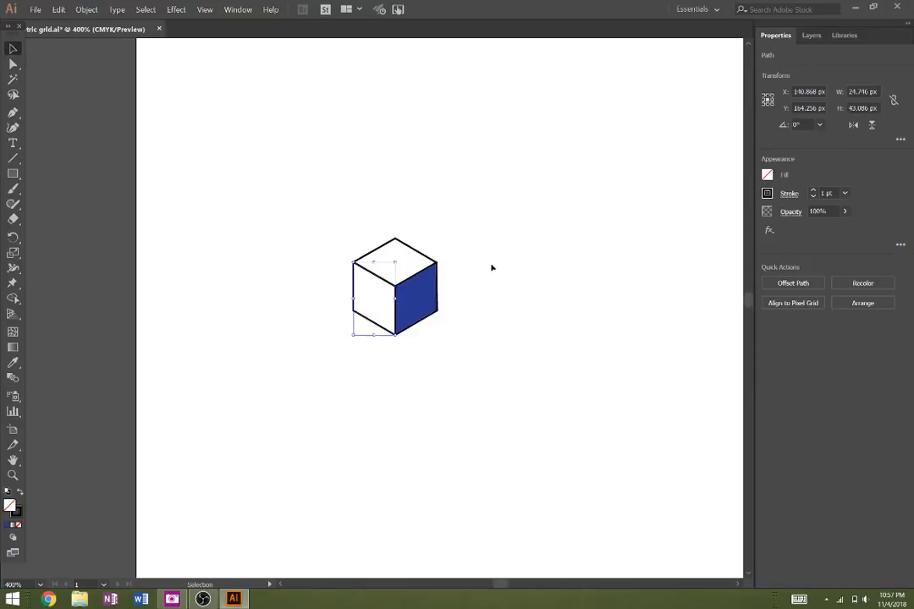
left_click(766, 176)
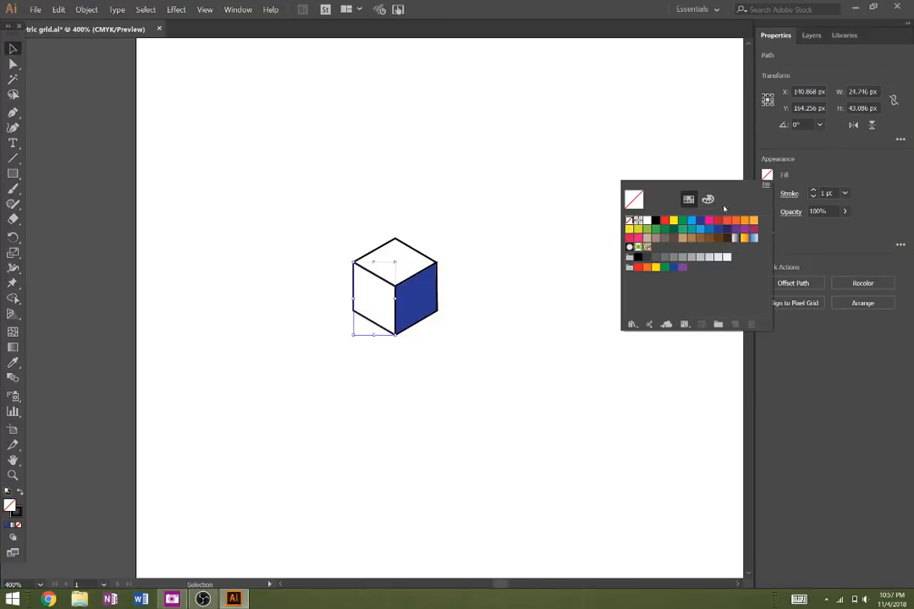
left_click(709, 229)
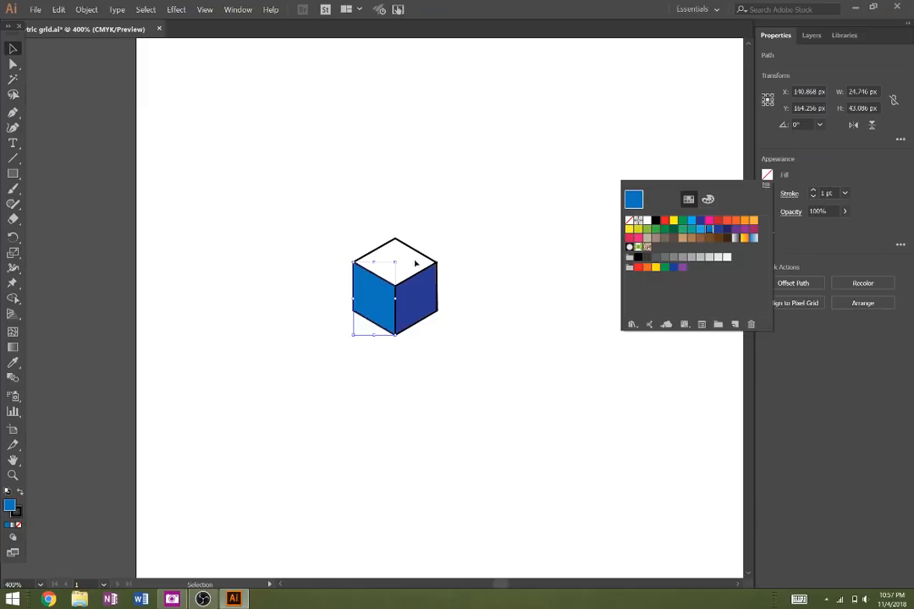
Step: Fill the cube's top face with a light blue swatch and deselect it
left_click(425, 255)
left_click(424, 255)
left_click(425, 256)
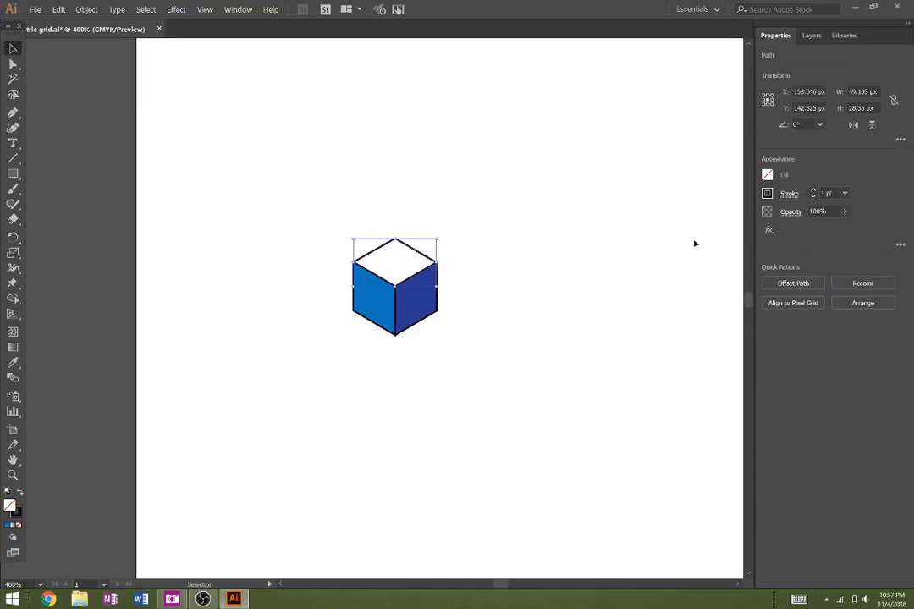
left_click(766, 175)
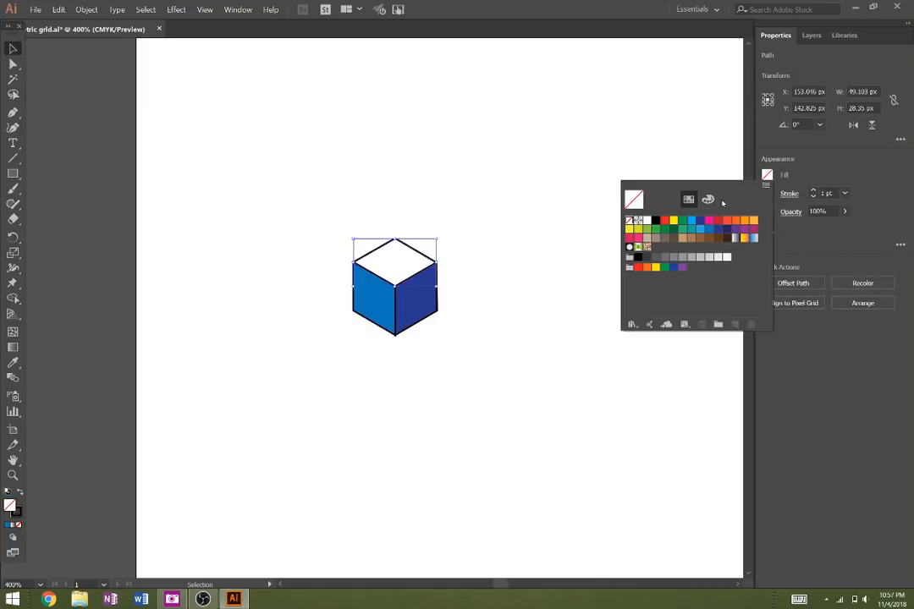
left_click(691, 221)
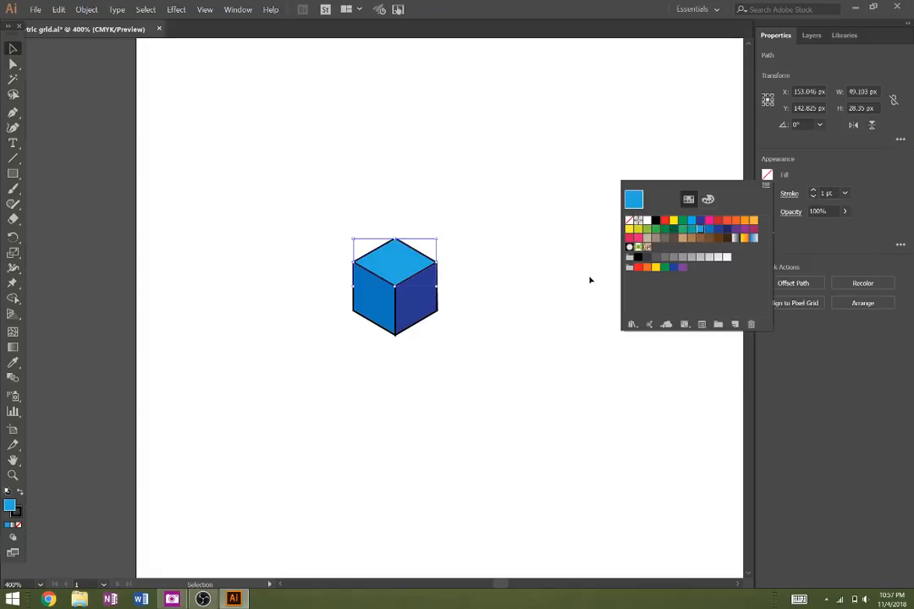
left_click(474, 383)
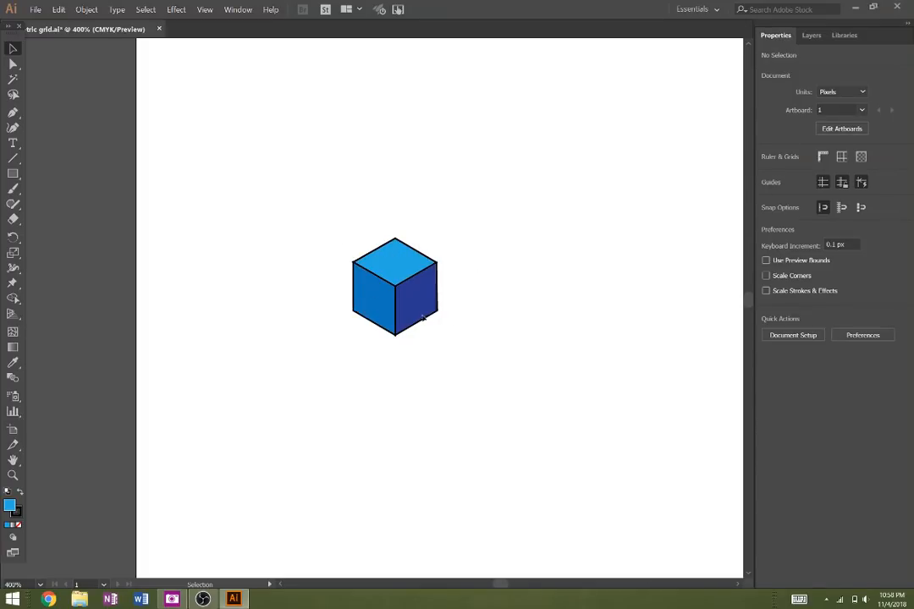
Step: Remove the stroke from all three faces of the cube by setting it to None
left_click_drag(265, 186, 403, 302)
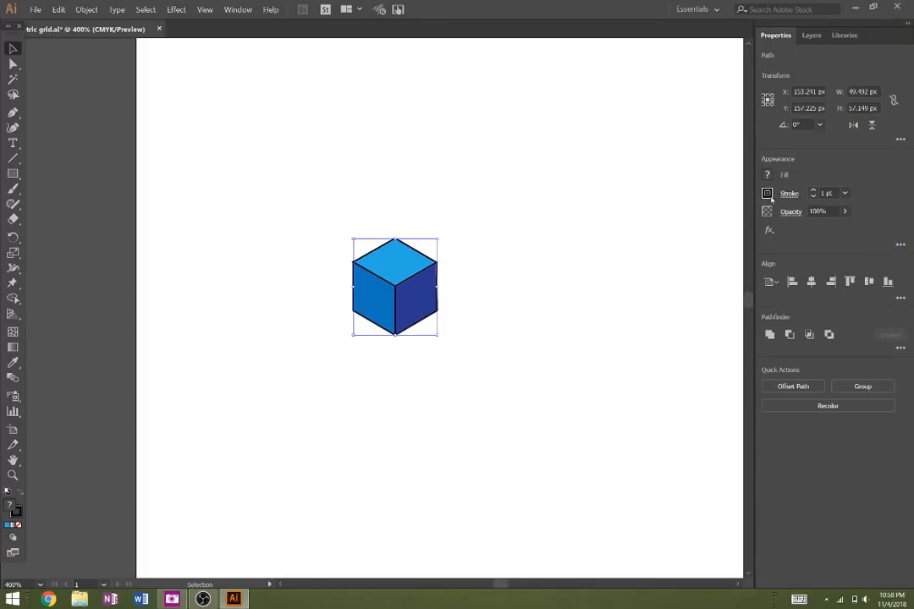
left_click(767, 193)
left_click(629, 238)
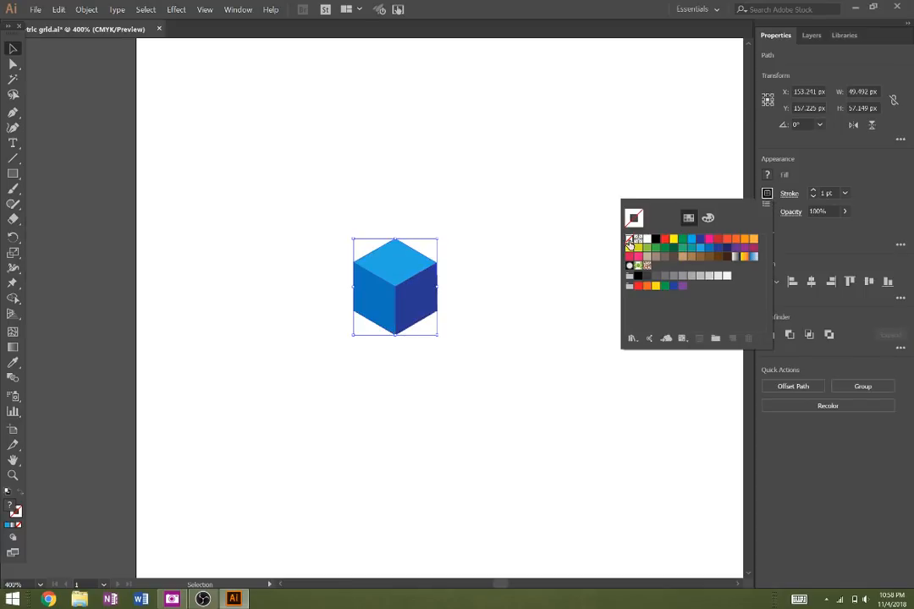
left_click(549, 337)
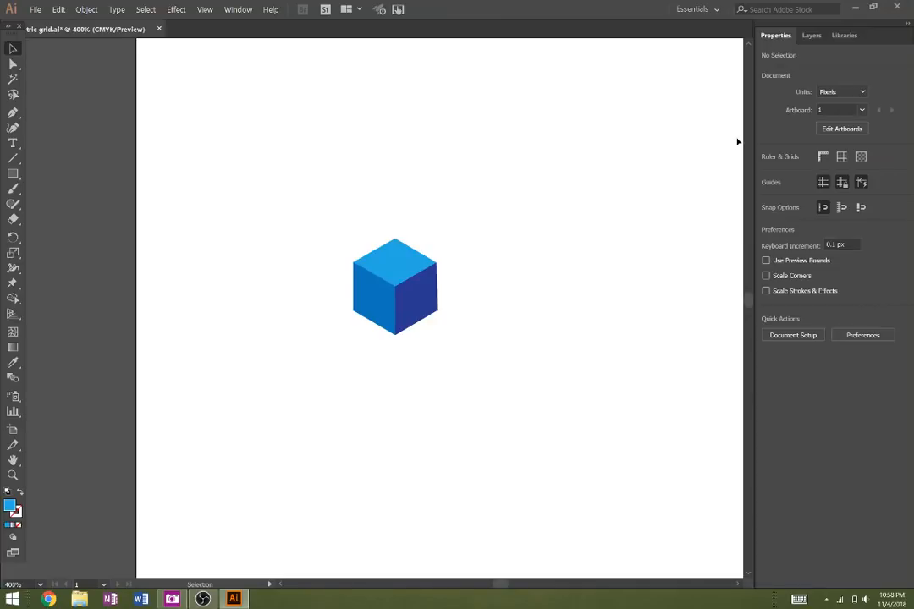
Step: Show the isometric grid on Layer 1 again and make room beside the cube
left_click(815, 40)
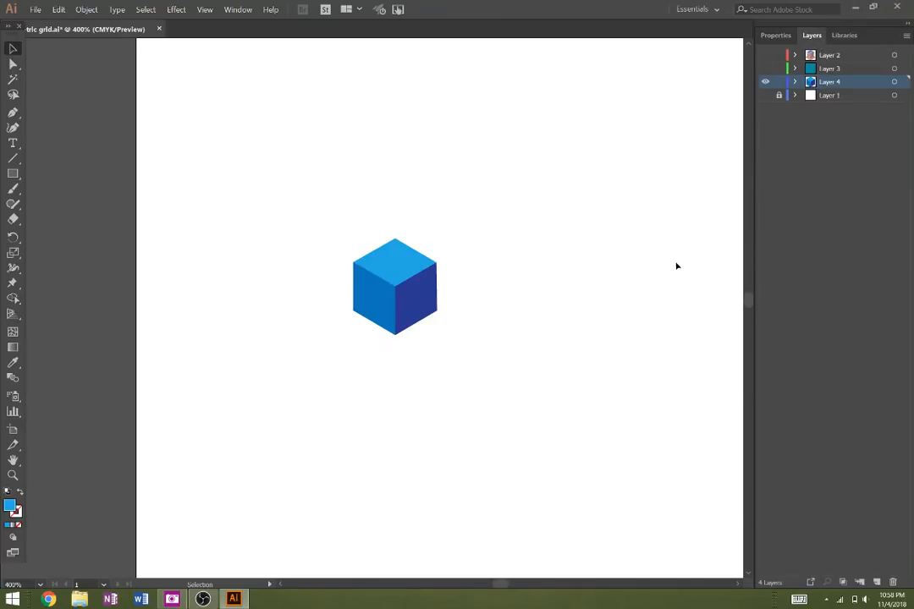
left_click(764, 95)
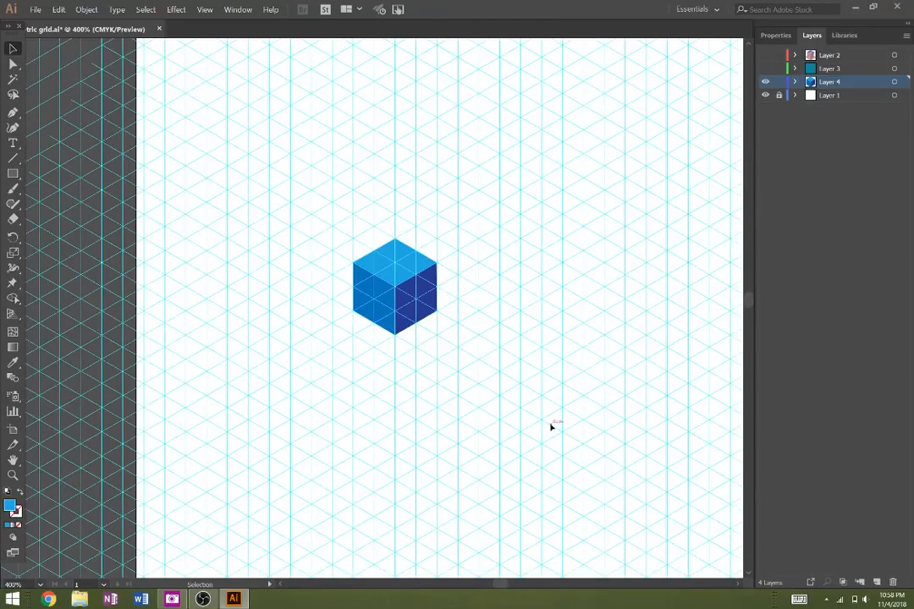
left_click_drag(550, 422, 439, 437)
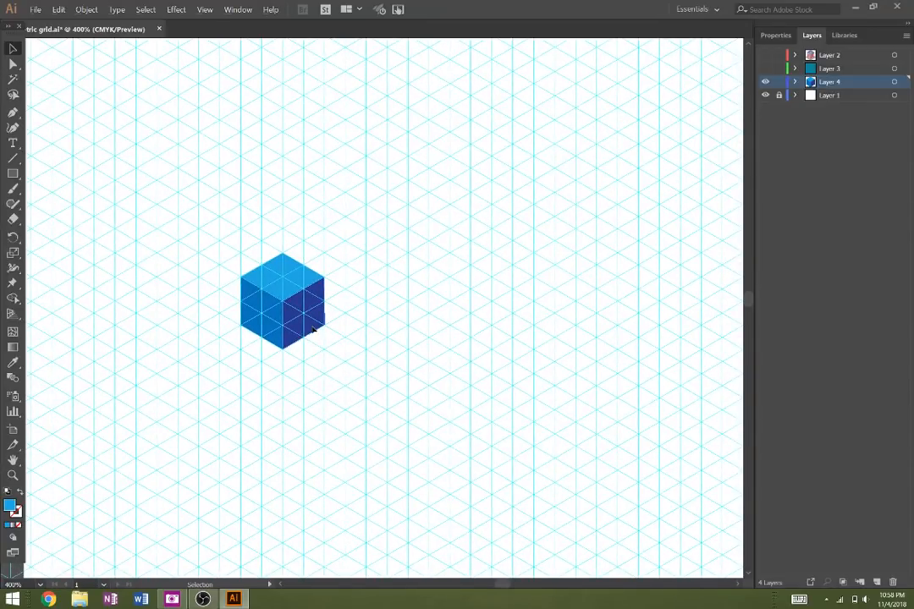
Step: Group the cube's three faces into one object
left_click_drag(313, 330, 392, 327)
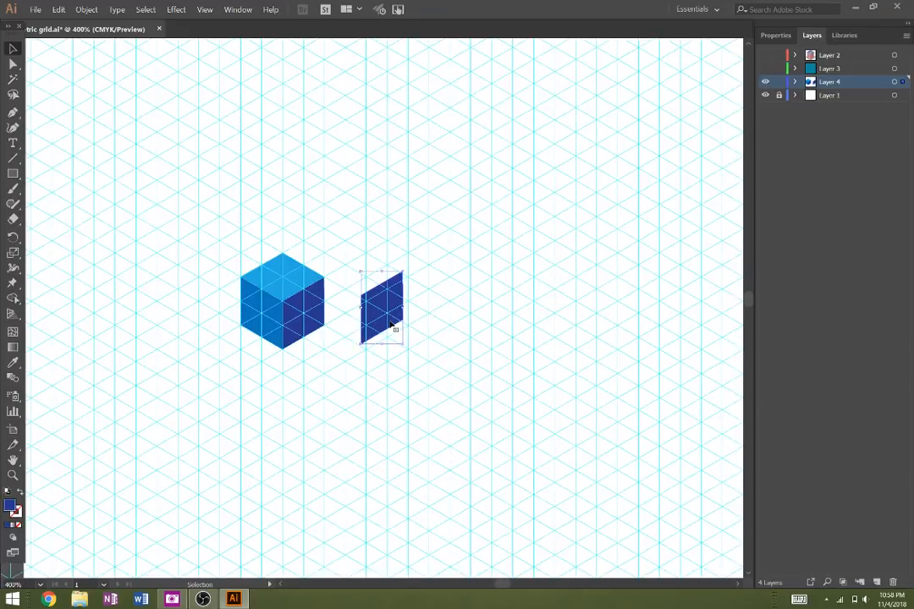
key("ctrl+z")
left_click_drag(359, 374, 198, 227)
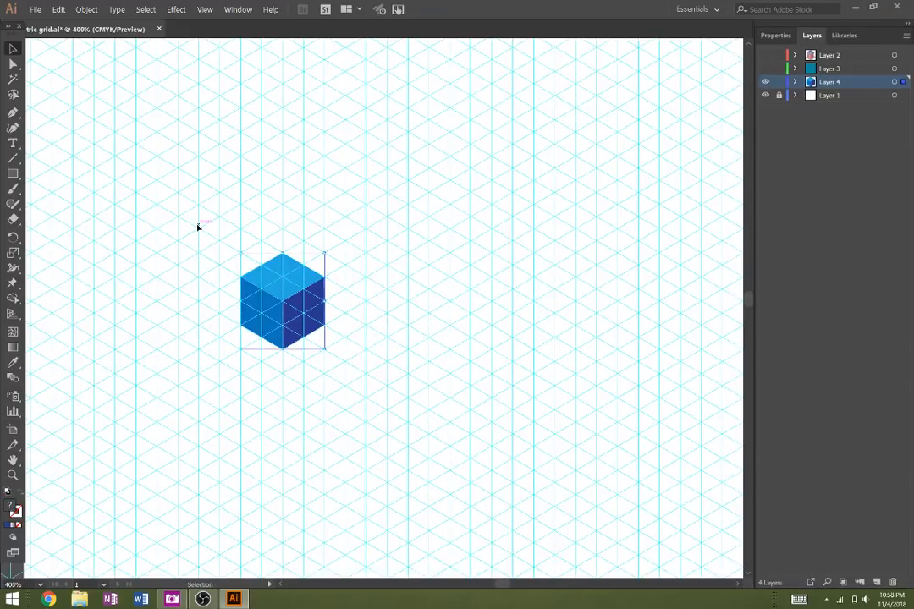
left_click(81, 11)
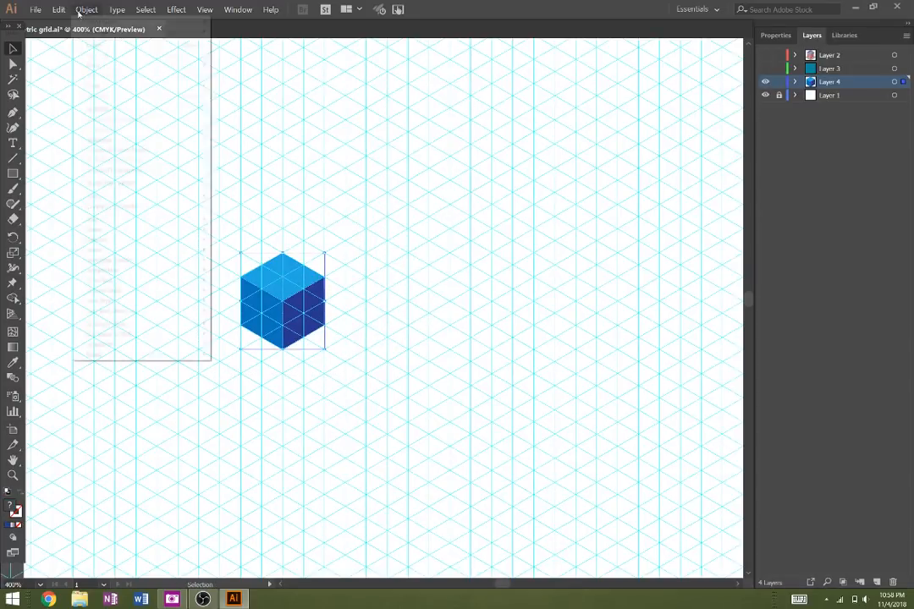
left_click(92, 46)
Step: Duplicate the grouped cube horizontally to the right along the grid, leaving a gap of about half the cube's width
key("space")
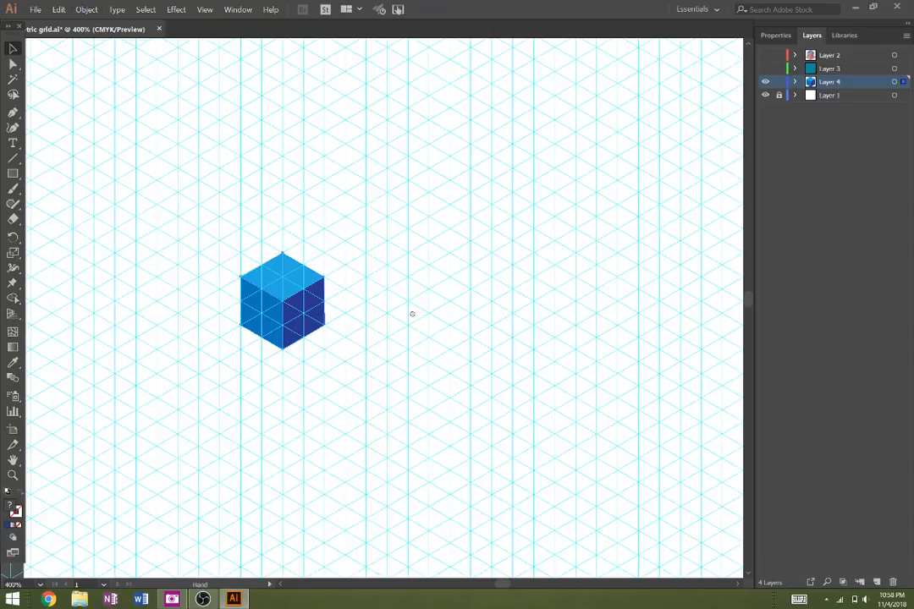
left_click_drag(412, 314, 336, 332)
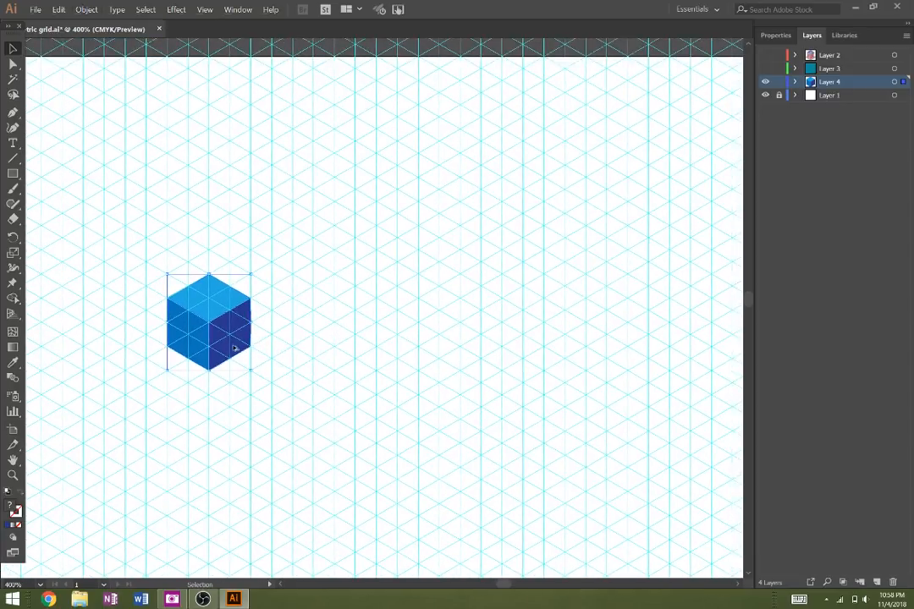
left_click_drag(235, 347, 358, 347)
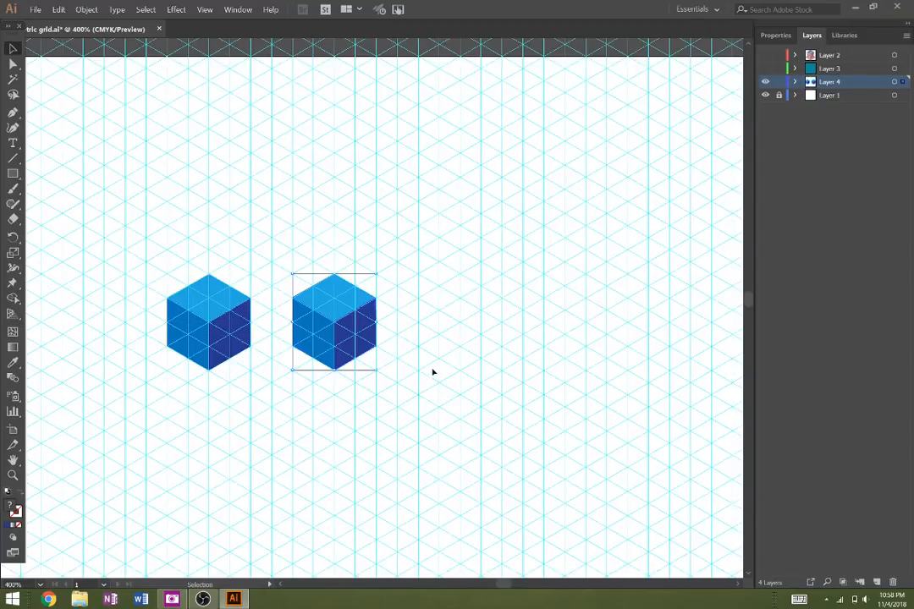
Step: Stretch the copied cube into a tall column by raising its top face and upper side anchors until the sides are three times as tall
left_click(13, 63)
left_click(281, 233)
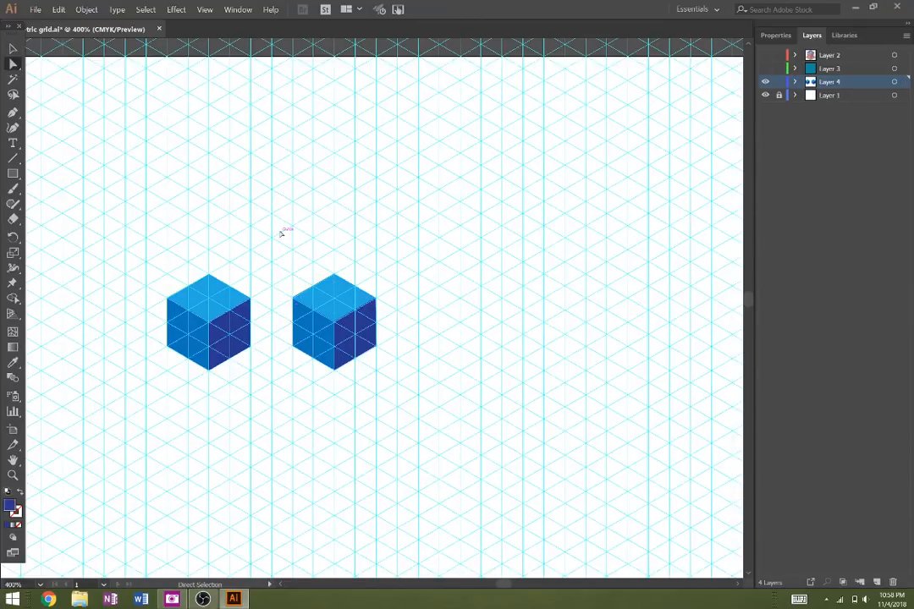
left_click_drag(283, 264, 392, 331)
left_click(392, 330)
left_click_drag(276, 258, 401, 330)
key("z")
left_click(346, 308)
left_click(380, 318)
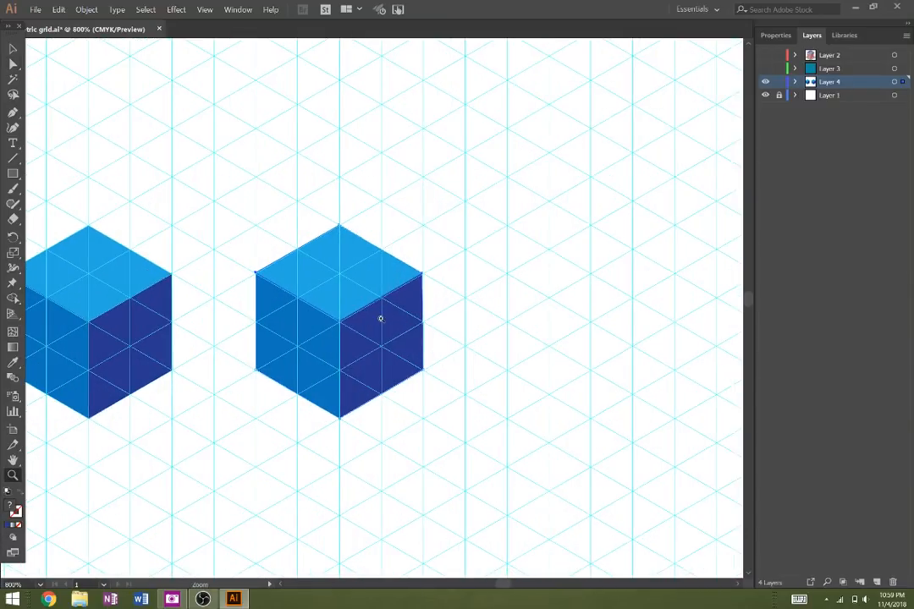
key("a")
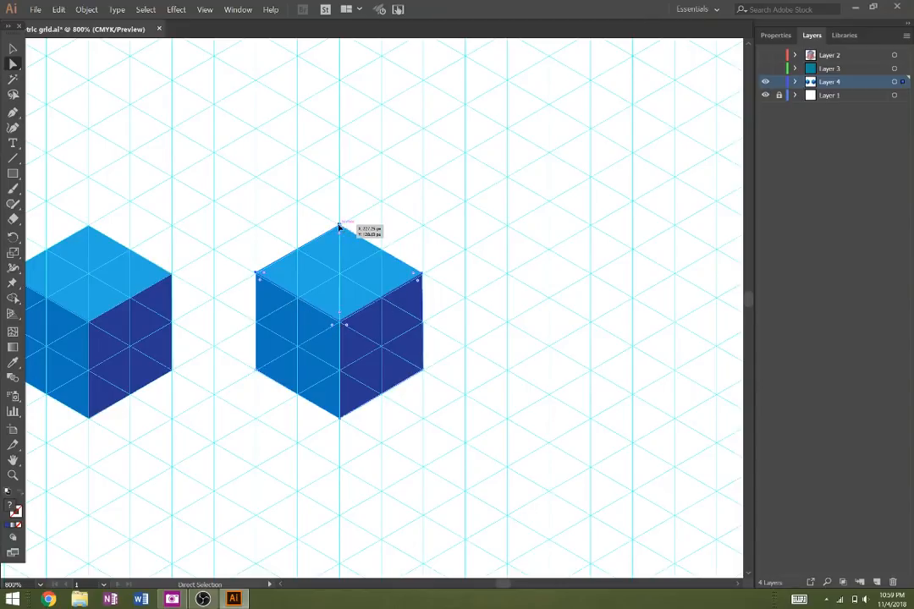
left_click_drag(339, 227, 340, 56)
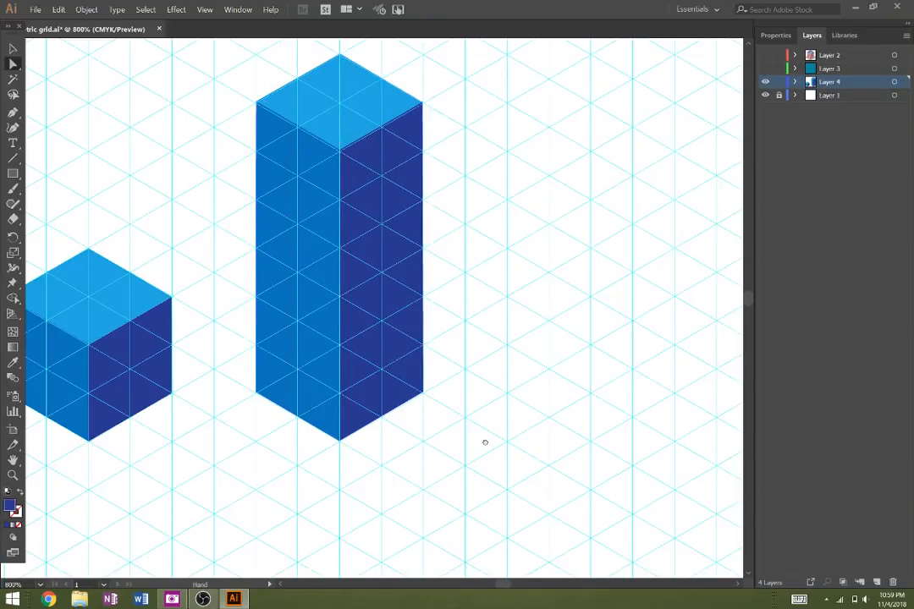
Step: Duplicate the grouped cube straight down along the grid, placing the copy just below the original
left_click_drag(483, 442, 620, 363)
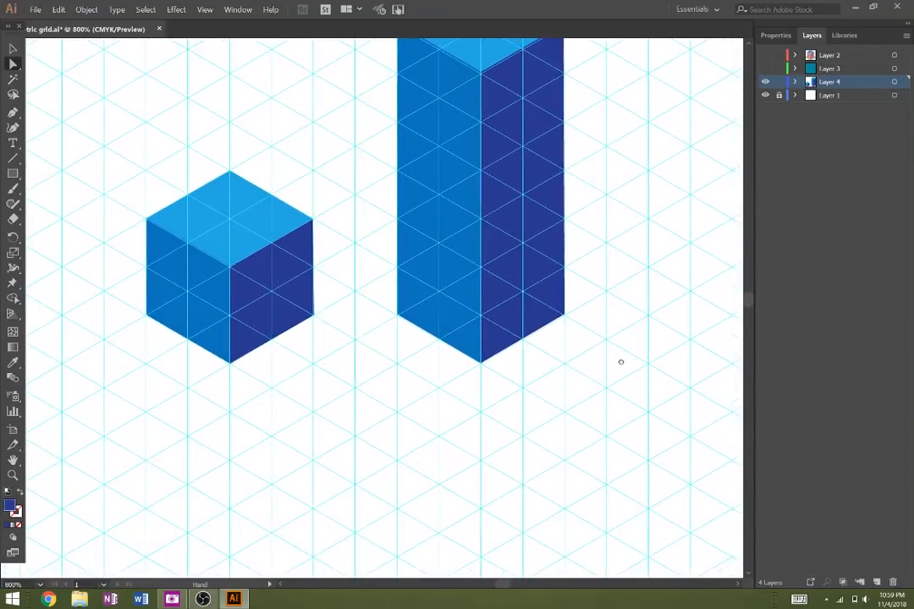
key("z")
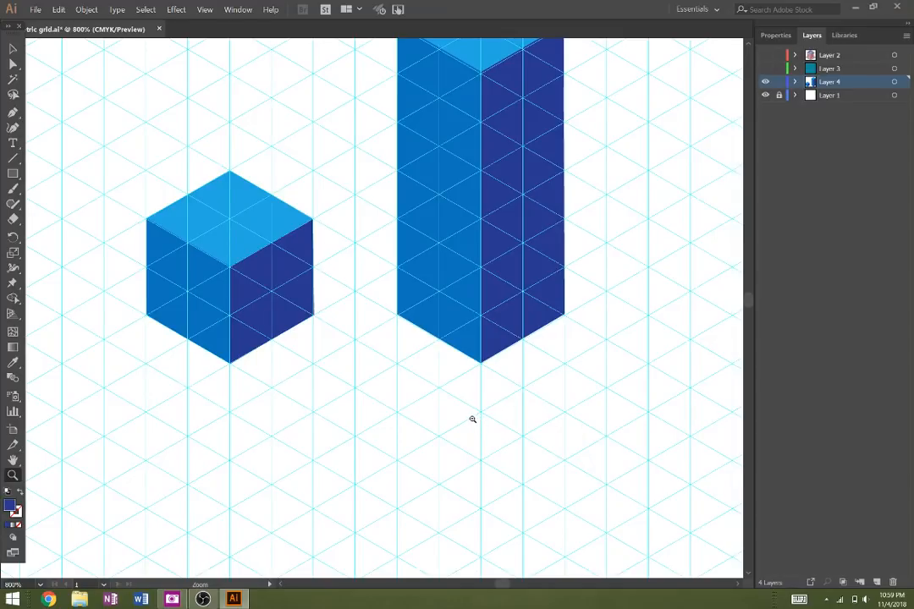
left_click(472, 420, "alt")
left_click_drag(395, 369, 438, 434)
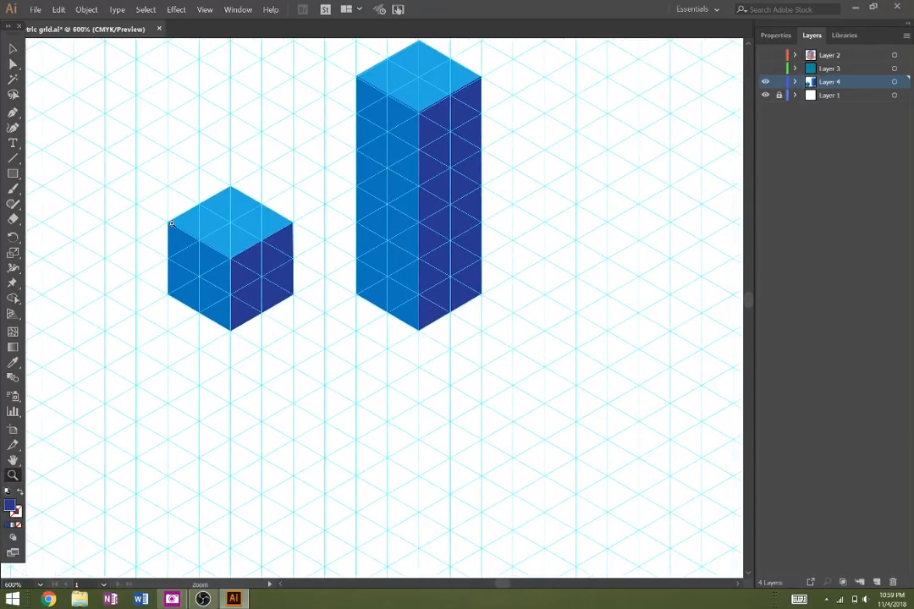
key("v")
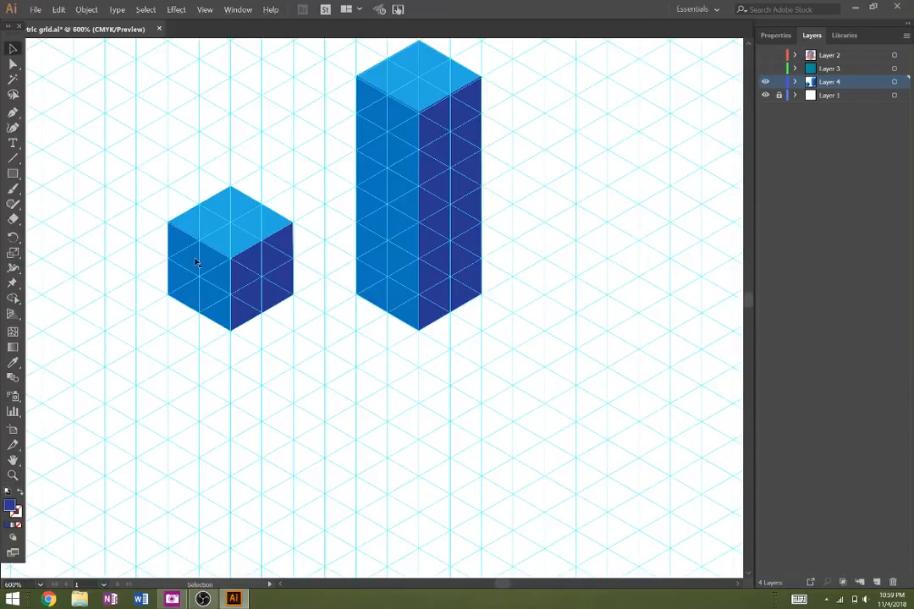
left_click_drag(196, 263, 195, 444)
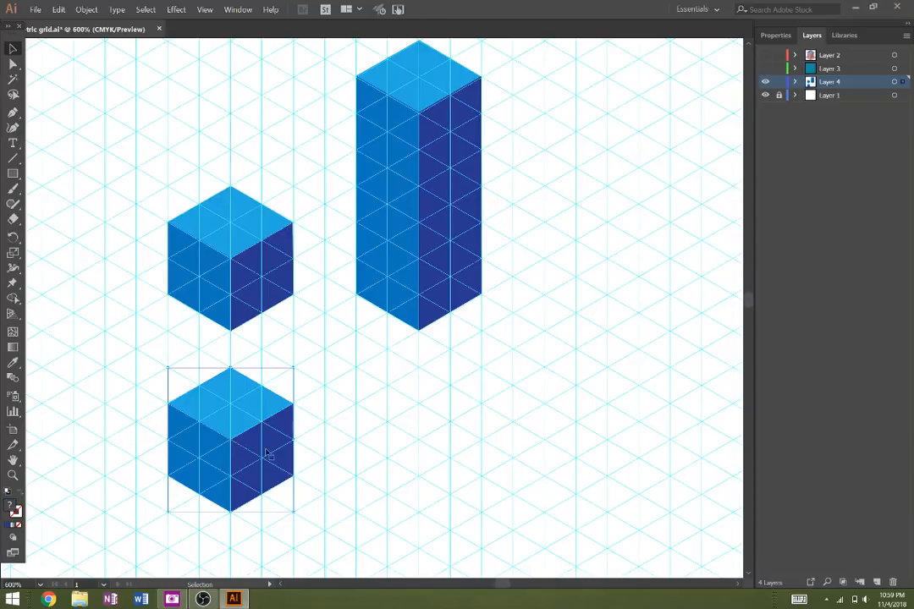
Step: Stretch the lower copy into a long bar by moving its right face down-right along the grid to four and a half cube lengths
key("space")
left_click_drag(316, 486, 275, 415)
key("a")
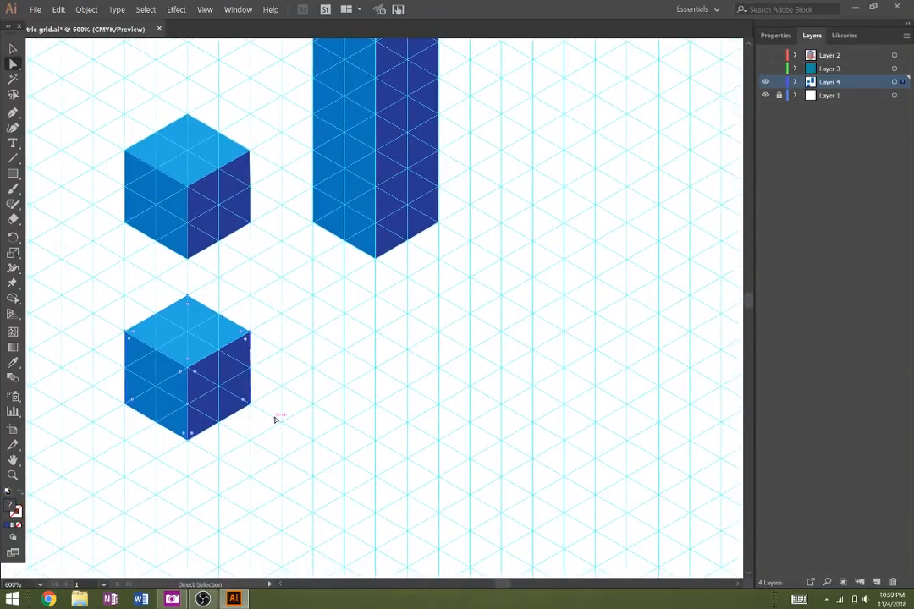
left_click_drag(310, 471, 178, 331)
key("alt")
left_click_drag(250, 408, 471, 535)
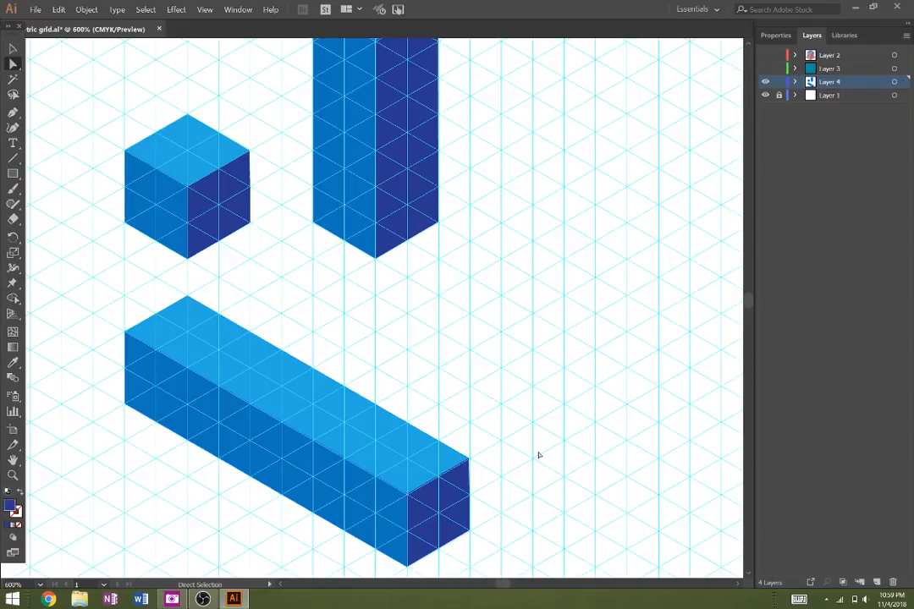
Step: Duplicate the original cube once more and place the copy below and slightly left of the long bar, aligned to the grid
left_click_drag(526, 424, 513, 370)
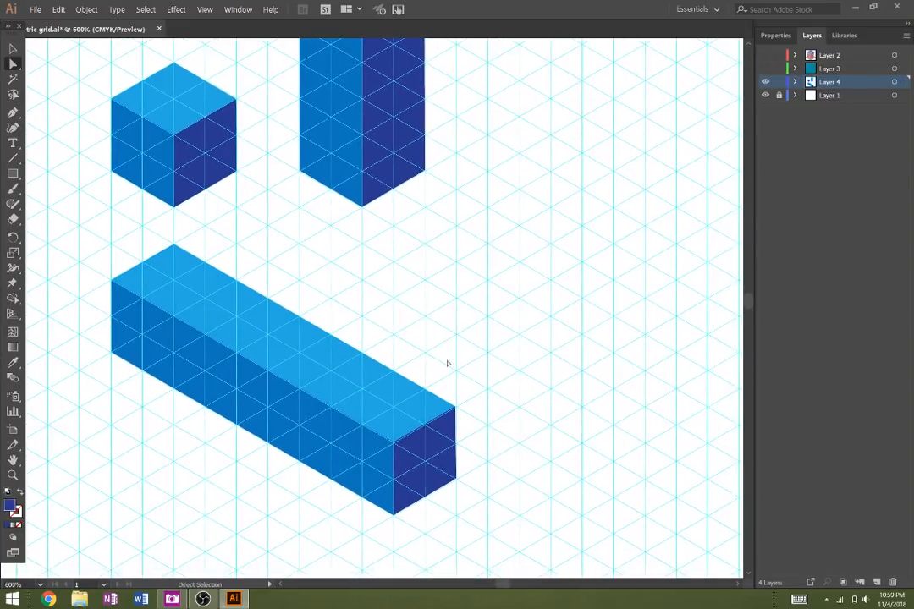
key("z")
left_click_drag(411, 361, 489, 265)
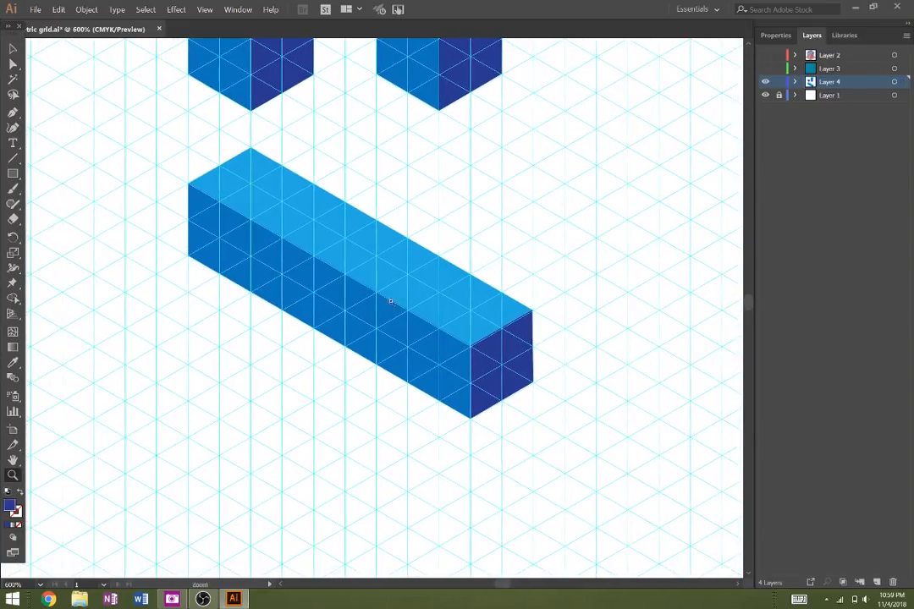
left_click(348, 383, "alt")
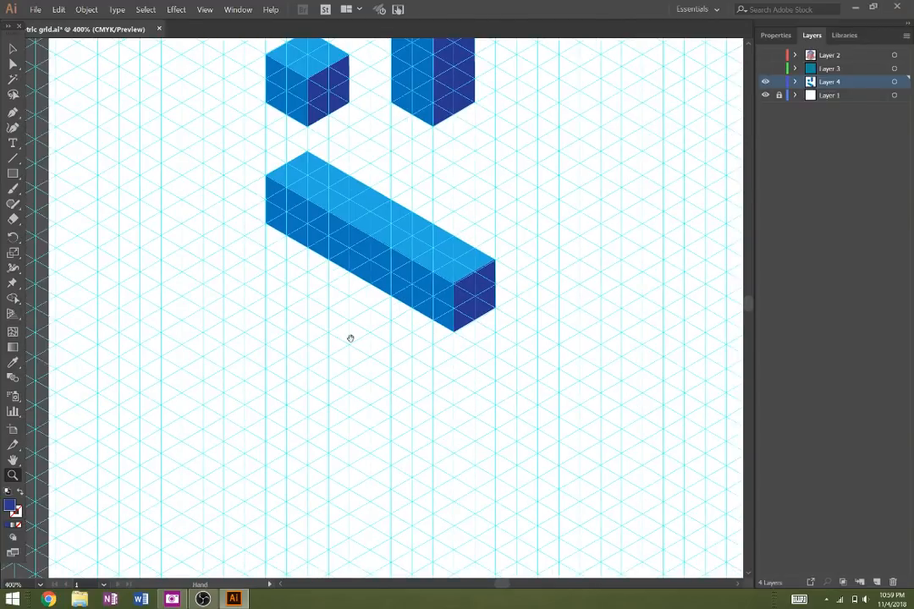
left_click_drag(350, 339, 359, 395)
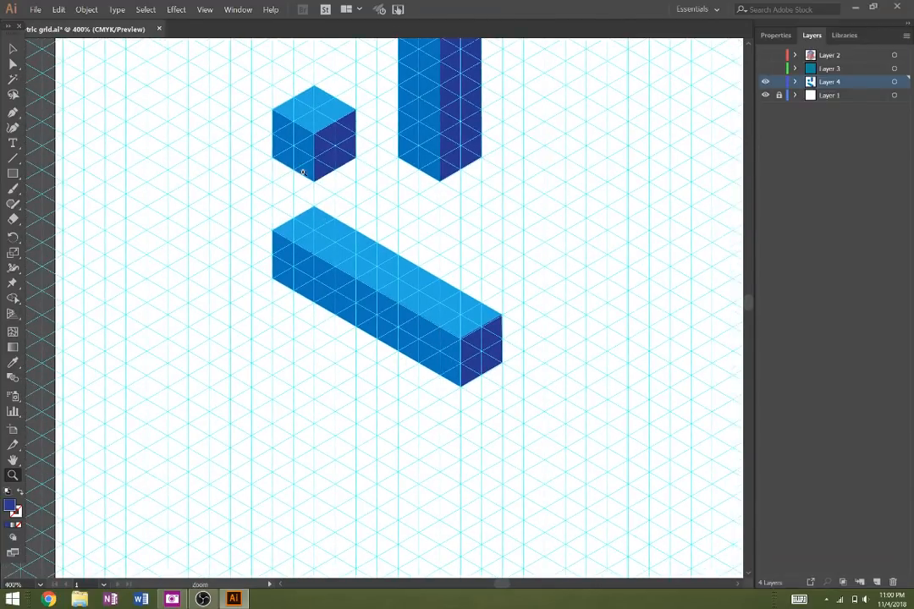
key("v")
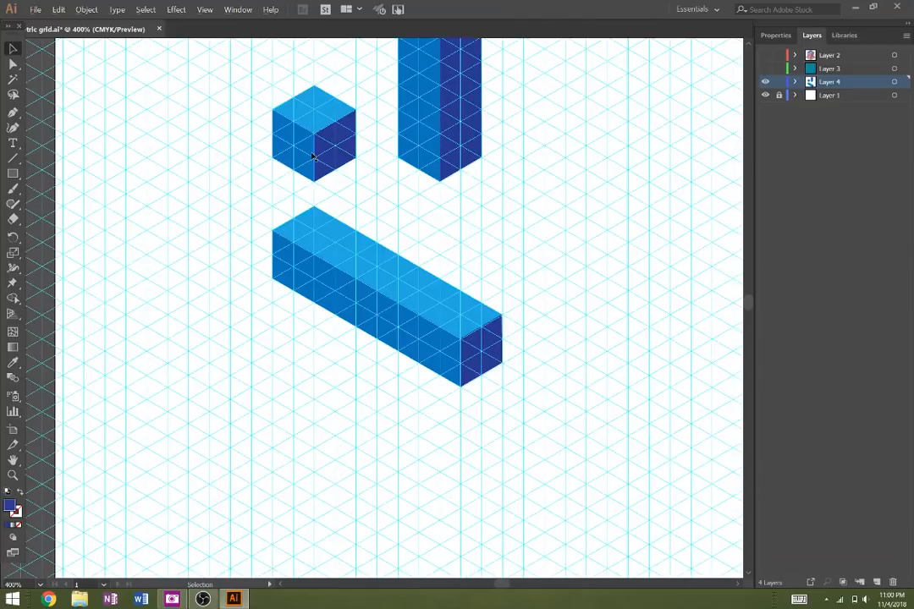
left_click_drag(287, 163, 260, 395)
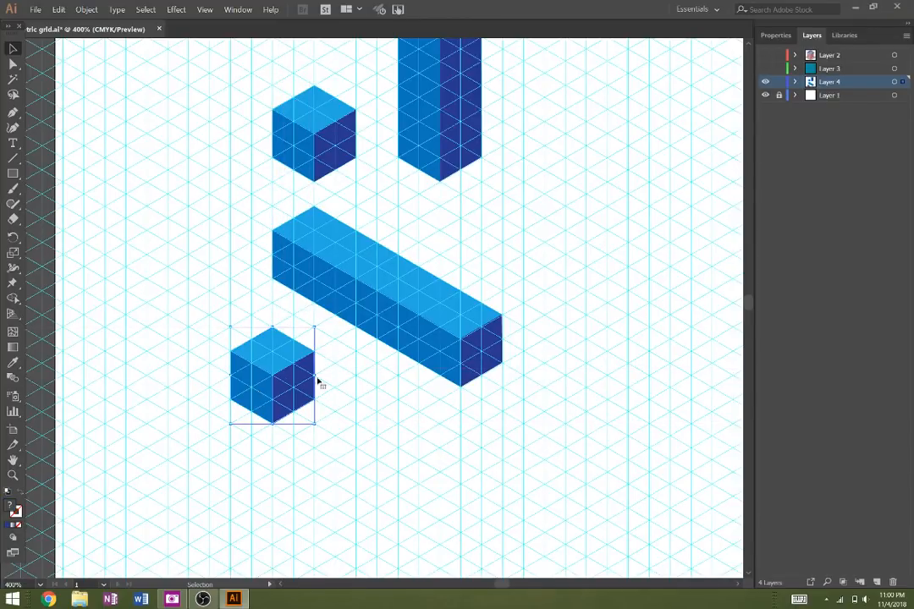
left_click(344, 401)
Step: Stretch the new cube copy into a bar three cube lengths long by moving its far-end anchors up-right along the grid
key("z")
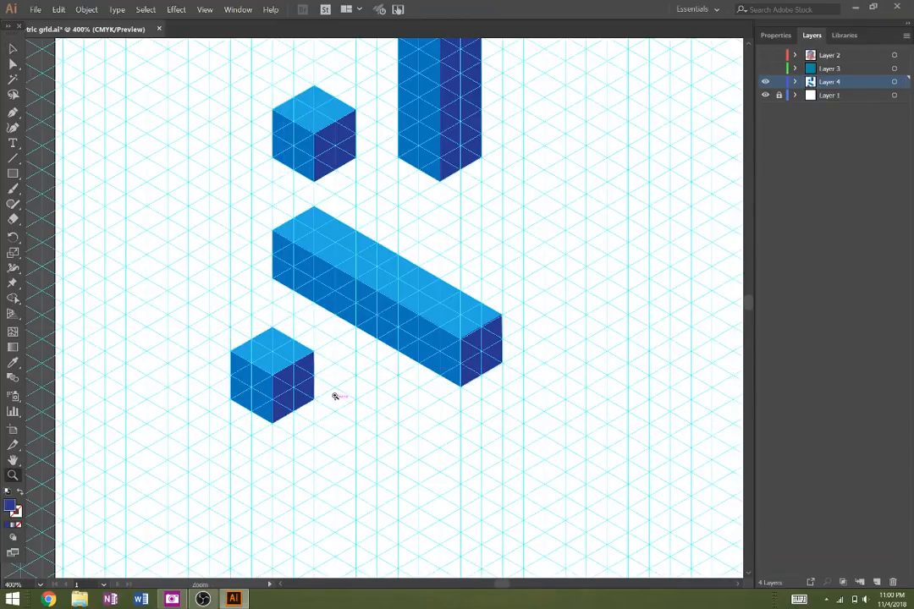
left_click(335, 397)
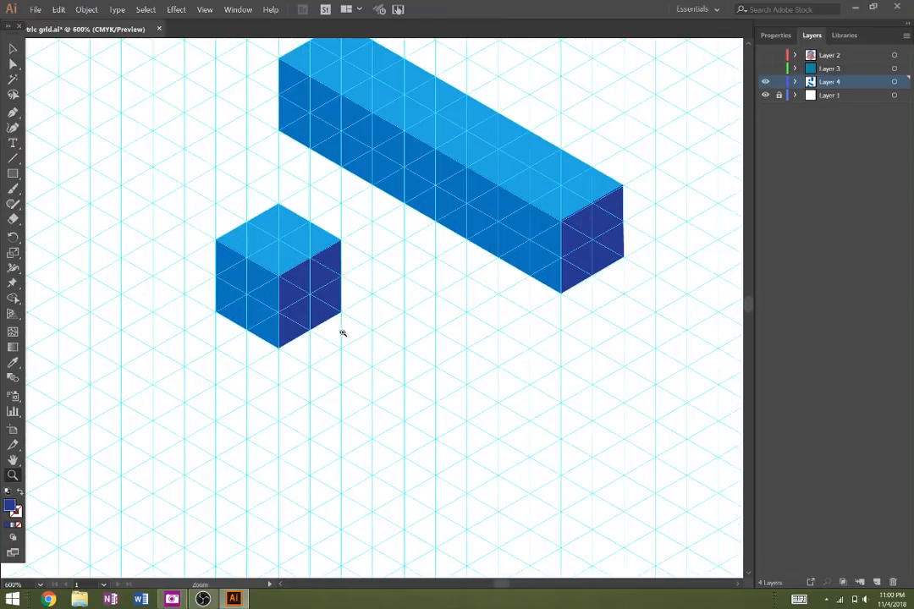
key("a")
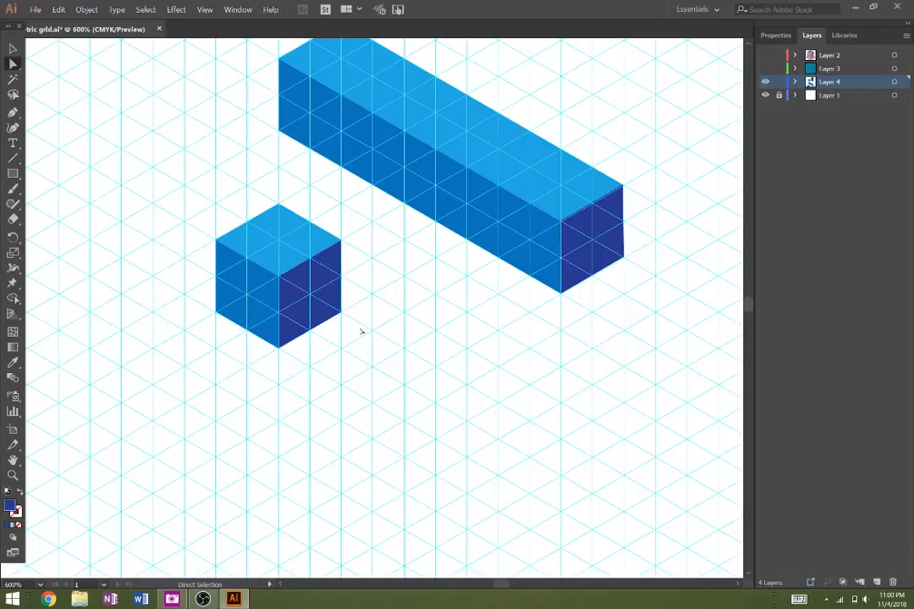
left_click(333, 306)
left_click_drag(358, 240, 332, 252)
left_click_drag(343, 241, 466, 171)
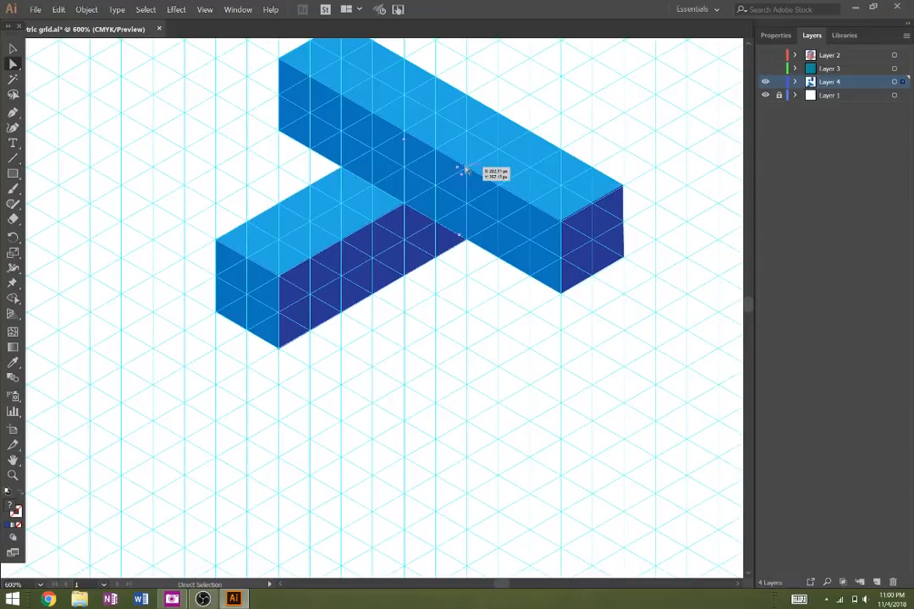
Step: Arrange the shorter bar at the back of the stacking order so it sits behind the long bar
left_click(354, 283, "shift")
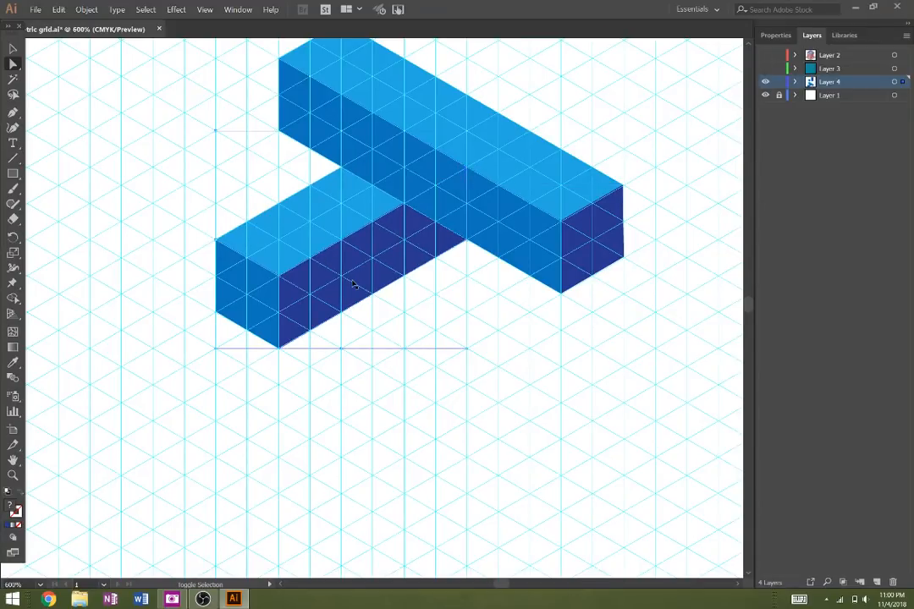
left_click(354, 283)
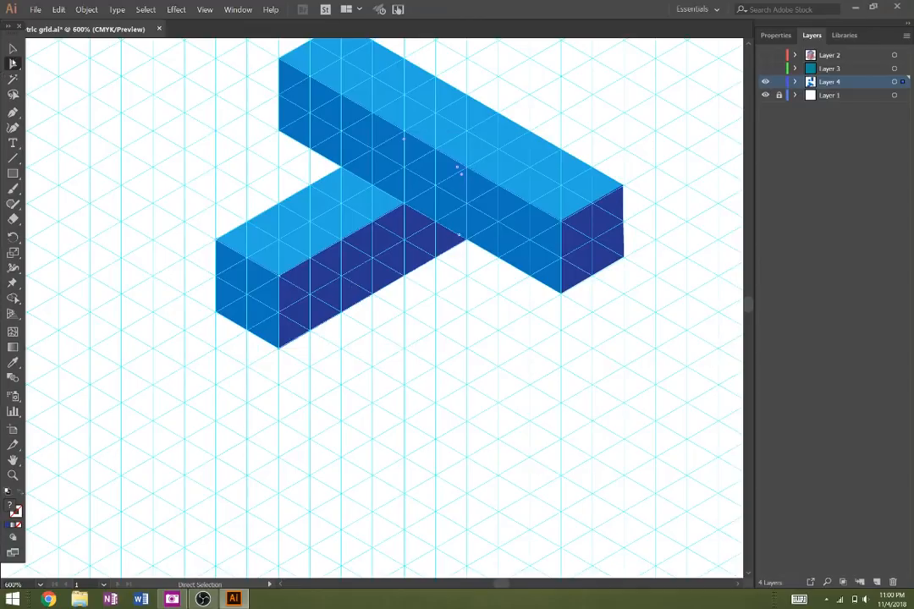
left_click(12, 49)
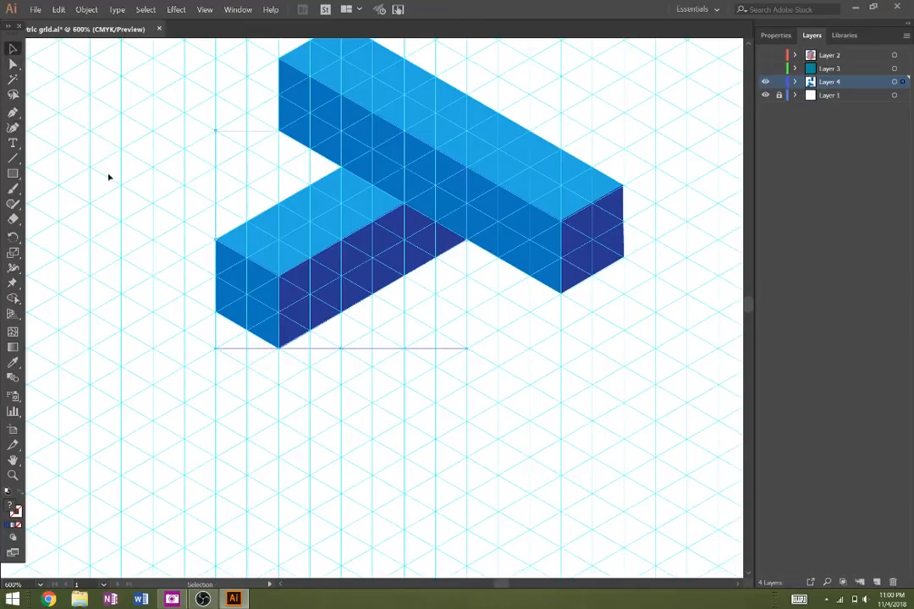
right_click(274, 237)
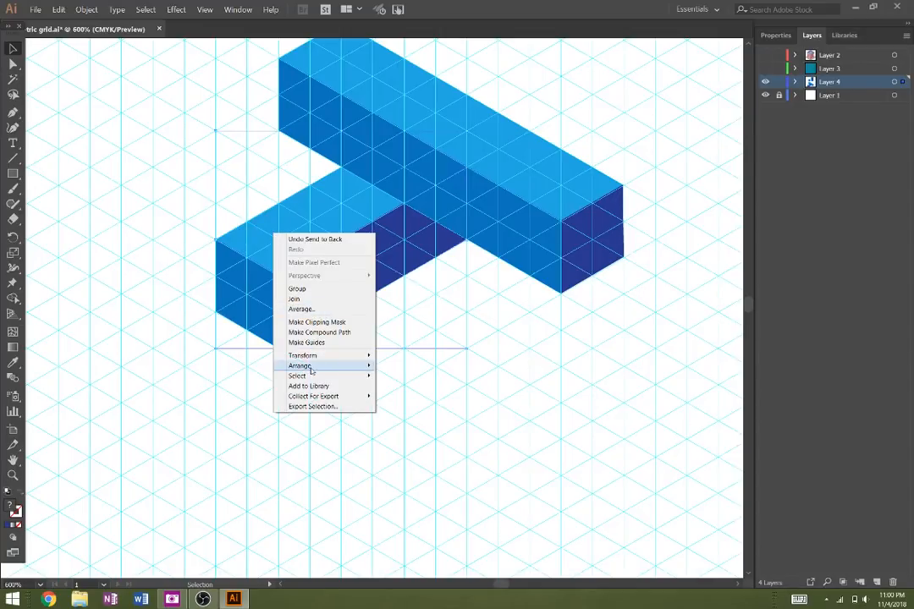
mouse_move(310, 369)
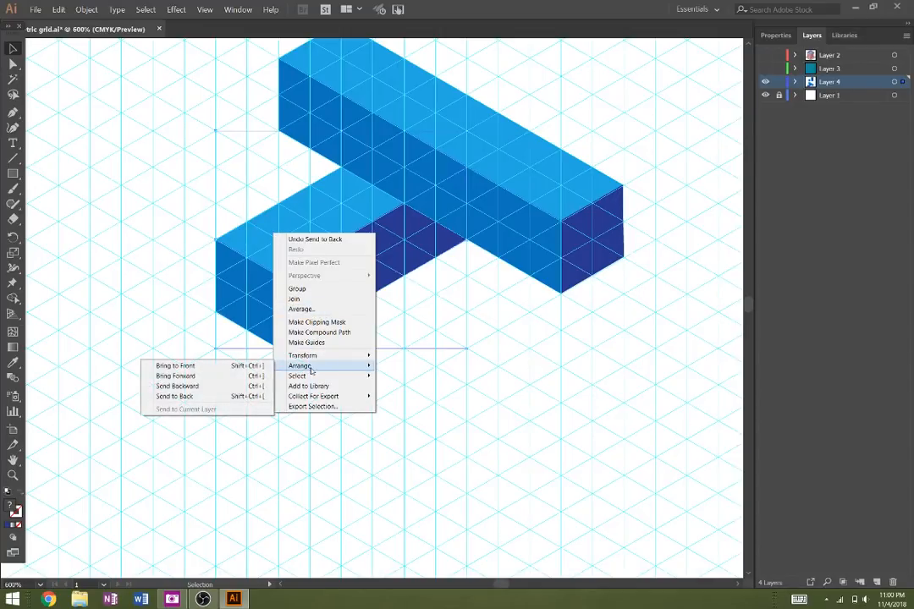
left_click(255, 366)
left_click(424, 425)
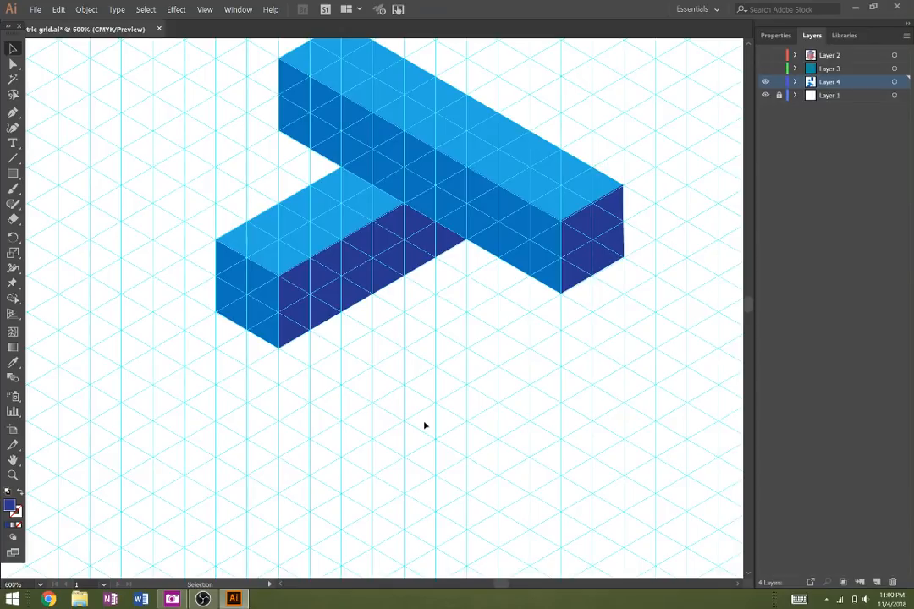
Step: Move the shorter bar so its upper end meets the long bar's upper-left end, joining both into an L-shaped corner on the grid
left_click(267, 286)
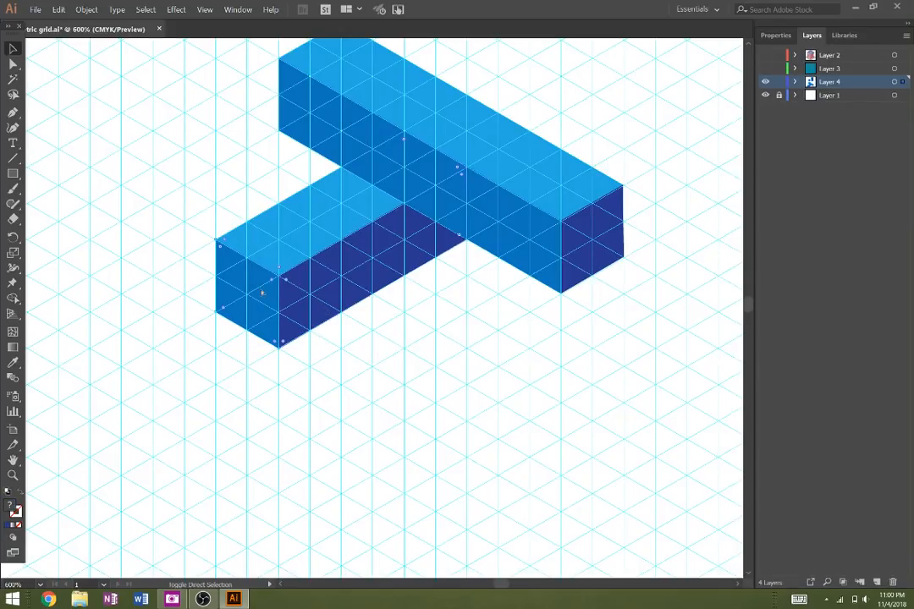
key("ctrl+c")
left_click_drag(259, 294, 133, 365)
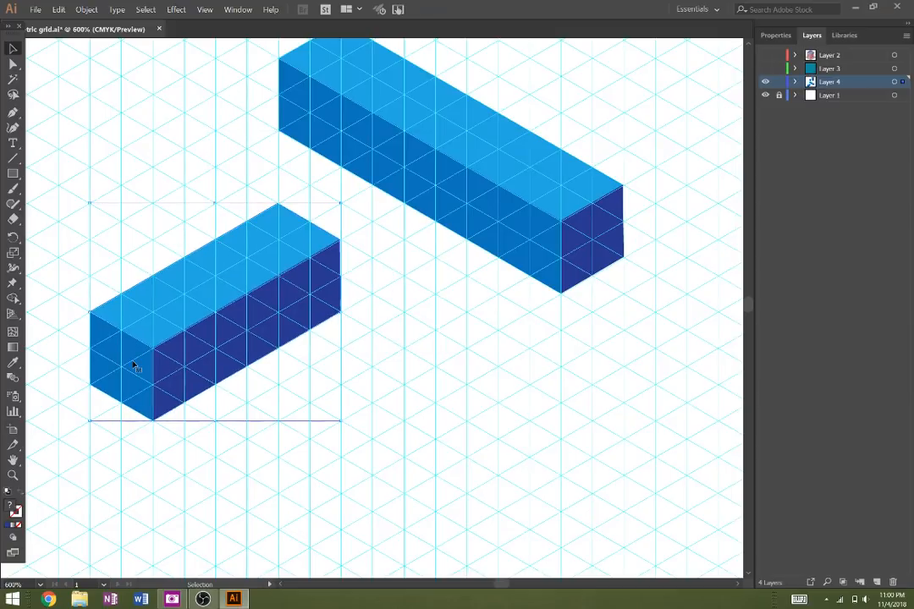
left_click_drag(201, 321, 174, 126)
left_click_drag(294, 281, 319, 424)
left_click_drag(265, 347, 288, 327)
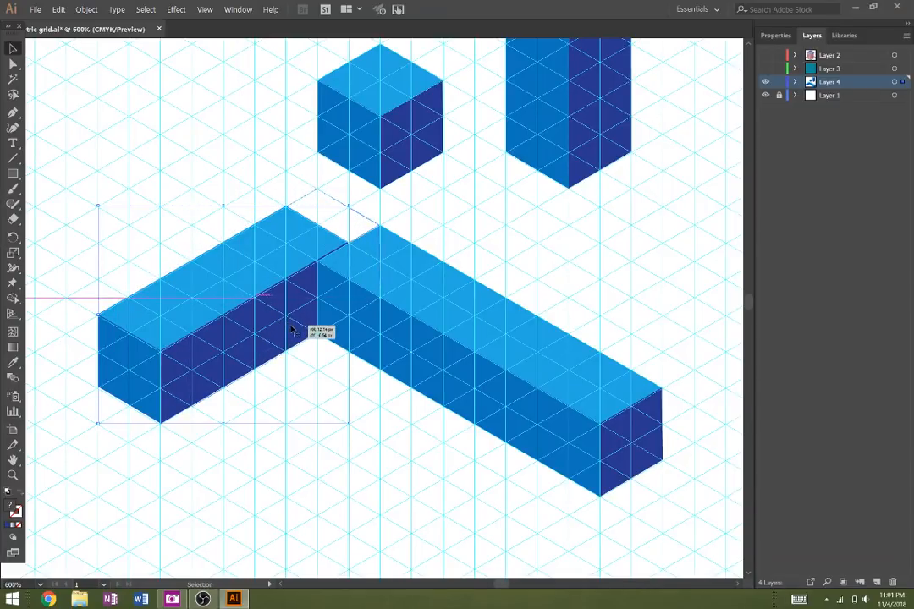
left_click_drag(292, 330, 323, 315)
left_click(277, 362)
left_click(266, 352)
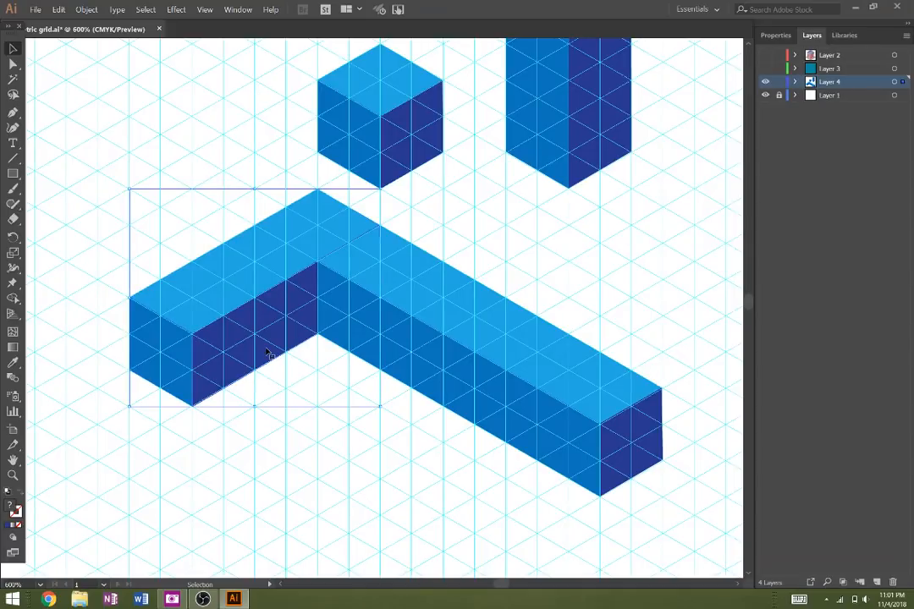
left_click(333, 490)
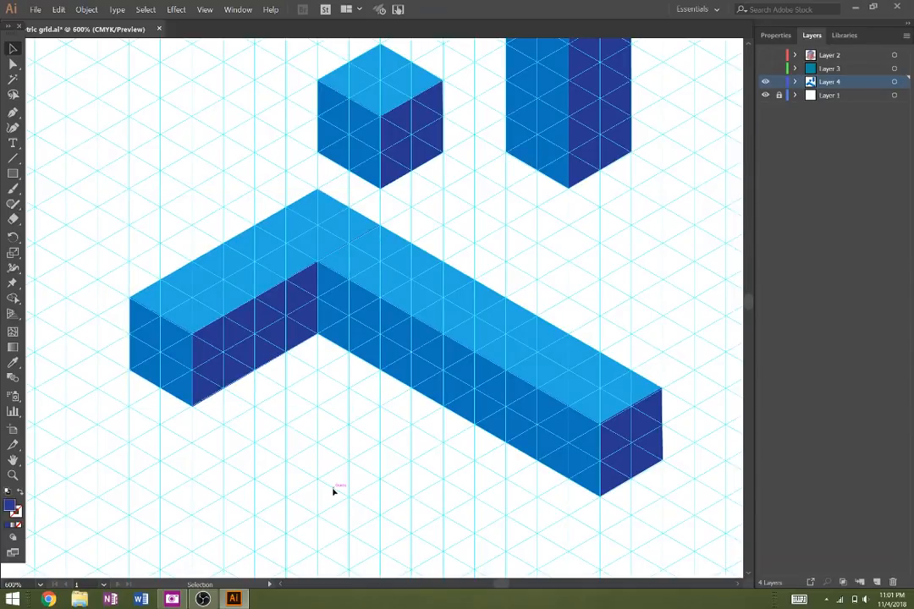
Step: Draw a closed rhombus with the Pen tool on an empty area of the isometric grid, four grid units per side
left_click_drag(427, 505, 275, 478)
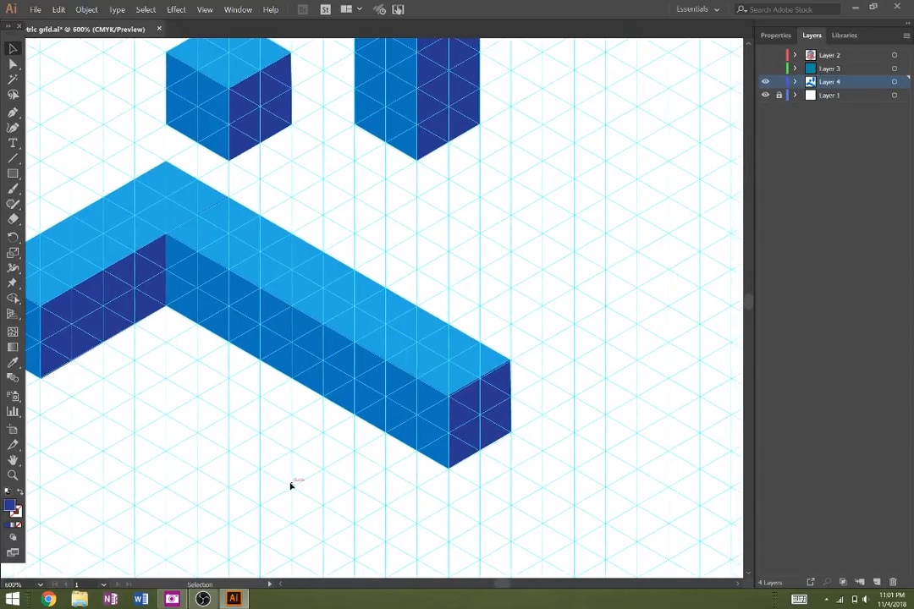
key("z")
left_click(290, 483, "alt")
left_click_drag(397, 442, 214, 520)
left_click_drag(436, 312, 200, 399)
left_click_drag(327, 318, 271, 338)
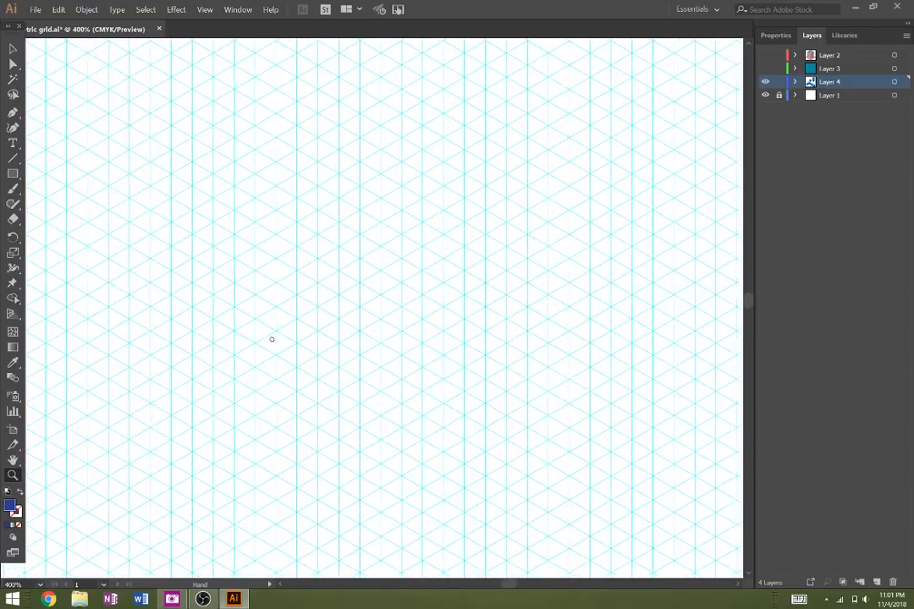
key("p")
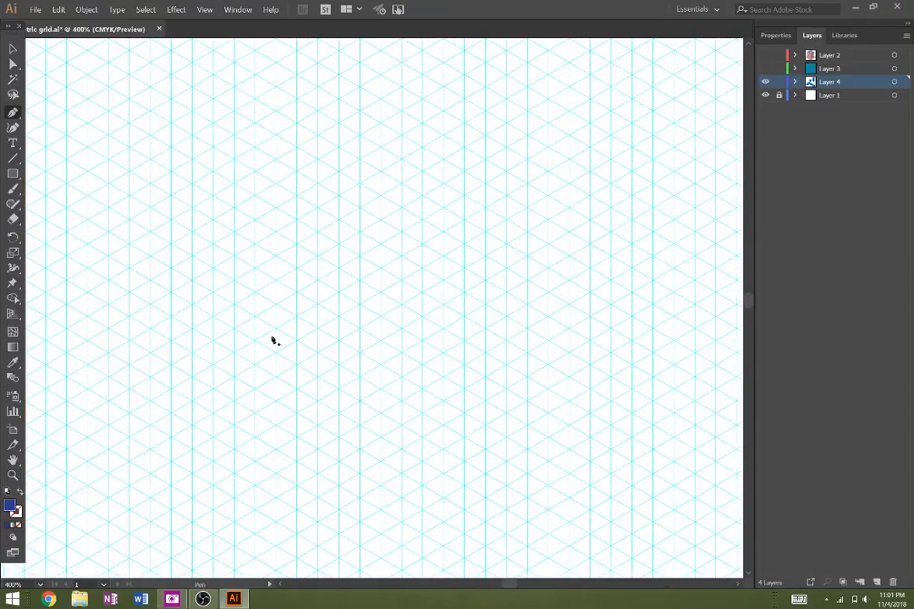
left_click(382, 221)
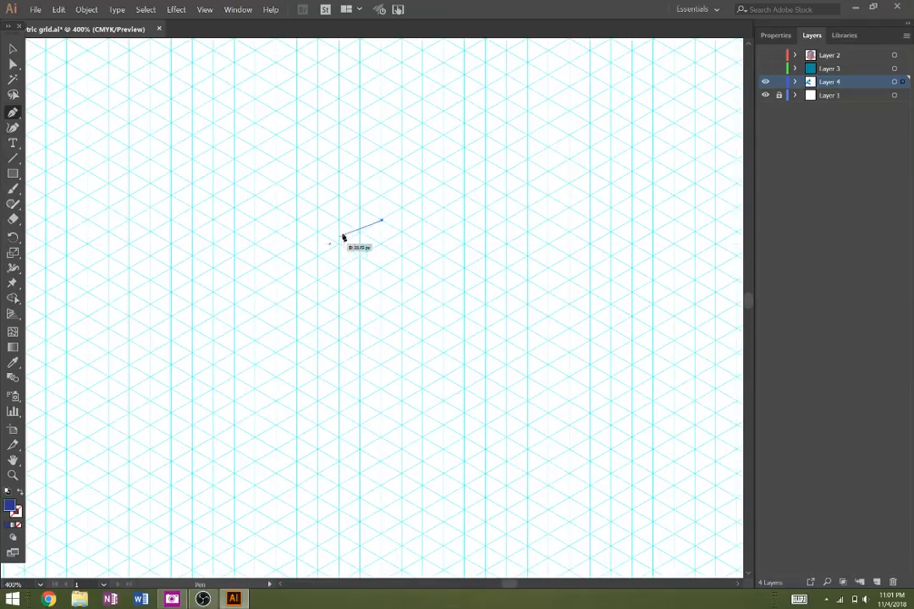
left_click(297, 268)
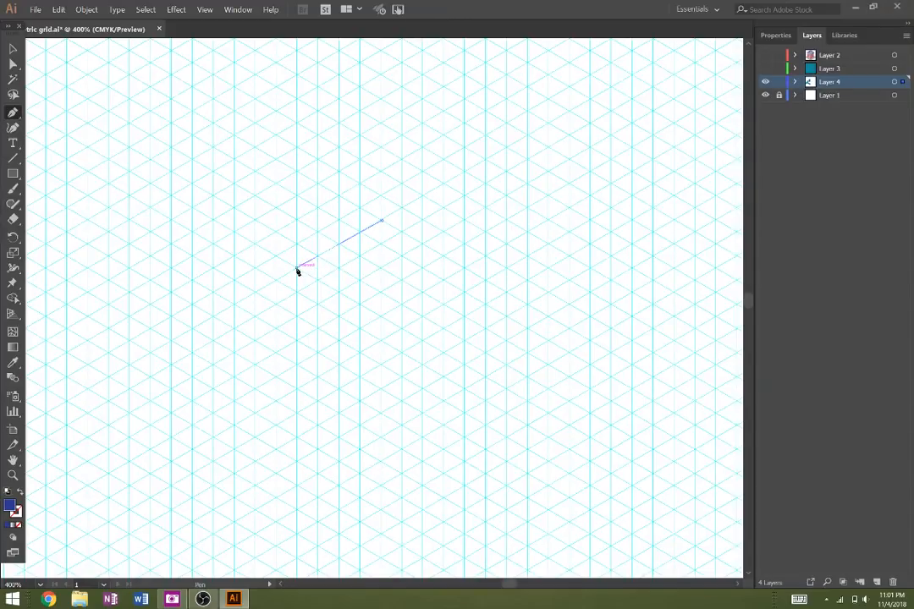
left_click(380, 316)
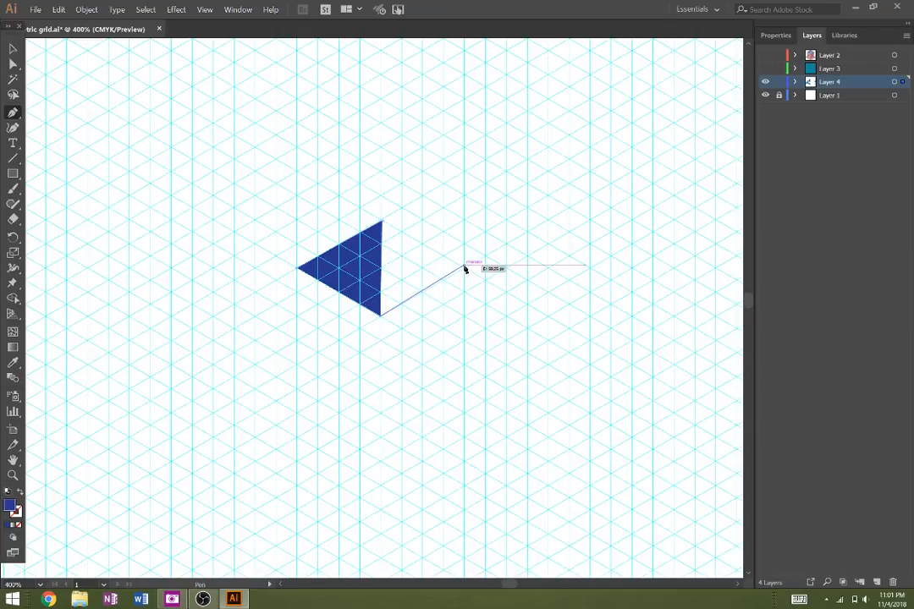
left_click(464, 269)
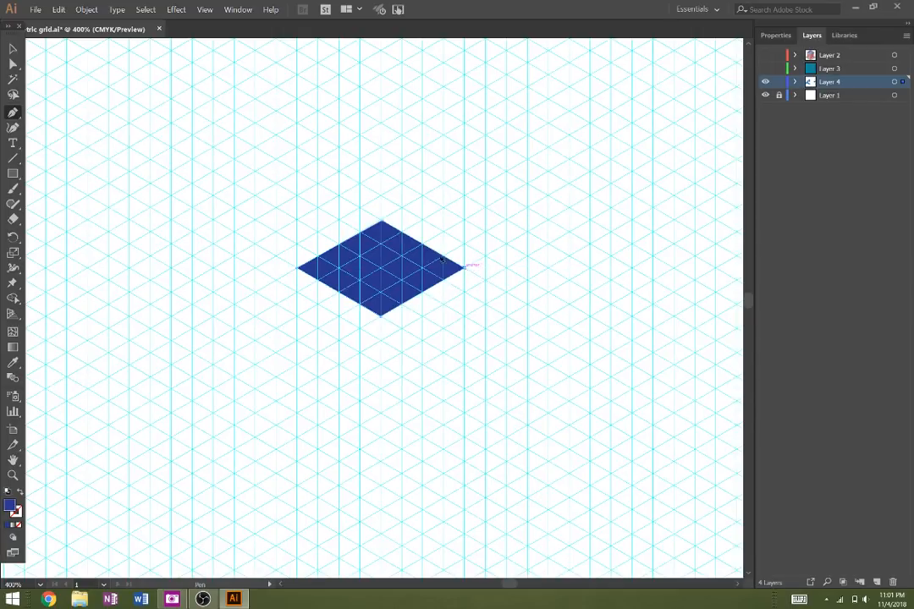
left_click(384, 223)
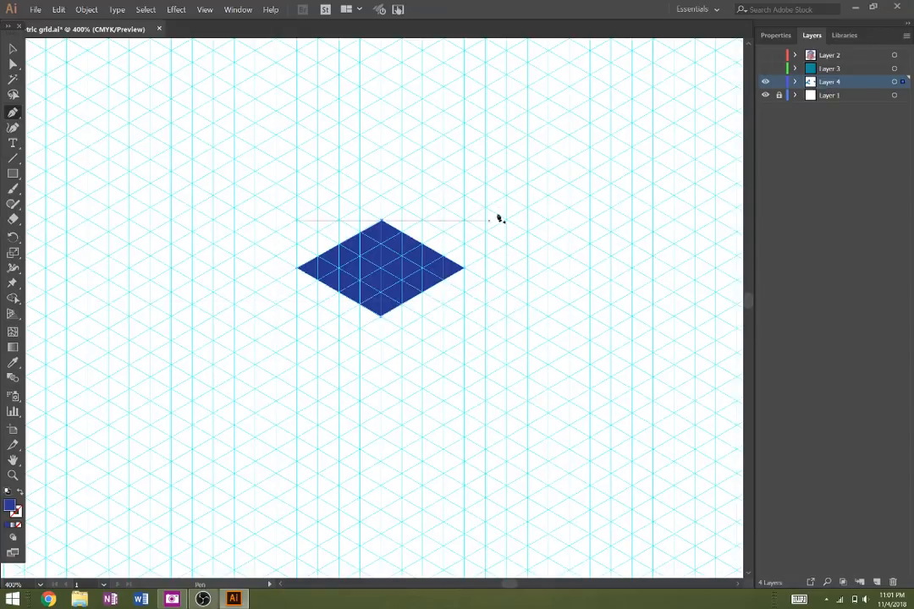
Step: Remove the rhombus's fill and give it a 1 pt black stroke
left_click(775, 35)
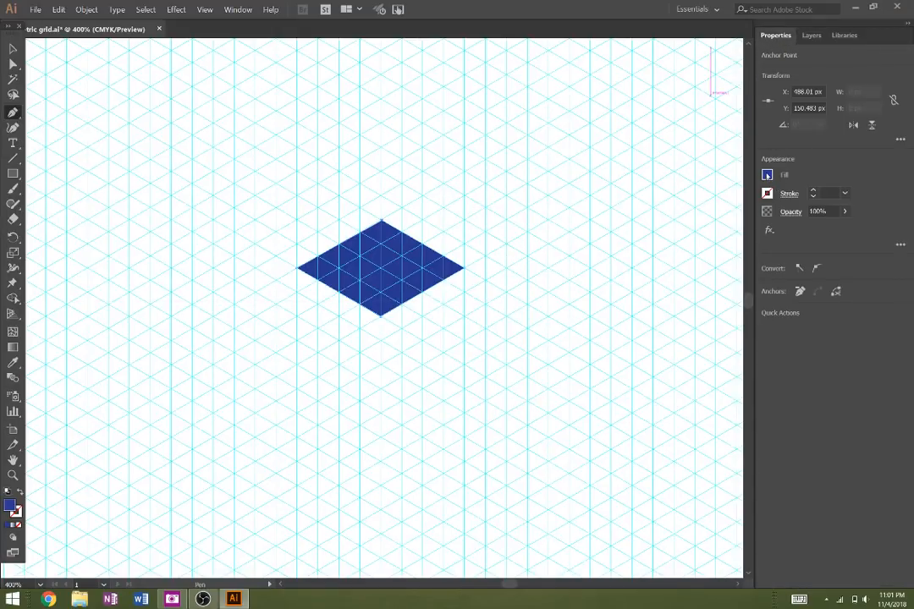
left_click(767, 174)
left_click(629, 229)
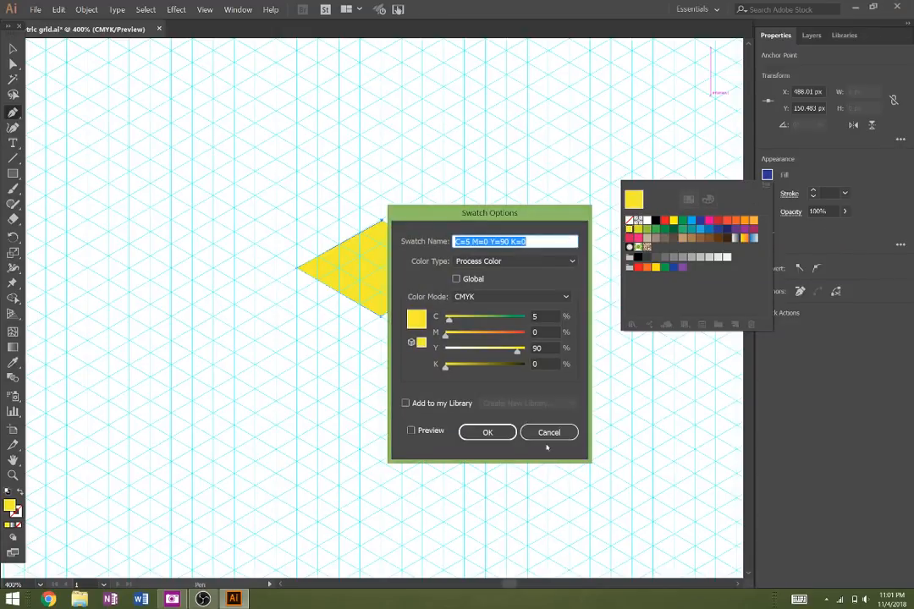
left_click(546, 436)
left_click(630, 221)
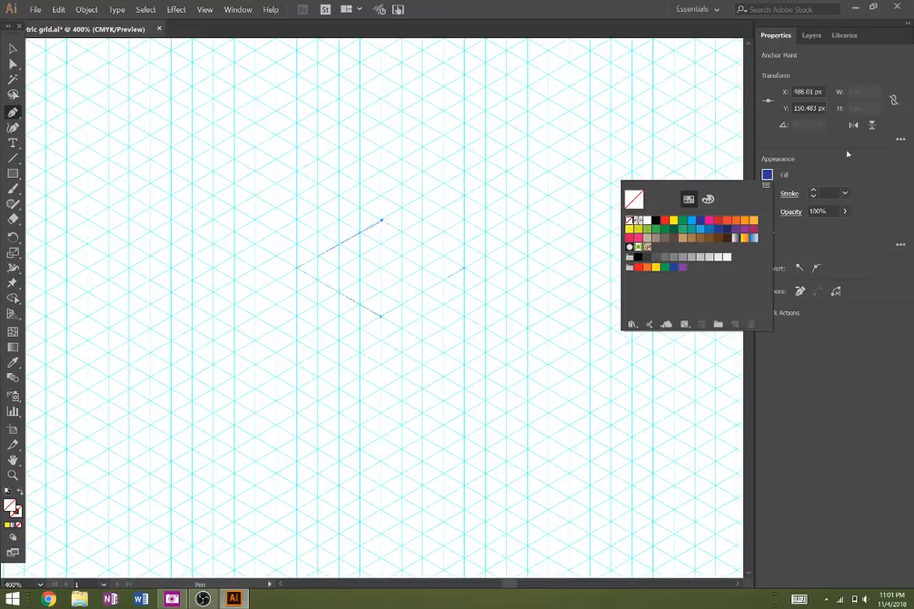
left_click(847, 154)
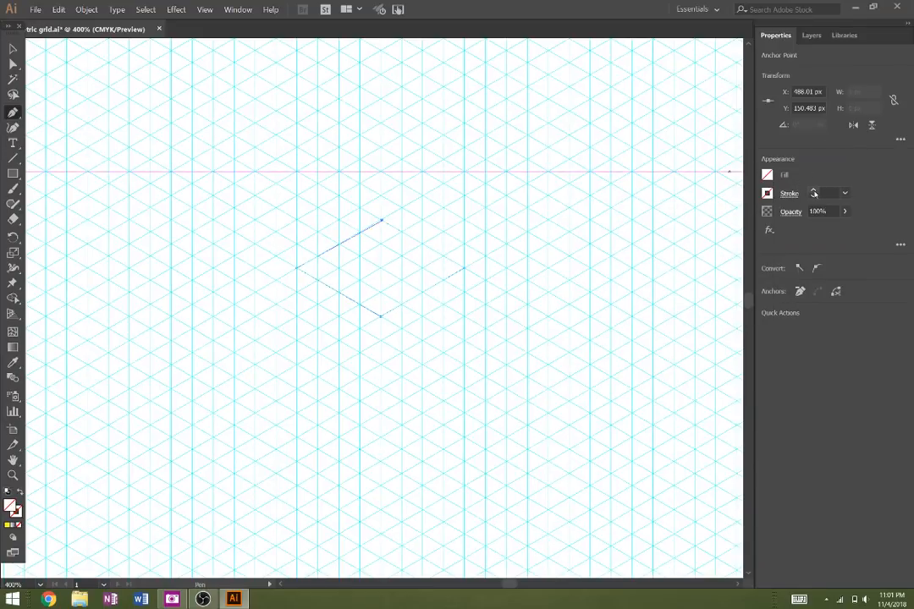
left_click(813, 193)
left_click(813, 193)
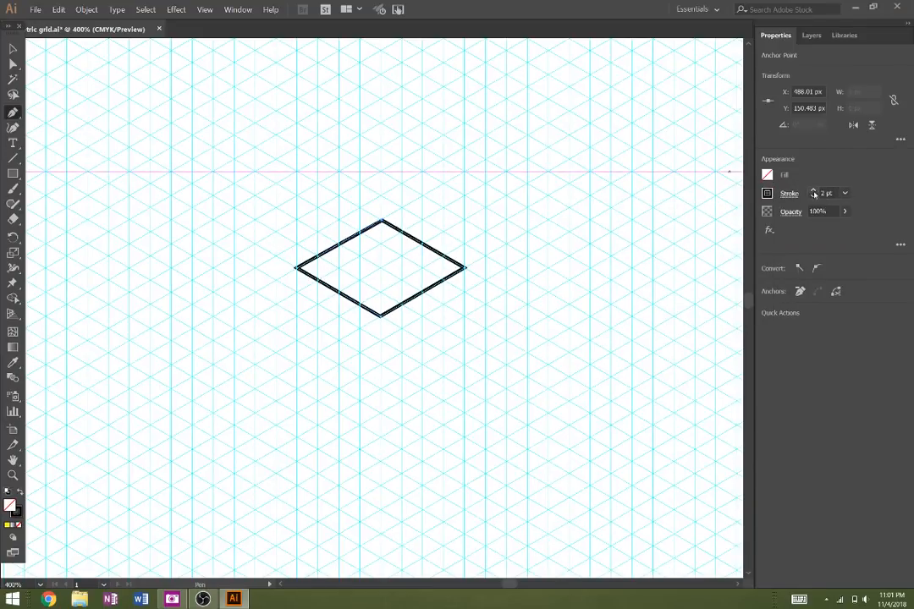
left_click(813, 196)
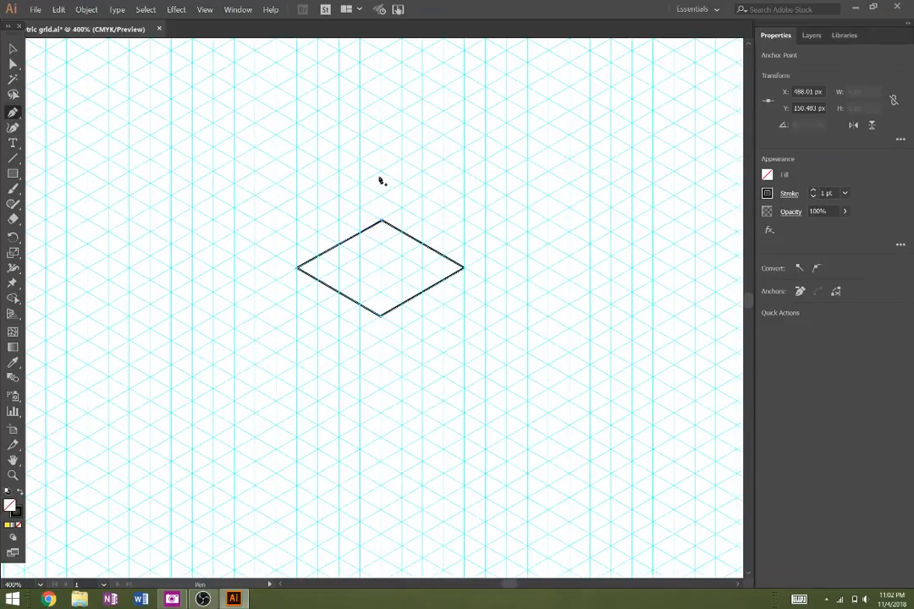
Step: Draw a larger closed rhombus centred around the first one, eight grid units per side, following the grid lines
key("minus")
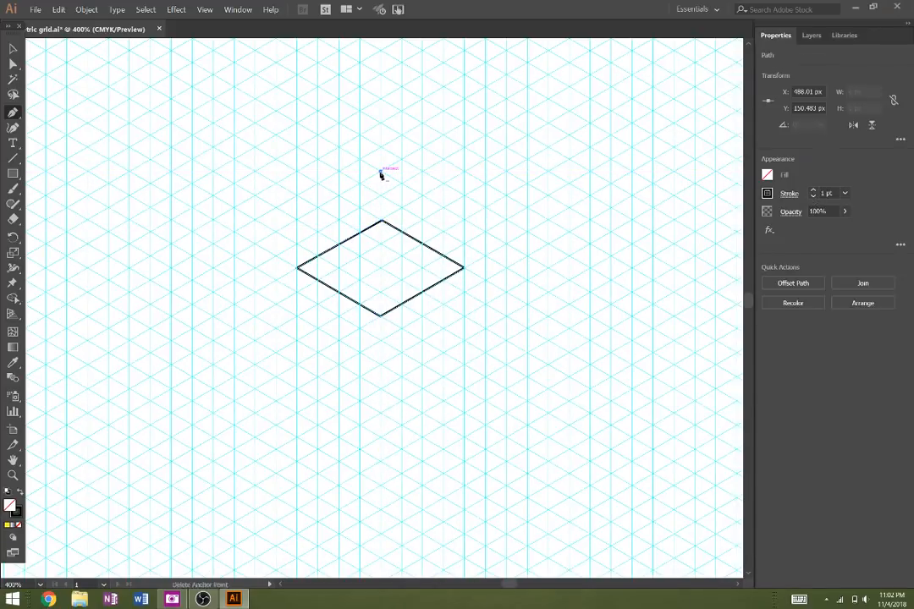
left_click(381, 173)
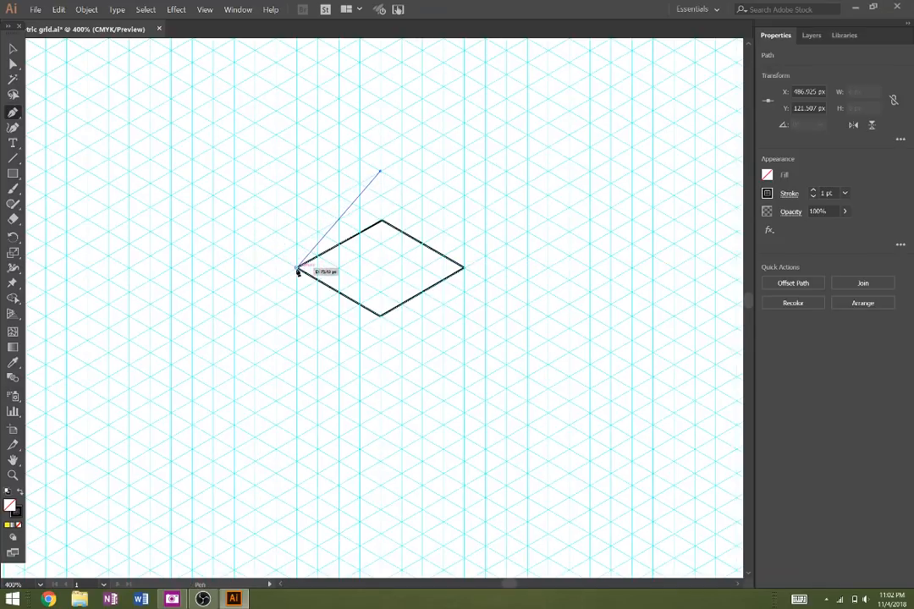
left_click(213, 267)
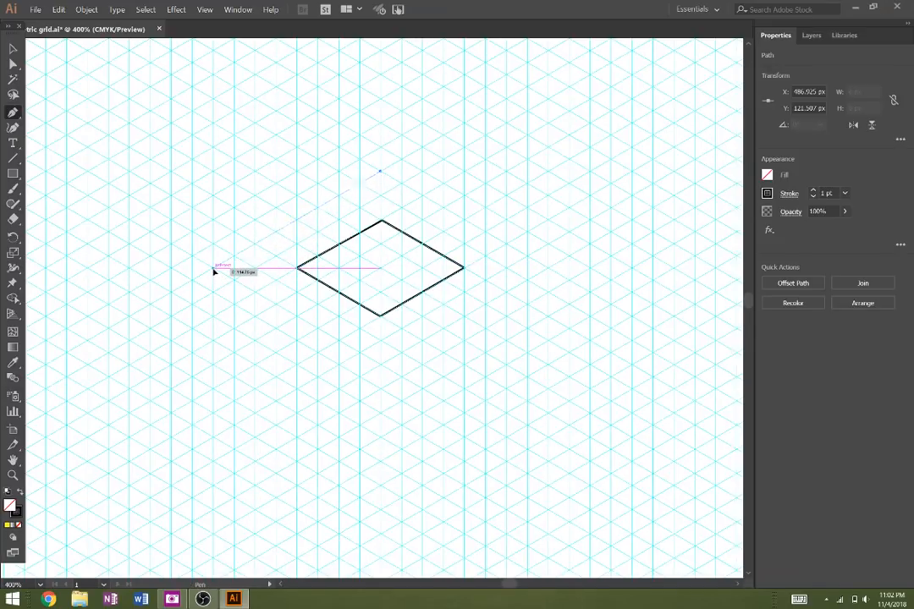
left_click(379, 364)
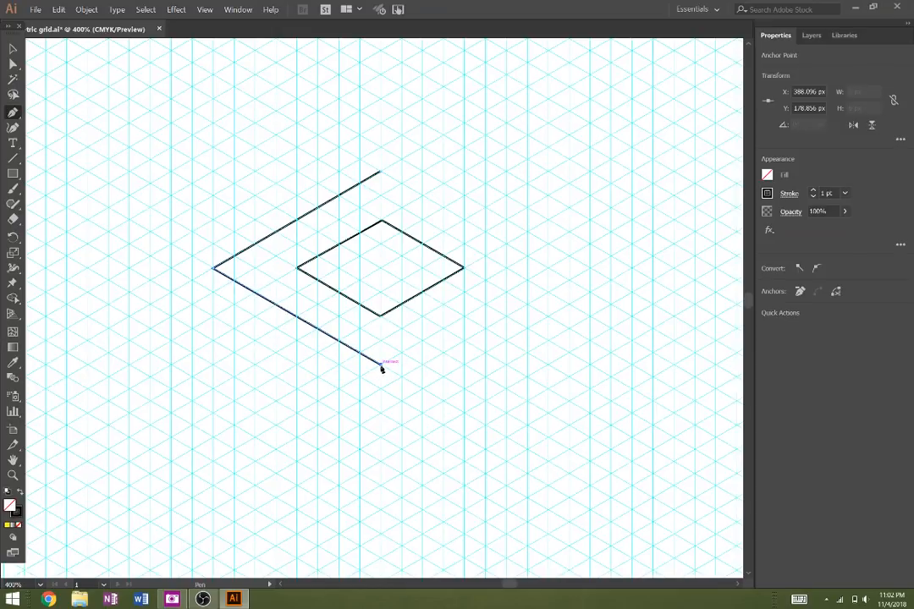
left_click(547, 269)
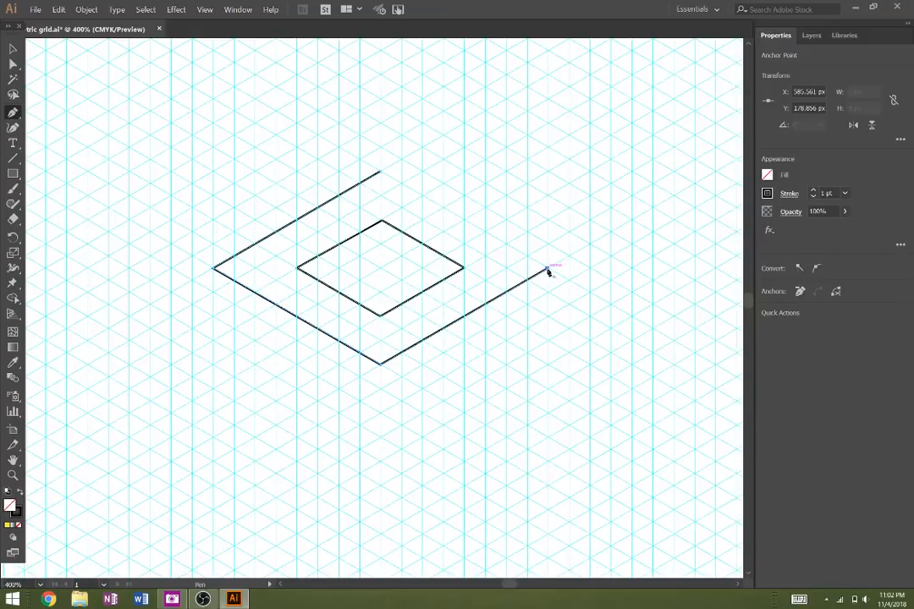
left_click(380, 171)
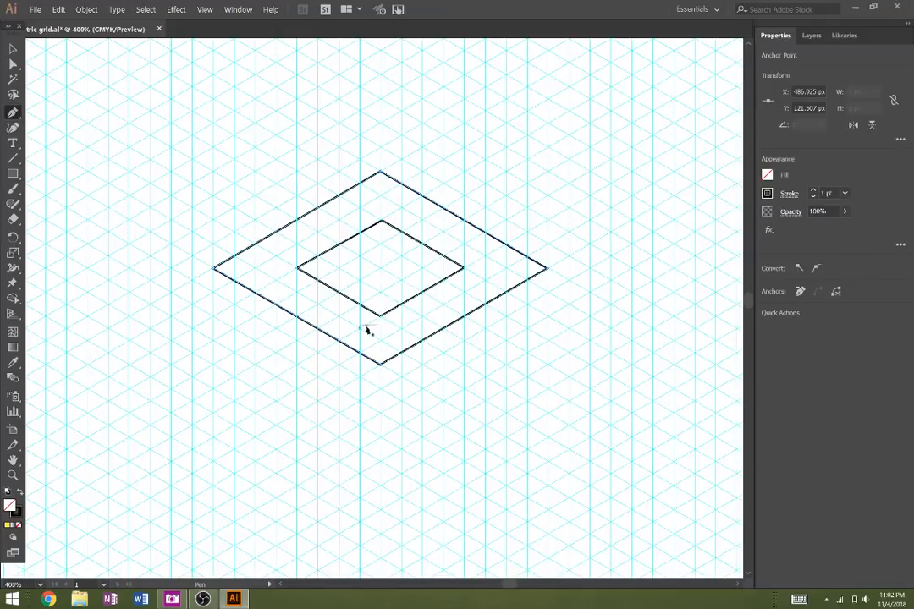
Step: Draw the hole's left inner wall from the inner rhombus's top corner down two grid units, to its lower-left edge's midpoint and left corner
left_click(383, 225)
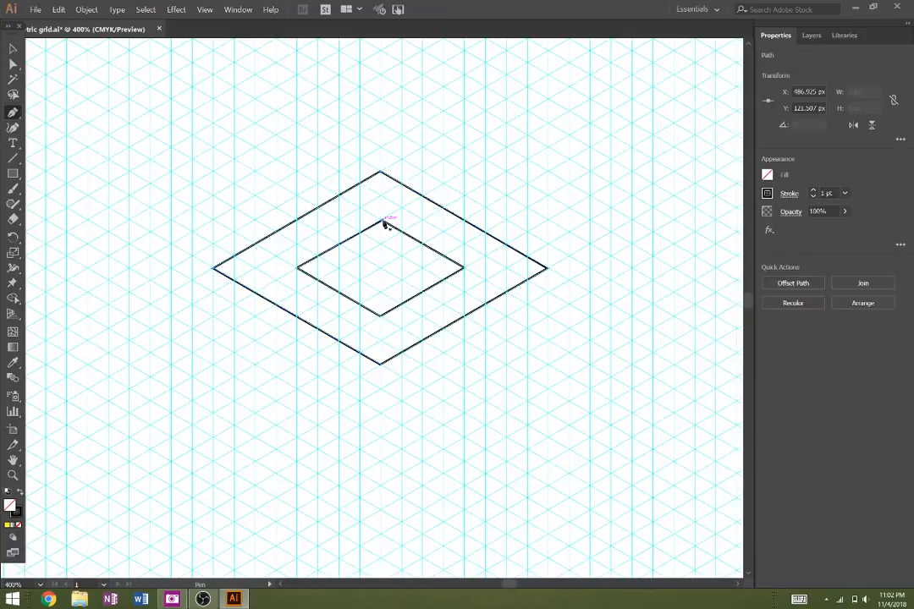
left_click(382, 268)
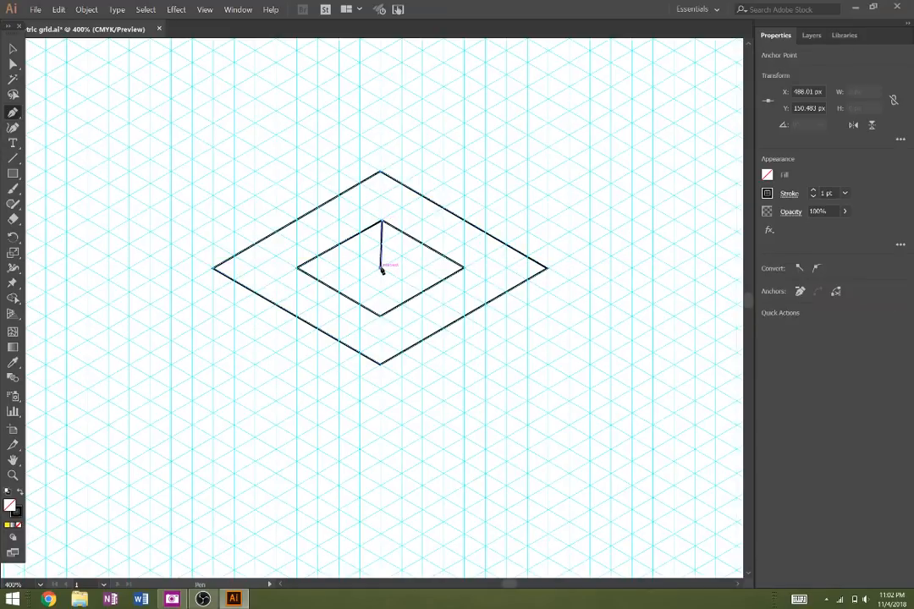
left_click(339, 292)
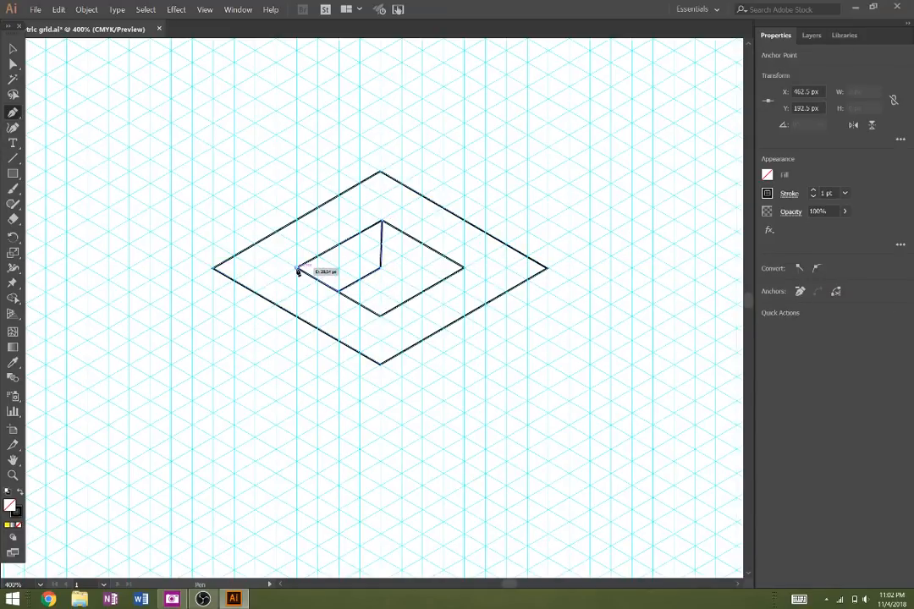
left_click(382, 222)
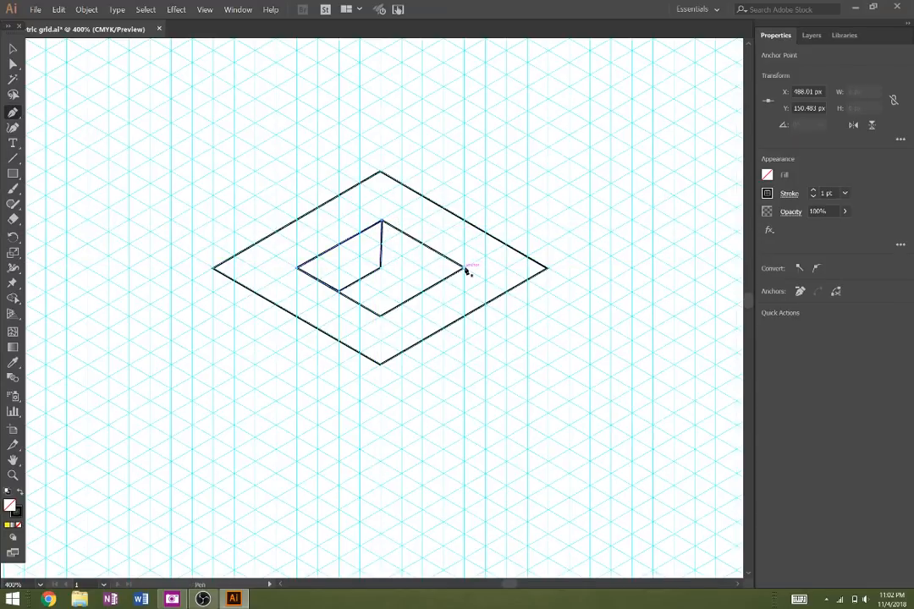
Step: Draw the hole's right inner wall as a closed shape mirroring the left one, meeting the midpoint of the inner rhombus's lower-right edge
left_click(464, 269)
left_click(383, 222)
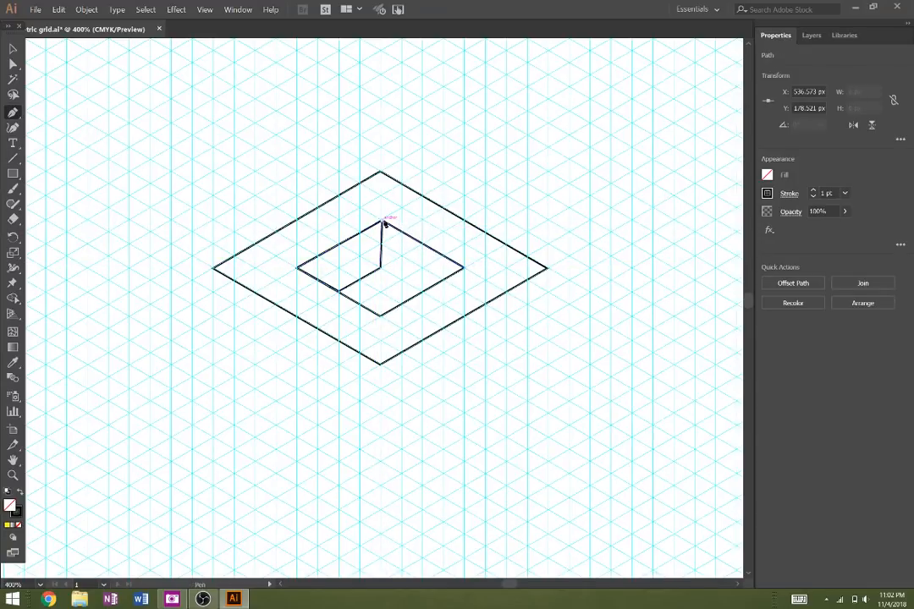
left_click(381, 268)
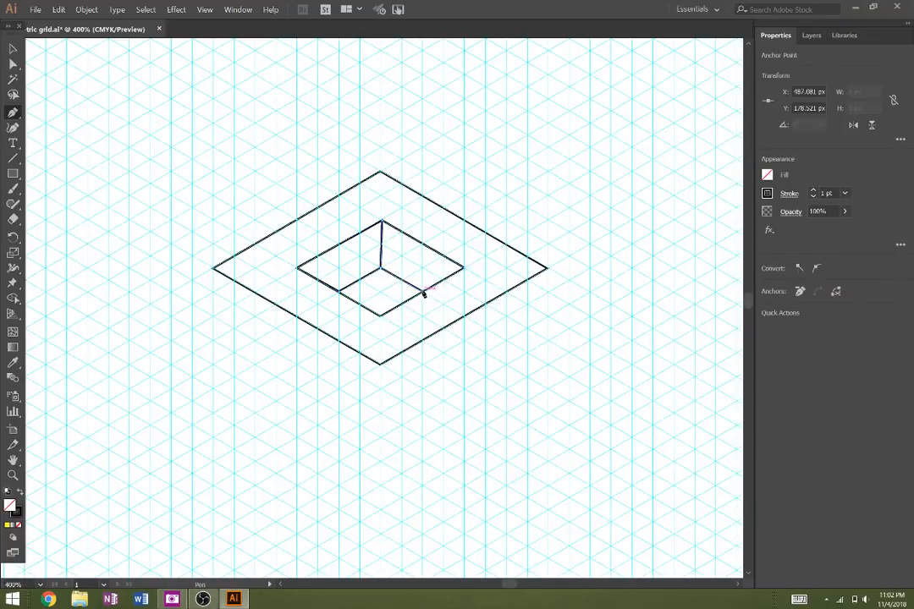
left_click(466, 269)
Step: Draw the block's left side face as a closed shape two grid units high beneath the outer rhombus's lower-left edge
left_click(213, 269)
left_click(214, 315)
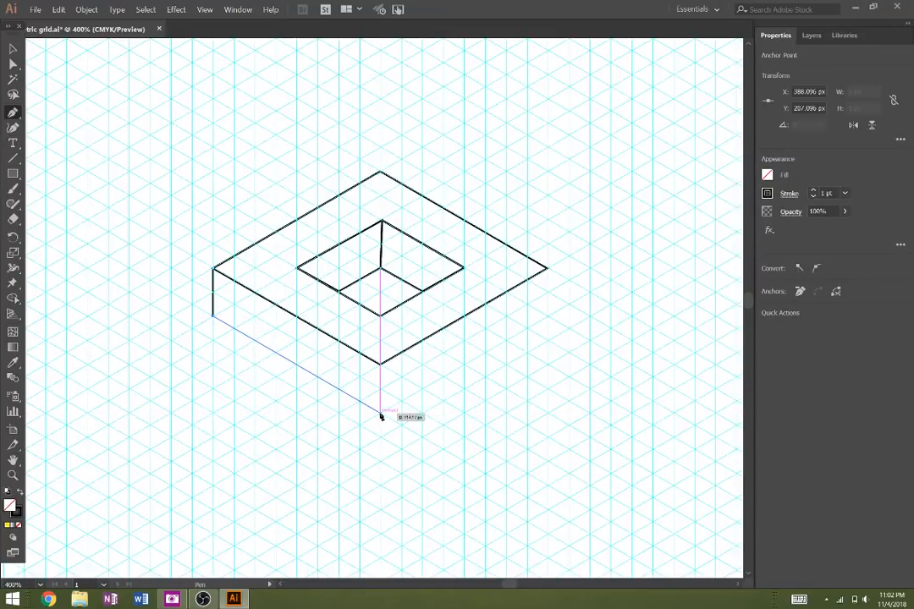
left_click(381, 415)
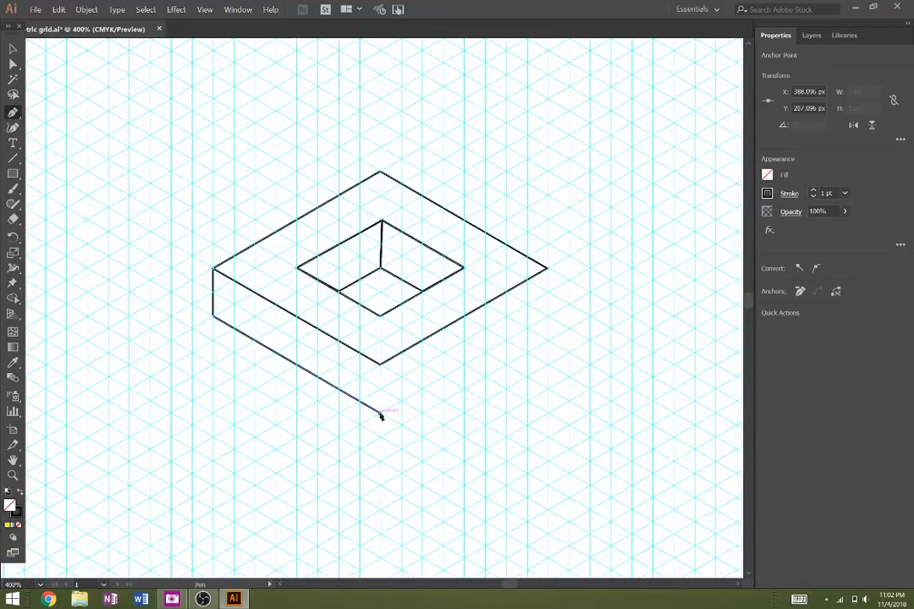
left_click(380, 365)
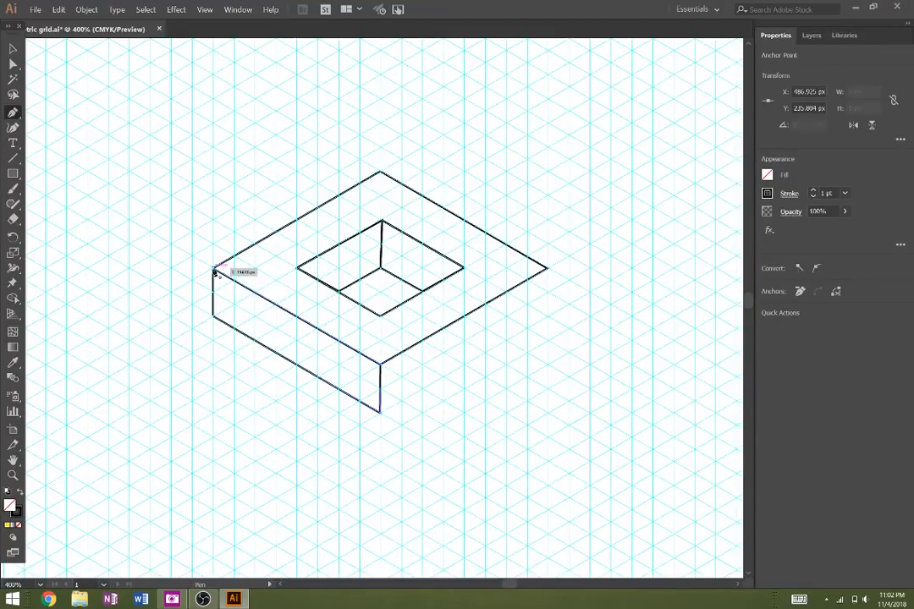
left_click(213, 269)
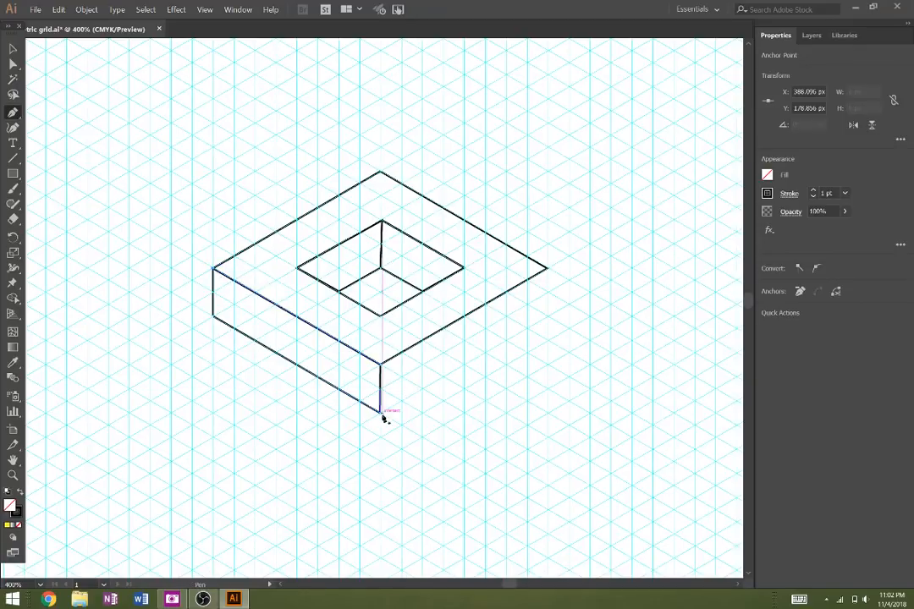
Step: Draw the block's right side face as a closed shape two grid units high beneath the outer rhombus's lower-right edge, and switch to the Selection tool
left_click(547, 270)
left_click(547, 315)
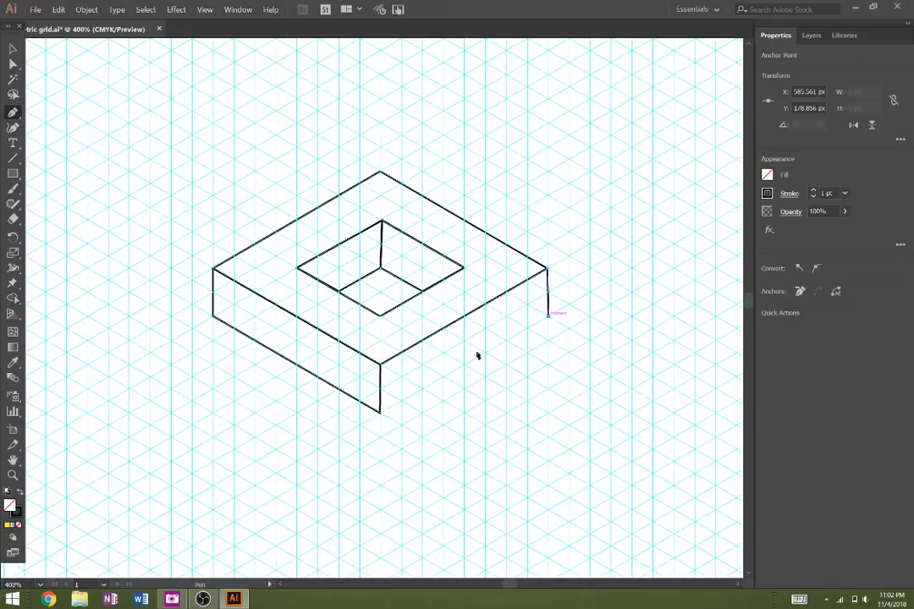
left_click(380, 412)
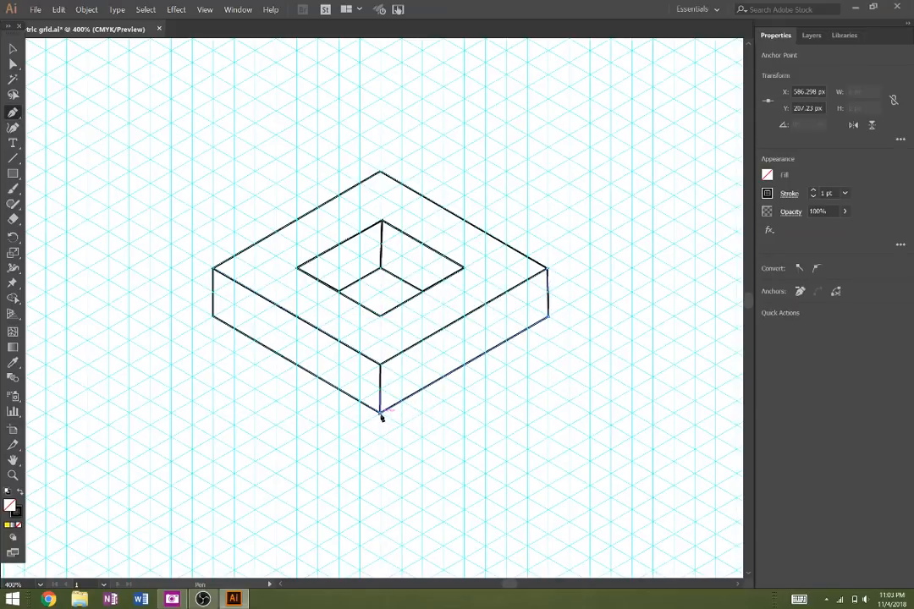
left_click(380, 363)
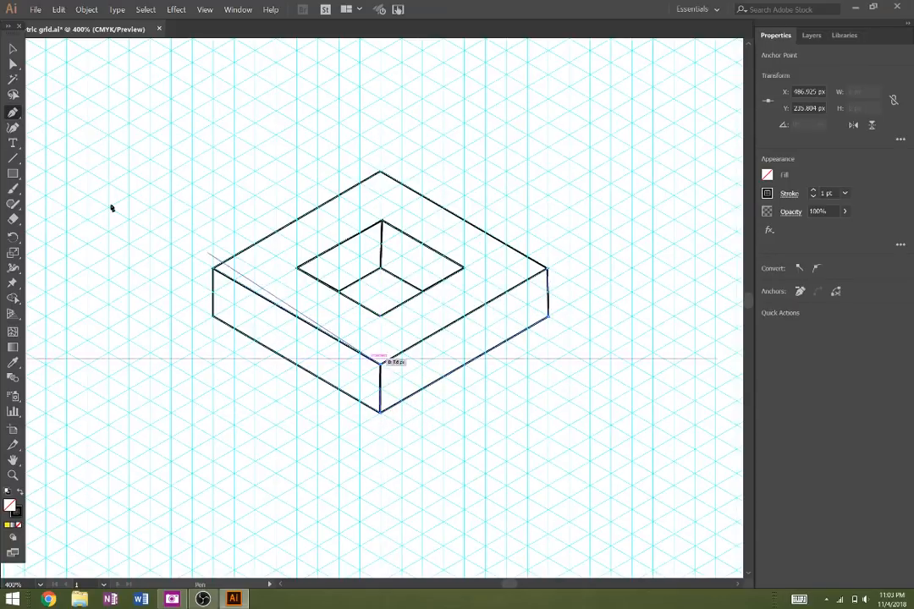
left_click(547, 270)
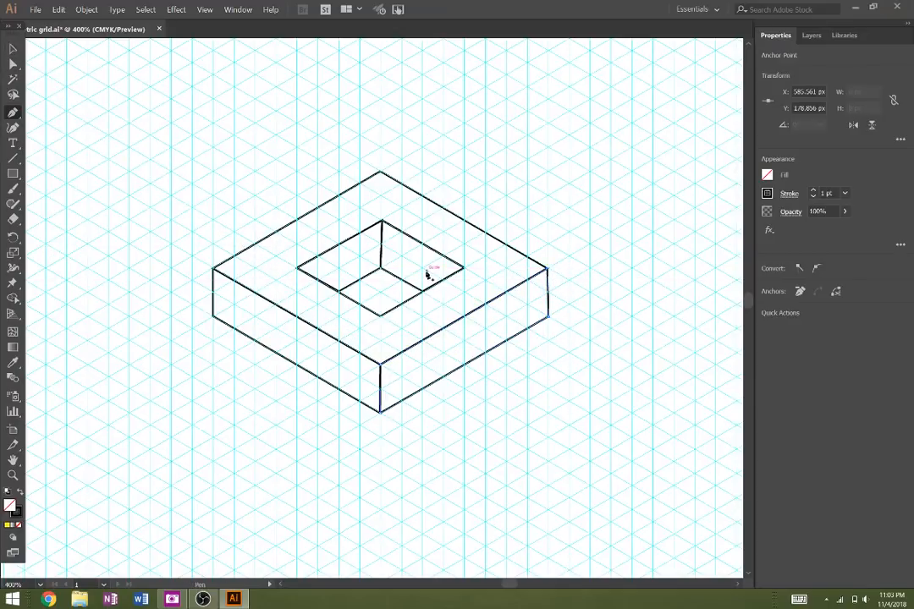
left_click(13, 48)
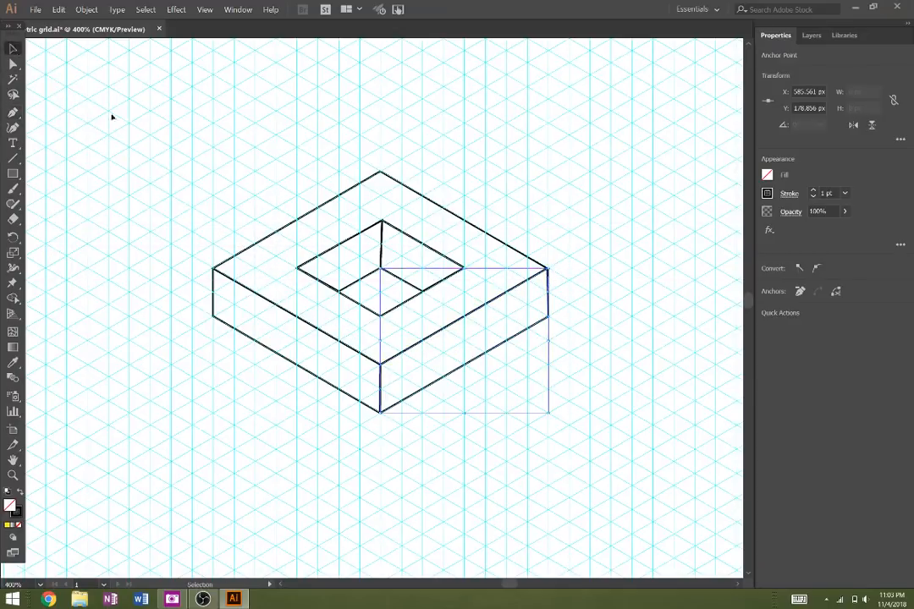
Step: Fill the block's outer top rhombus with the light blue swatch
left_click(365, 453)
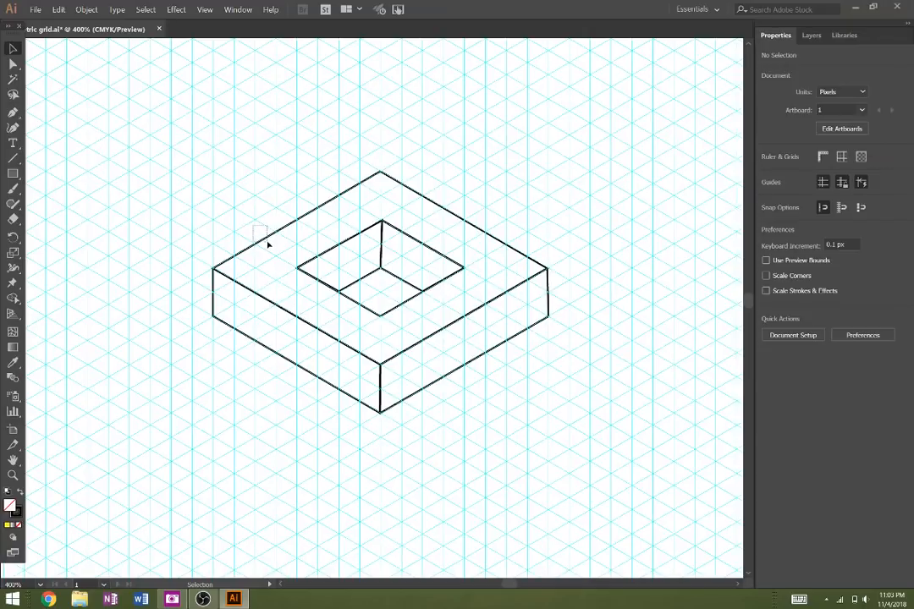
left_click_drag(270, 247, 270, 247)
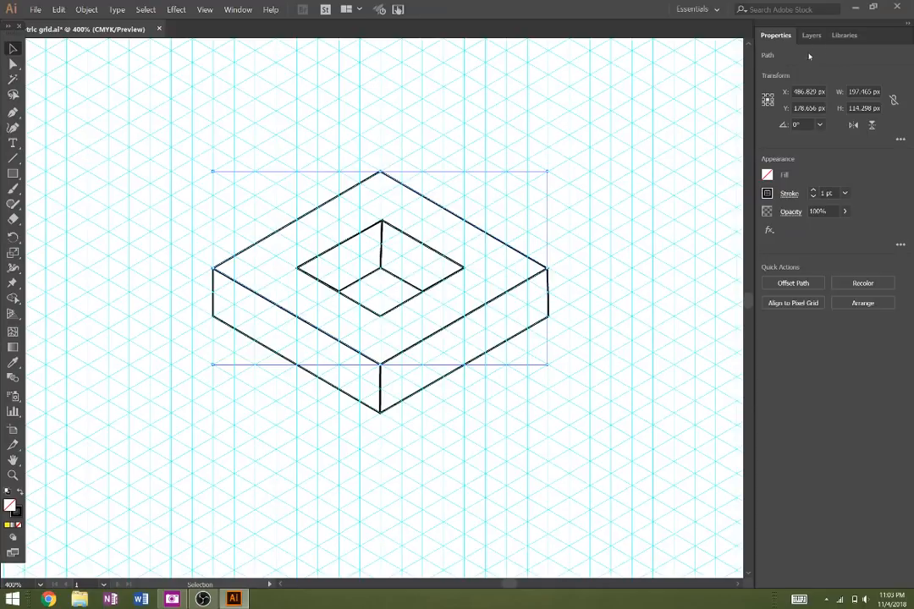
left_click(767, 174)
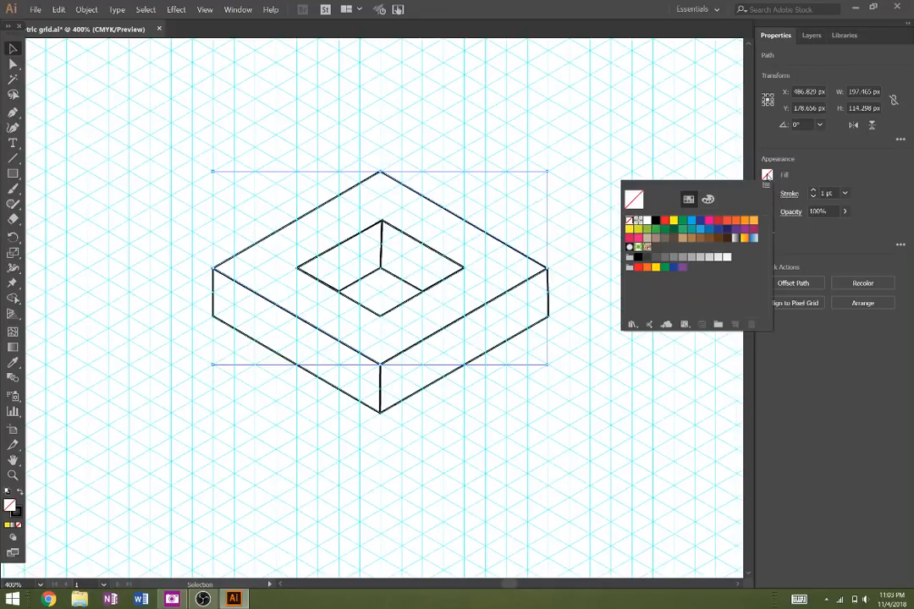
left_click(699, 230)
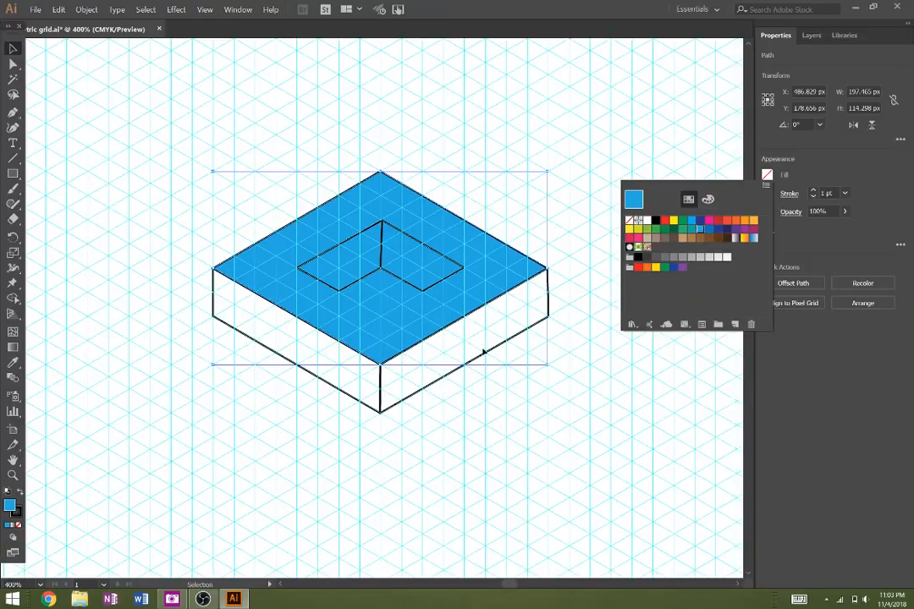
Step: Send the light blue top face backward one level in the stacking order and deselect it
right_click(442, 311)
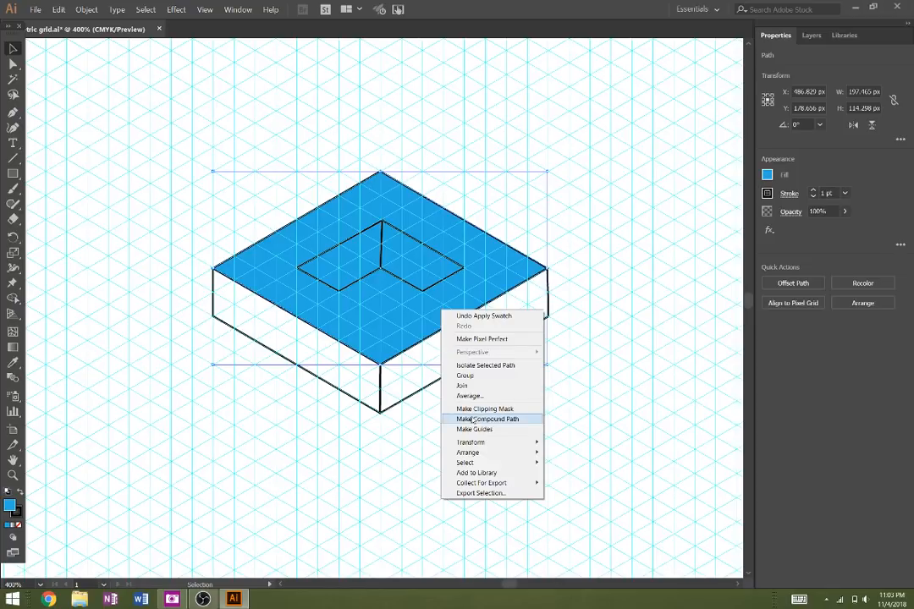
mouse_move(476, 443)
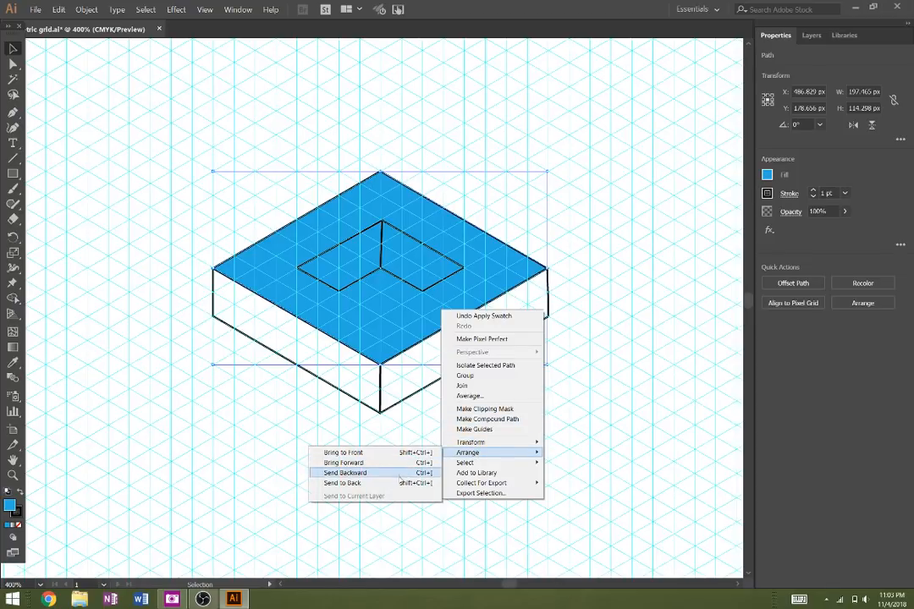
left_click(396, 477)
left_click(473, 424)
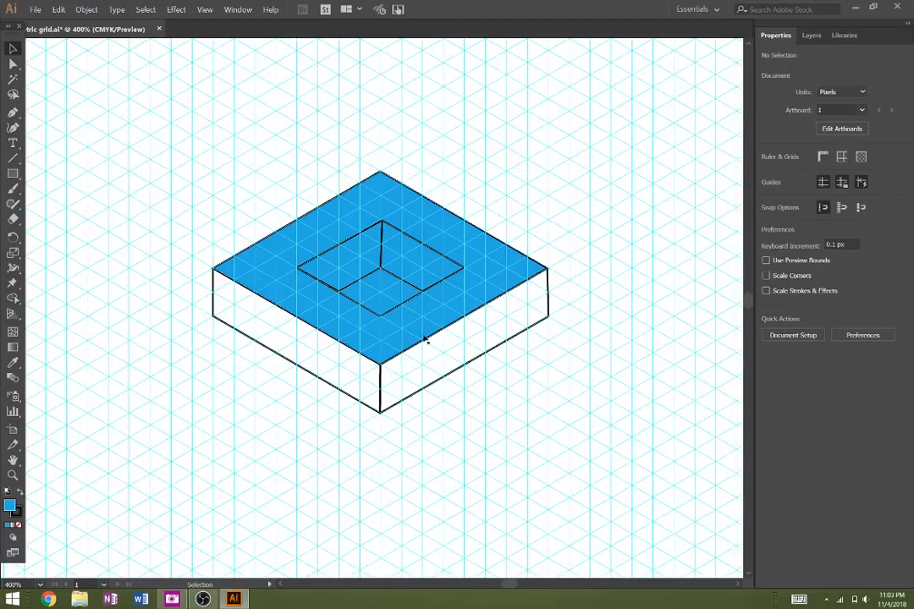
Step: Copy the inner rhombus outline of the hole and paste the duplicate in place
left_click(398, 310)
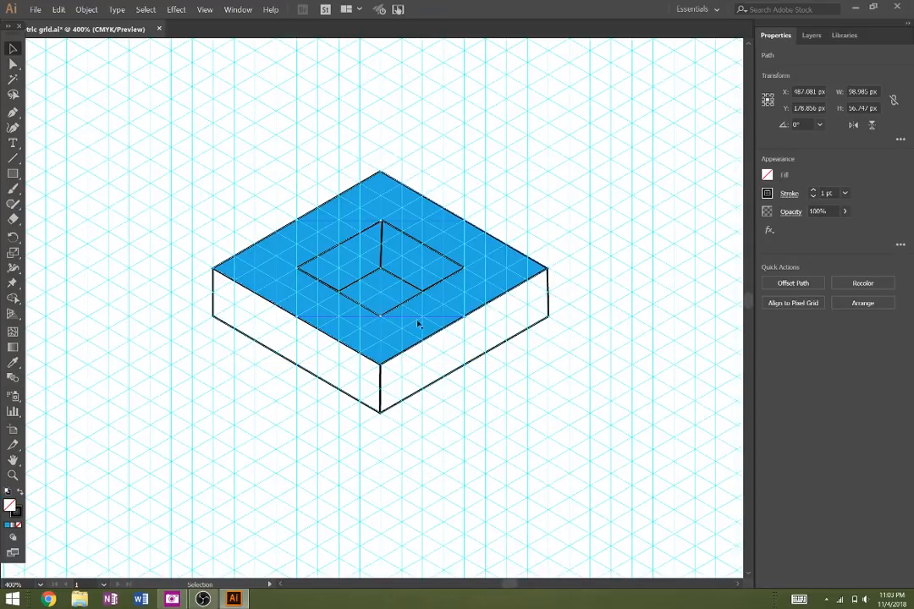
left_click(56, 11)
left_click(62, 53)
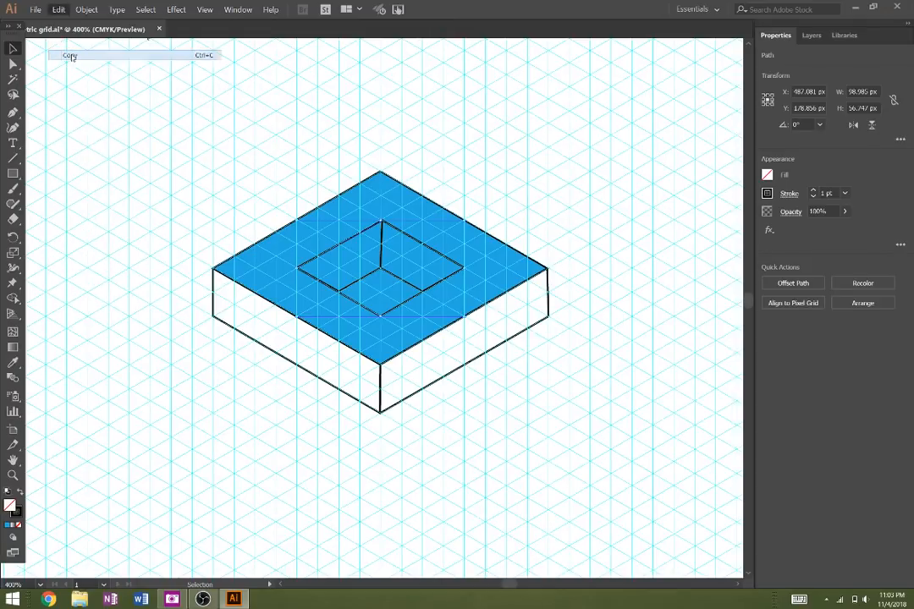
left_click(58, 10)
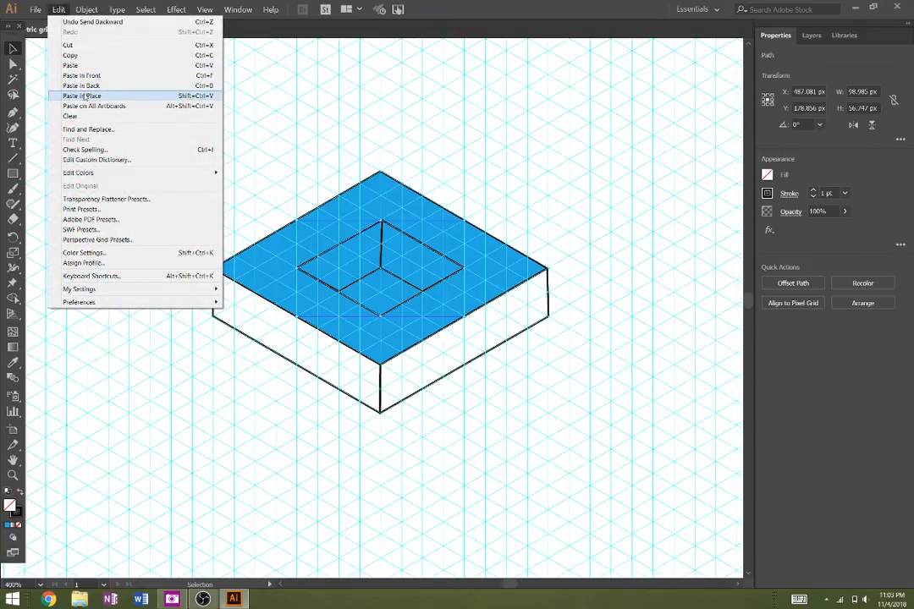
left_click(85, 96)
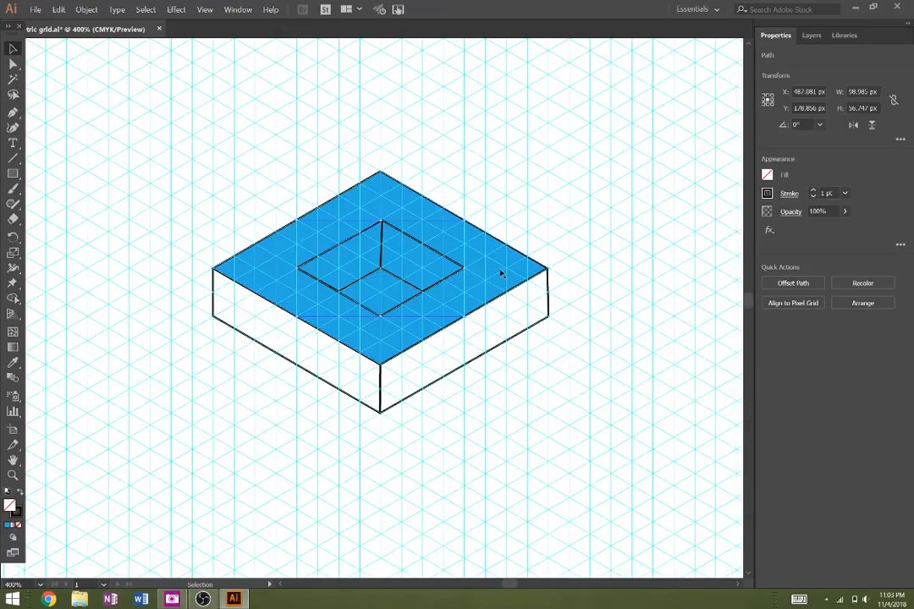
Step: Cut the inner rhombus out of the light blue top face with the Shape Builder tool, and return to the Selection tool
left_click(500, 273, "shift")
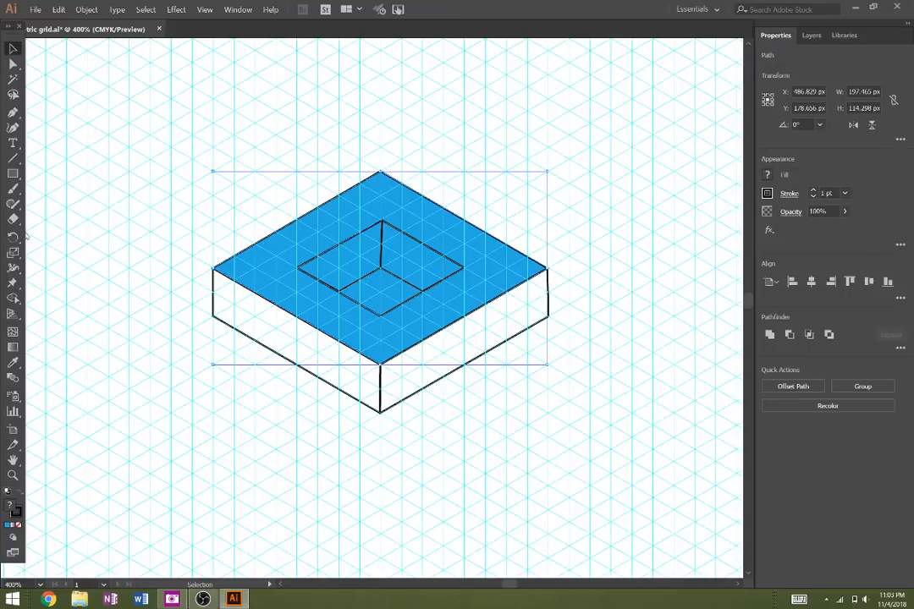
left_click(13, 299)
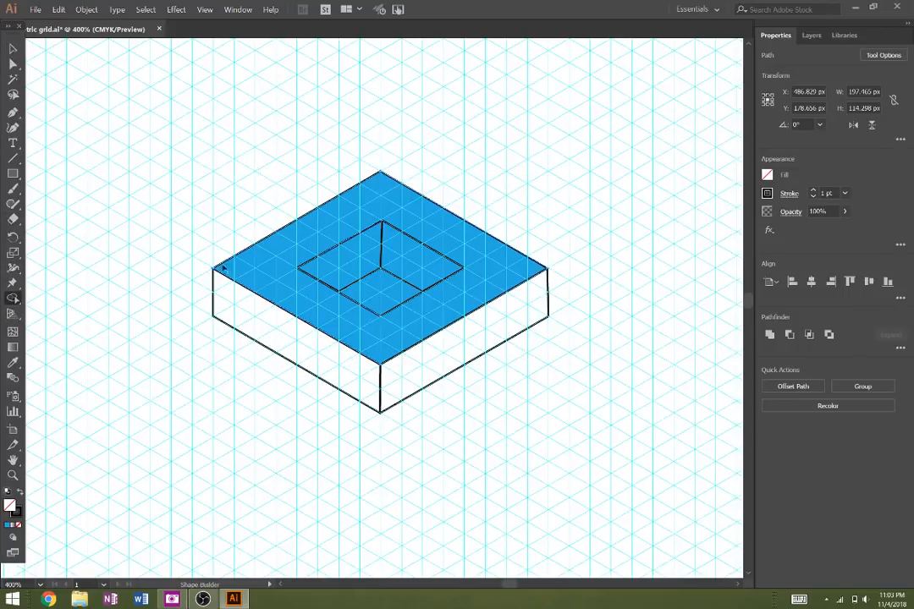
left_click(380, 290, "alt")
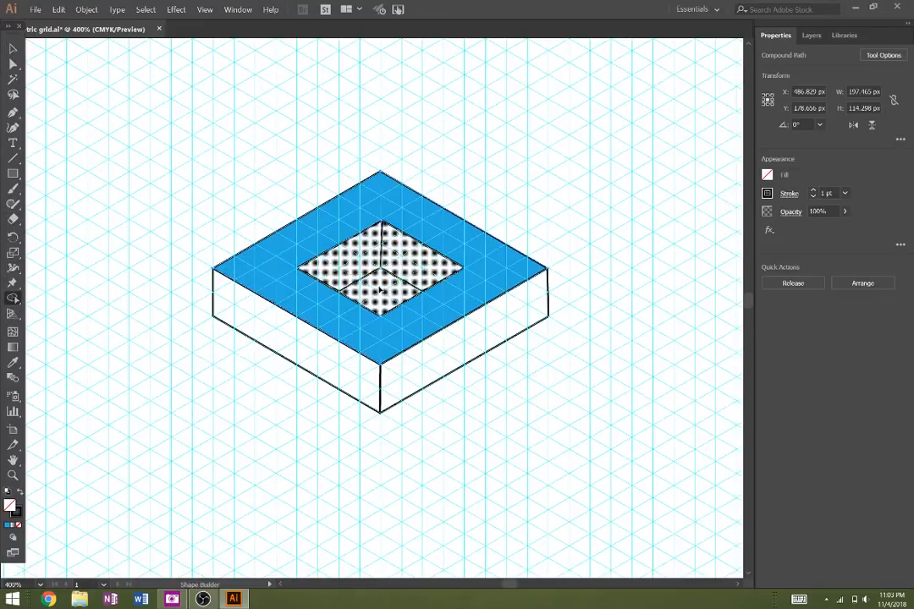
left_click(13, 49)
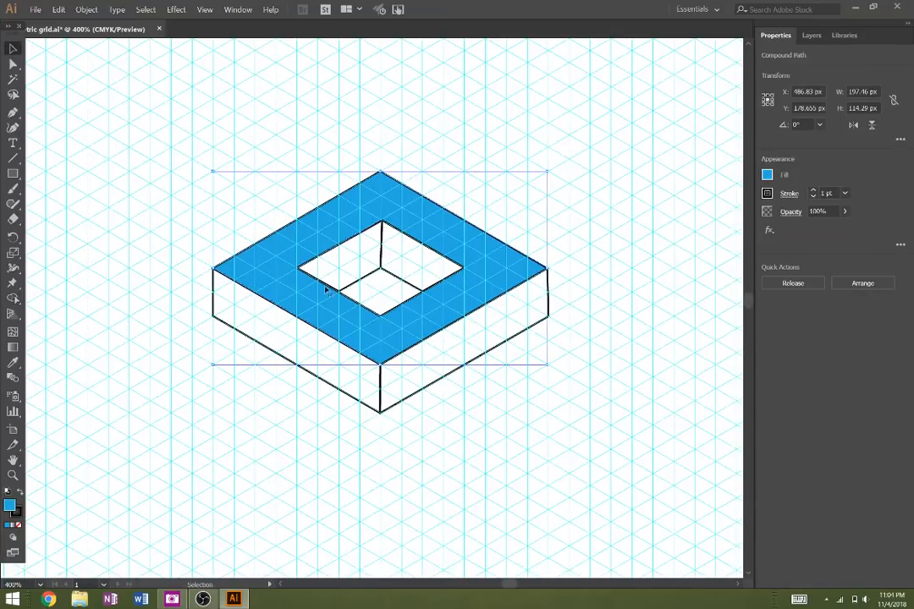
Step: Fill the hole's left inner wall and the block's right side face with the dark blue swatch
left_click(358, 271)
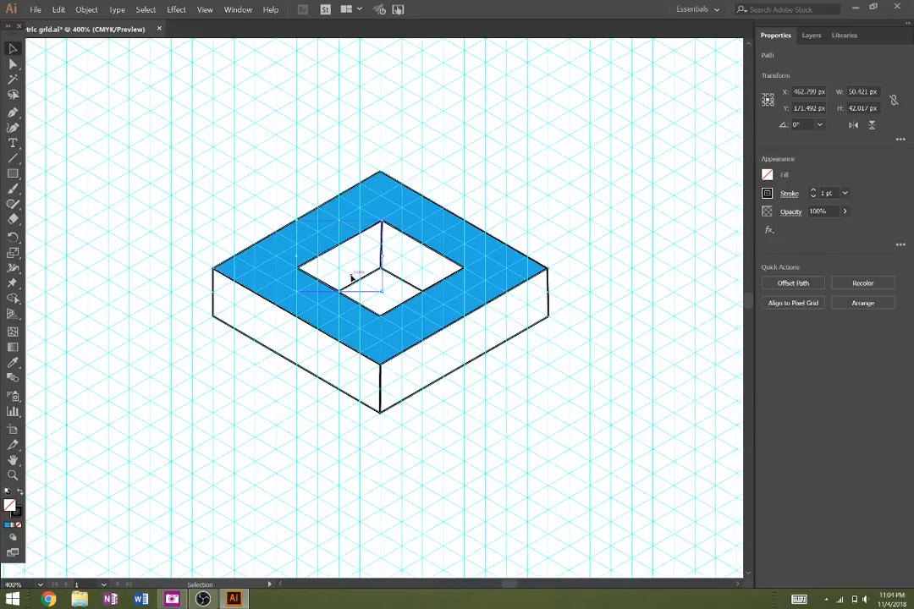
left_click(767, 176)
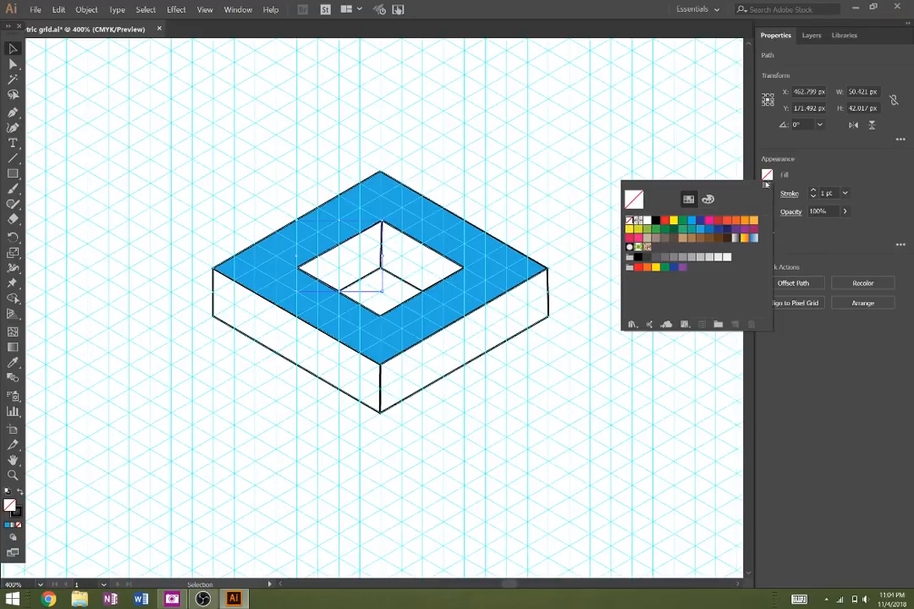
left_click(719, 229)
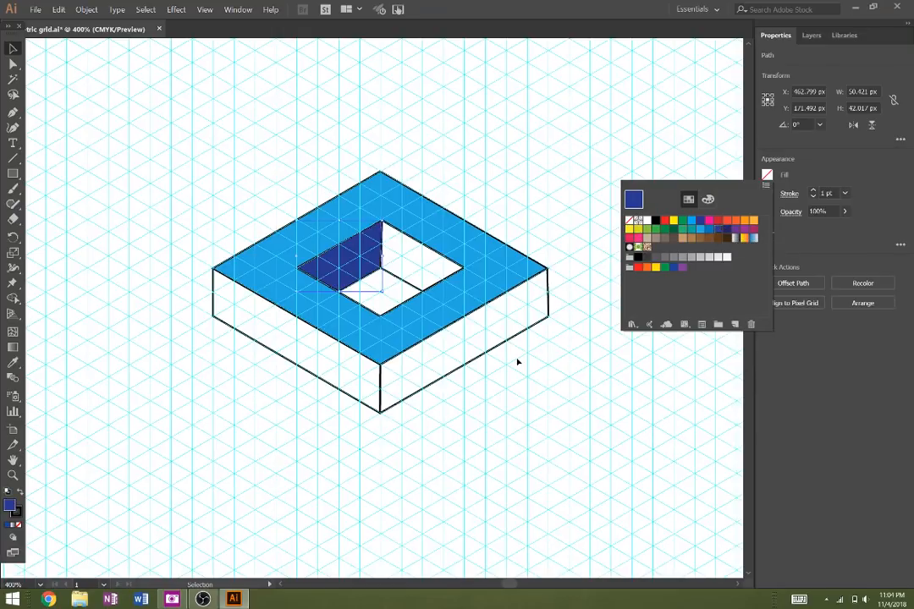
left_click(482, 352)
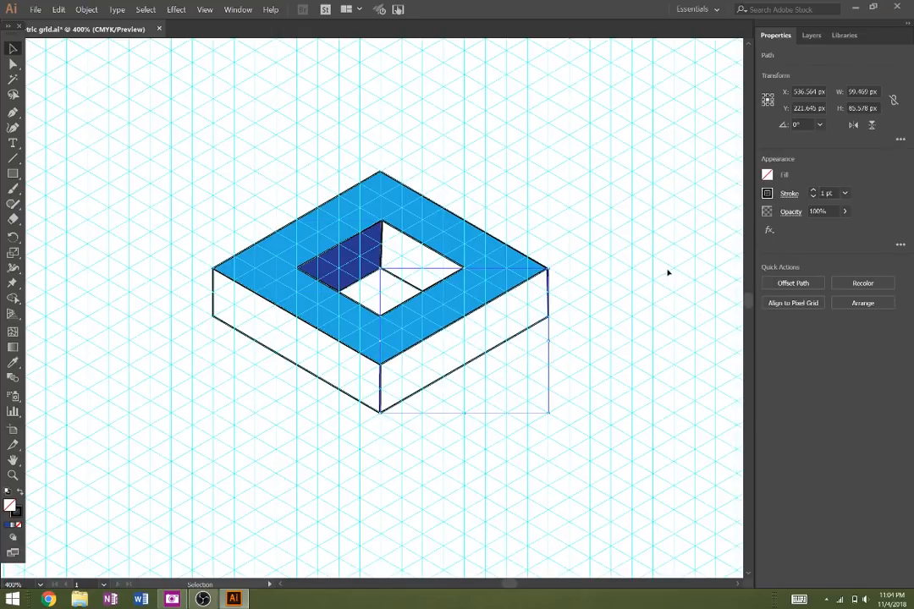
left_click(766, 175)
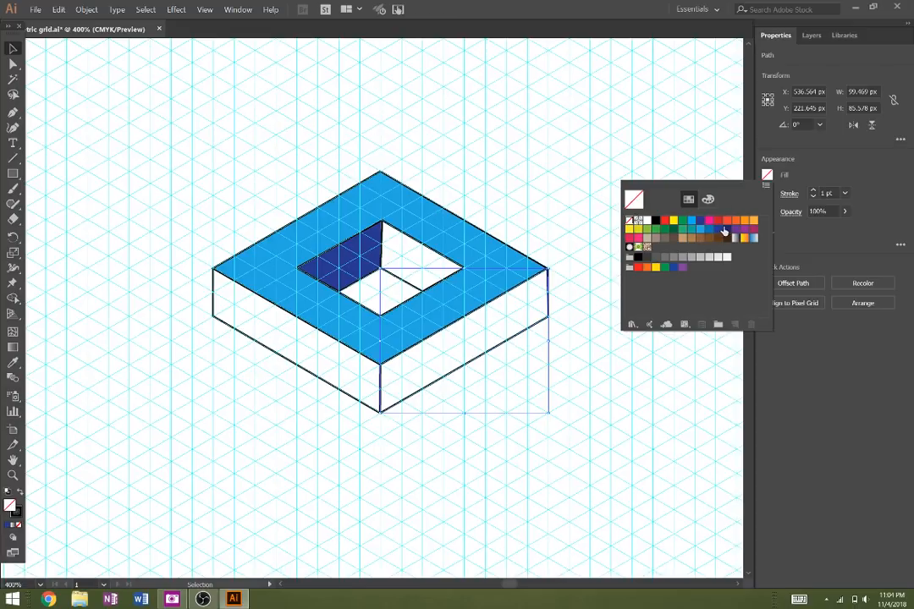
left_click(723, 229)
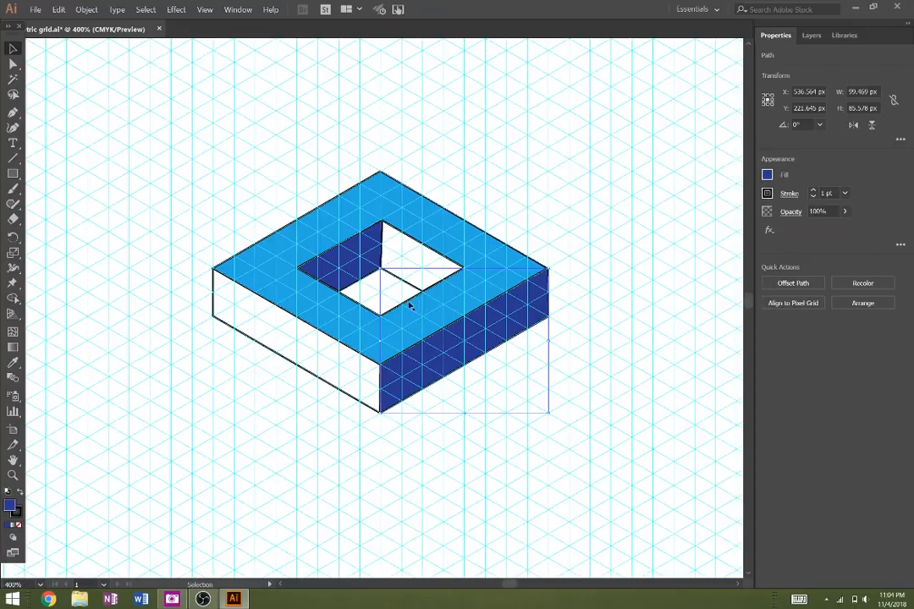
Step: Fill the hole's right inner wall and the block's left side face with the medium blue swatch
left_click(408, 271)
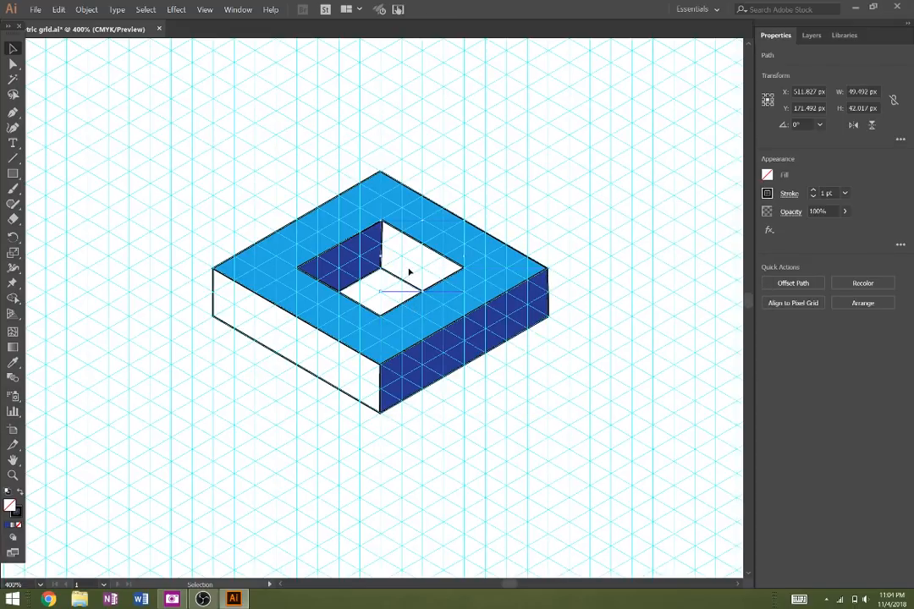
left_click(766, 175)
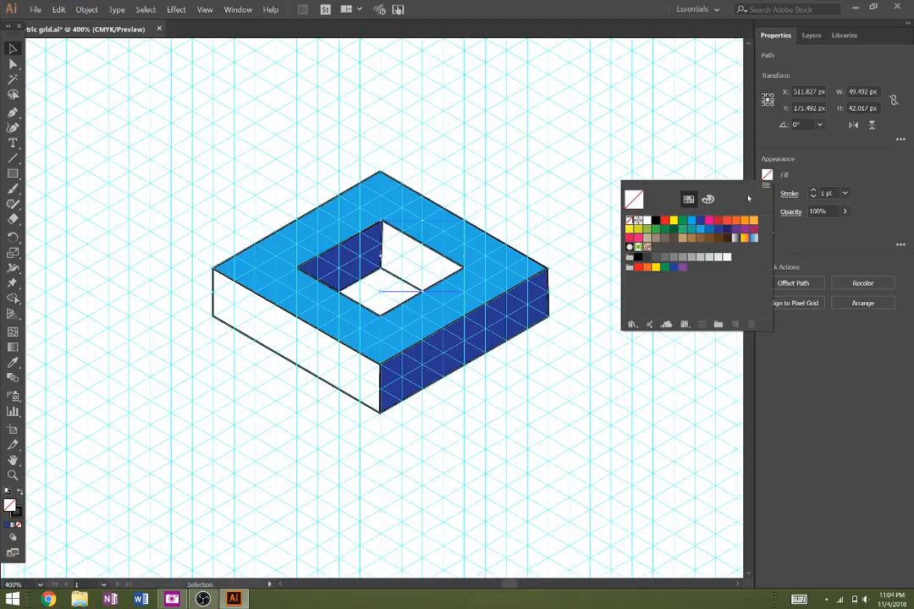
left_click(715, 236)
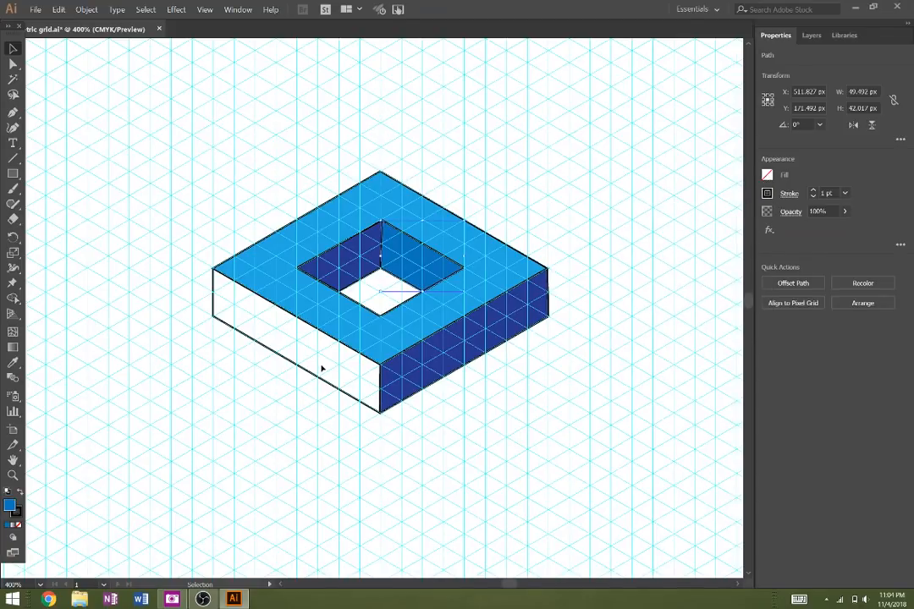
left_click(770, 177)
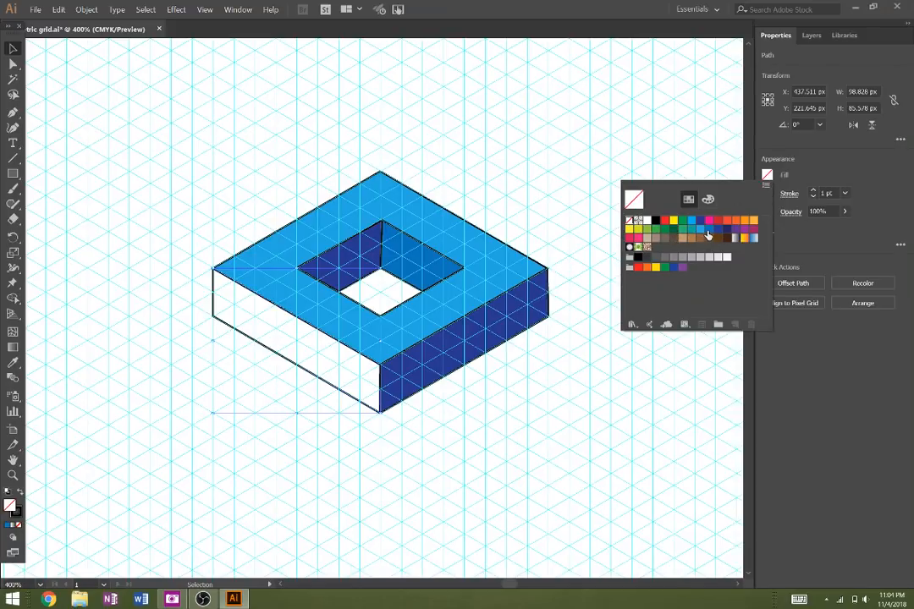
left_click(708, 235)
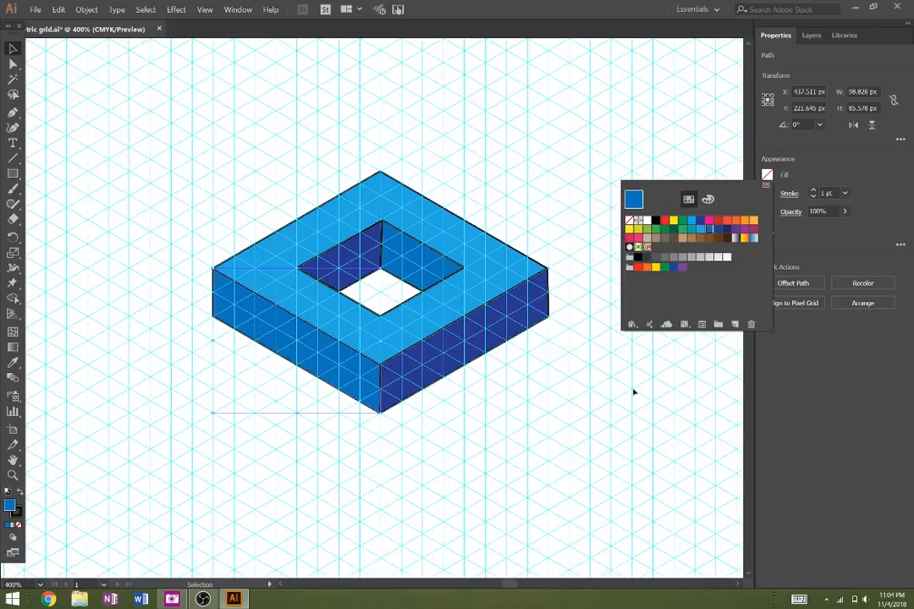
Step: Hide the isometric grid on Layer 1 and deselect the block's left side face
left_click(803, 35)
left_click(766, 95)
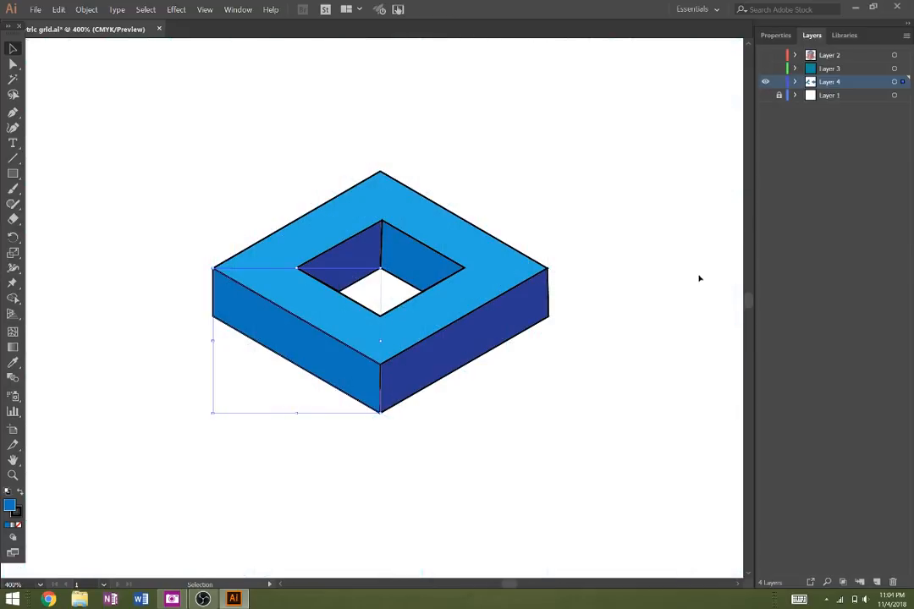
left_click(641, 415)
Step: Select all the block's faces, set their stroke to None, and deselect them
left_click_drag(646, 462, 137, 112)
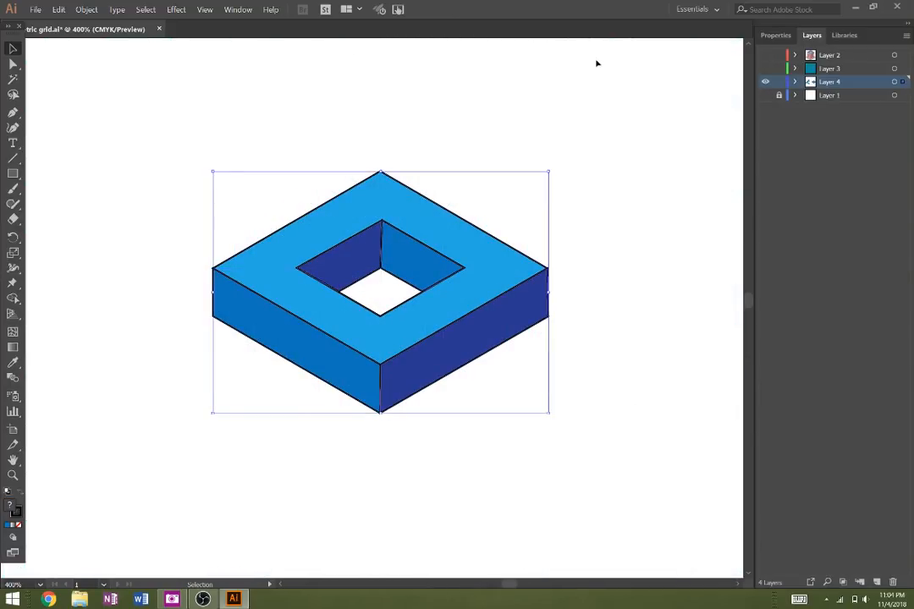
left_click(775, 35)
left_click(767, 194)
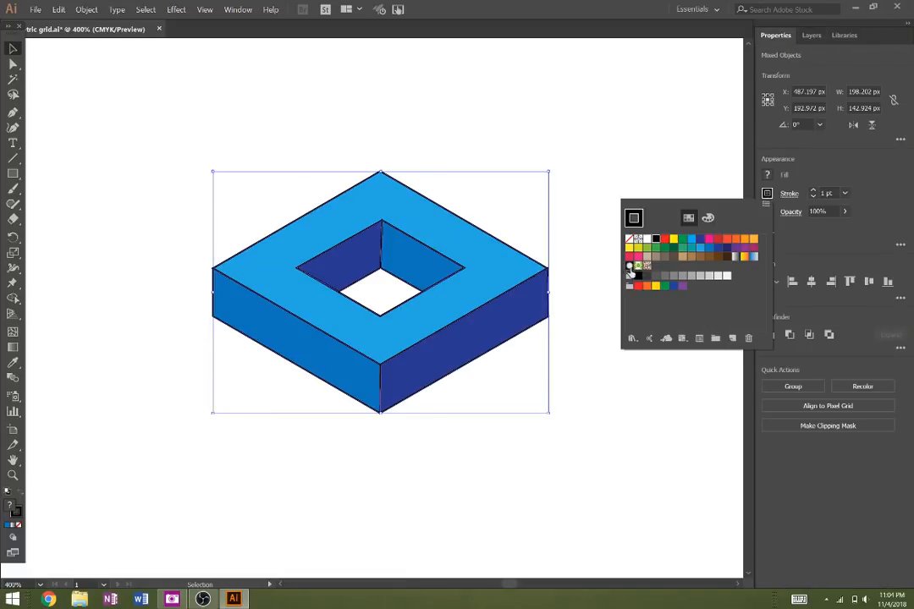
left_click(630, 240)
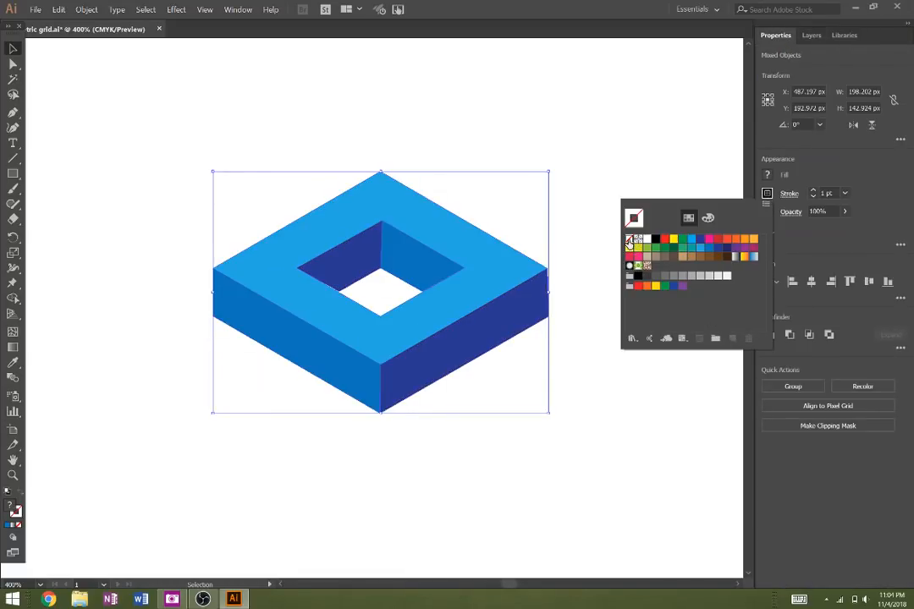
left_click(585, 411)
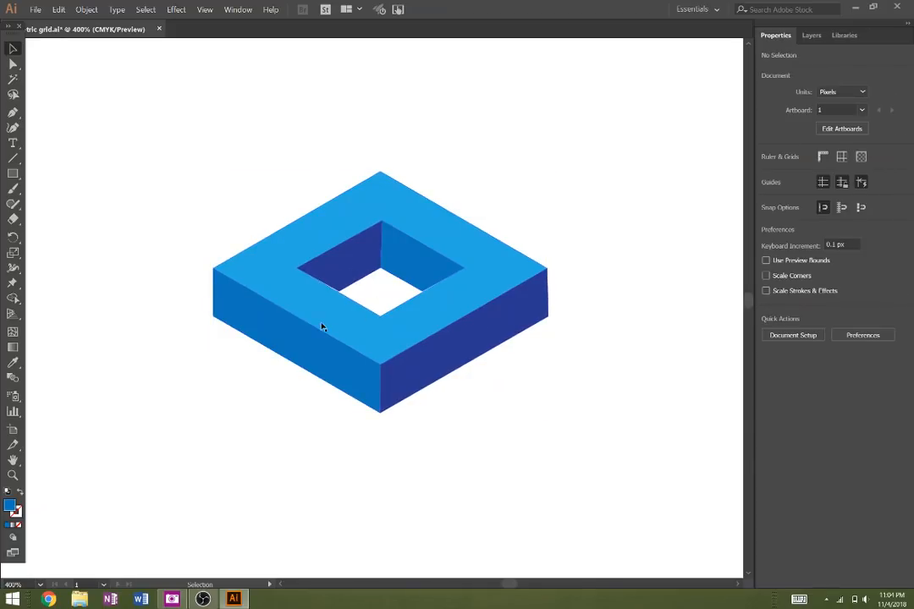
Step: Move the lower corner anchor of the hole's left inner wall onto the top face's edge to close the white gap
key("z")
left_click(342, 288)
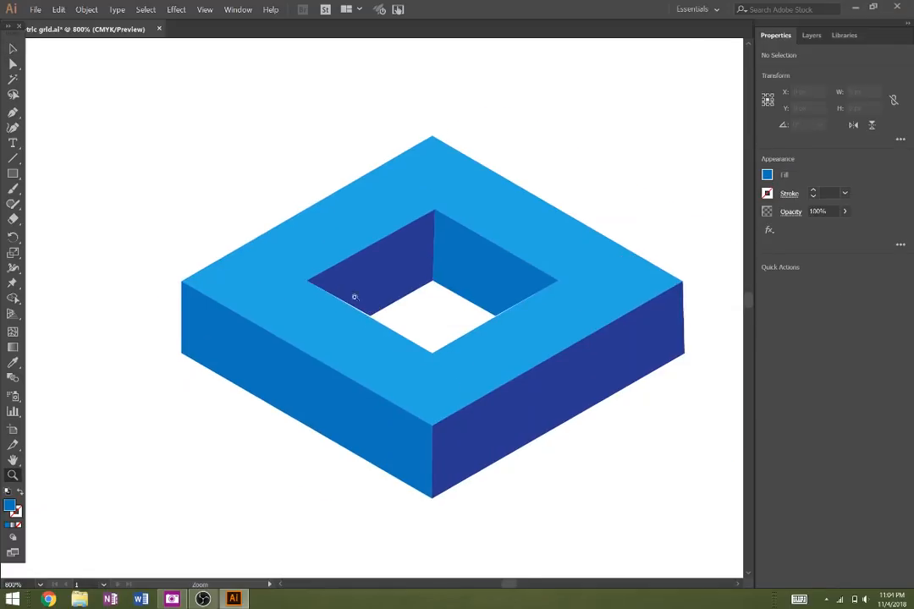
left_click(417, 341)
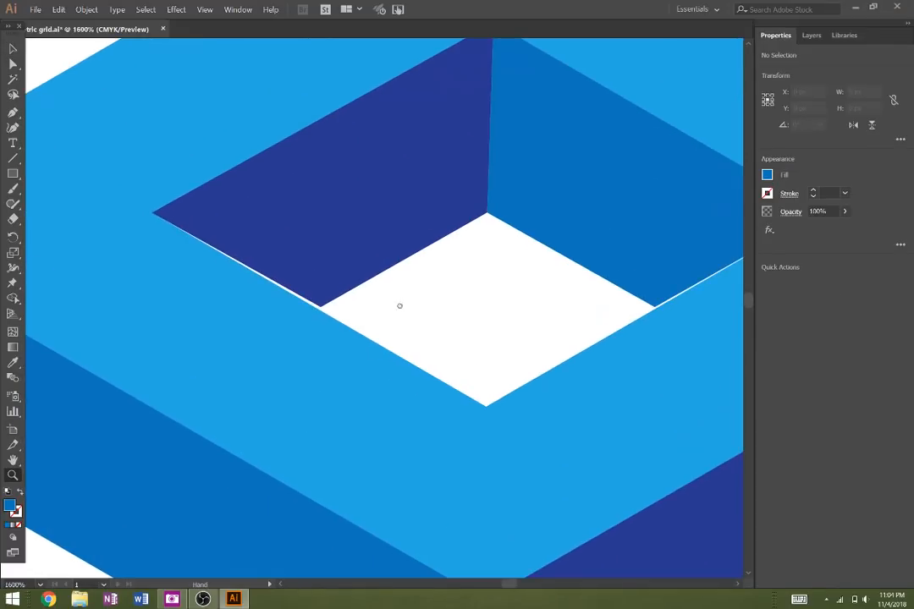
left_click_drag(397, 306, 382, 391)
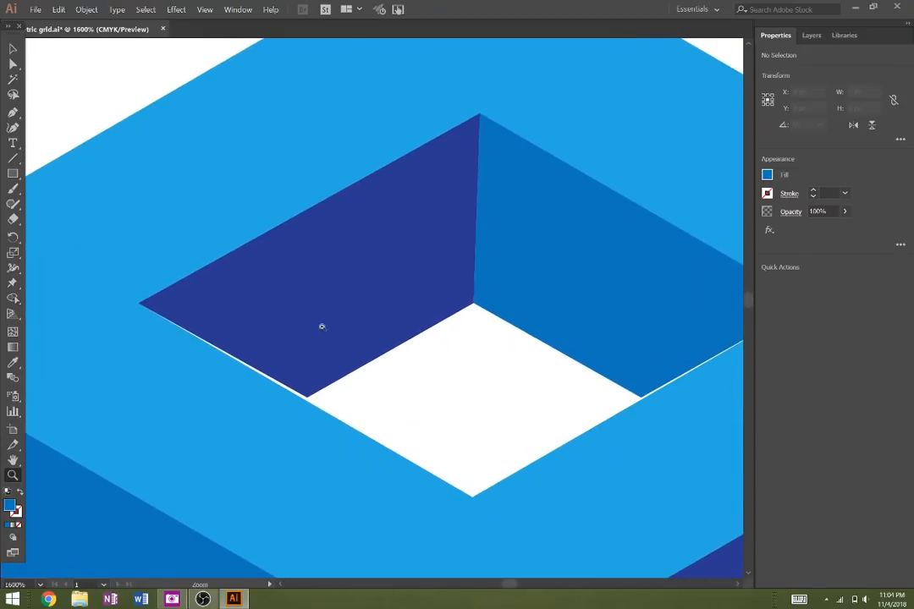
key("a")
left_click(312, 381)
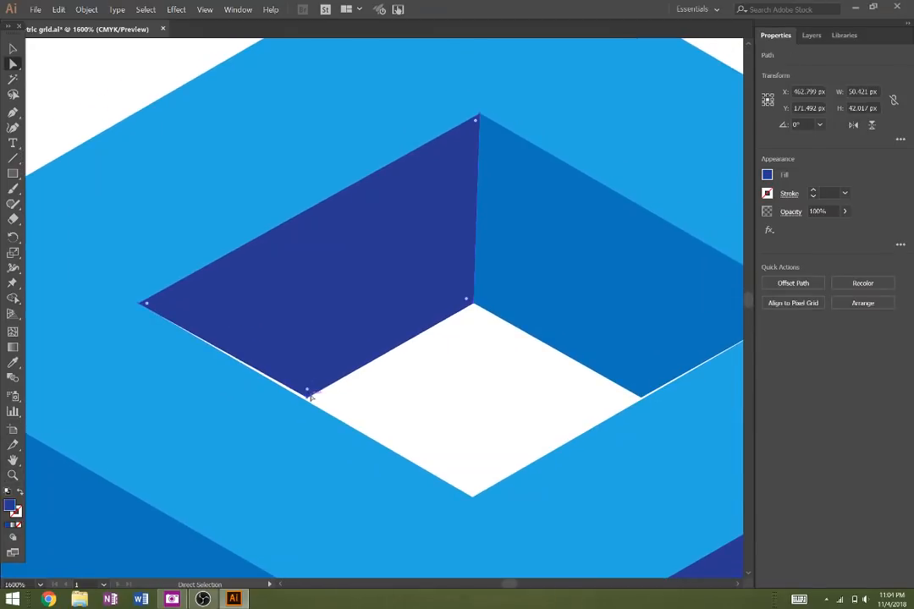
left_click(308, 398)
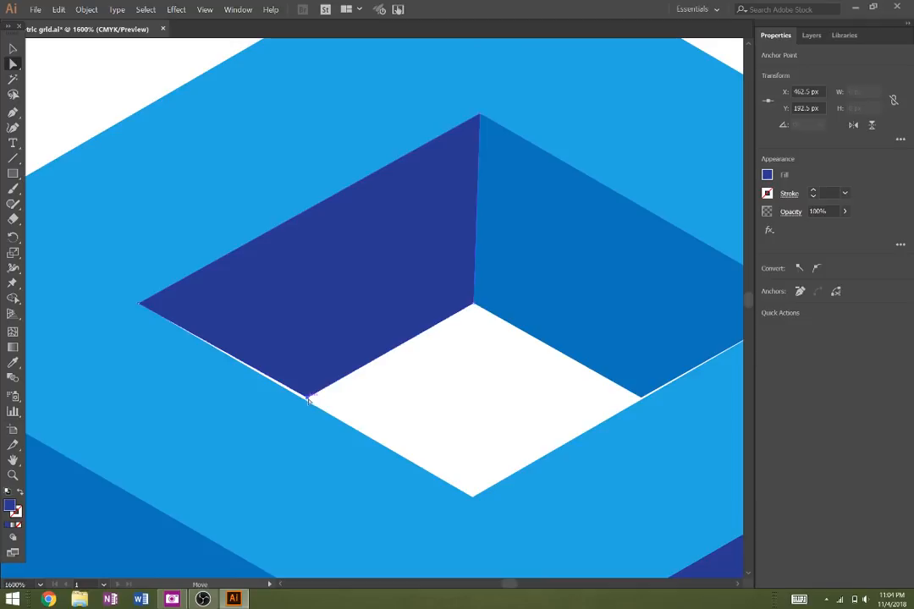
left_click_drag(308, 399, 303, 391)
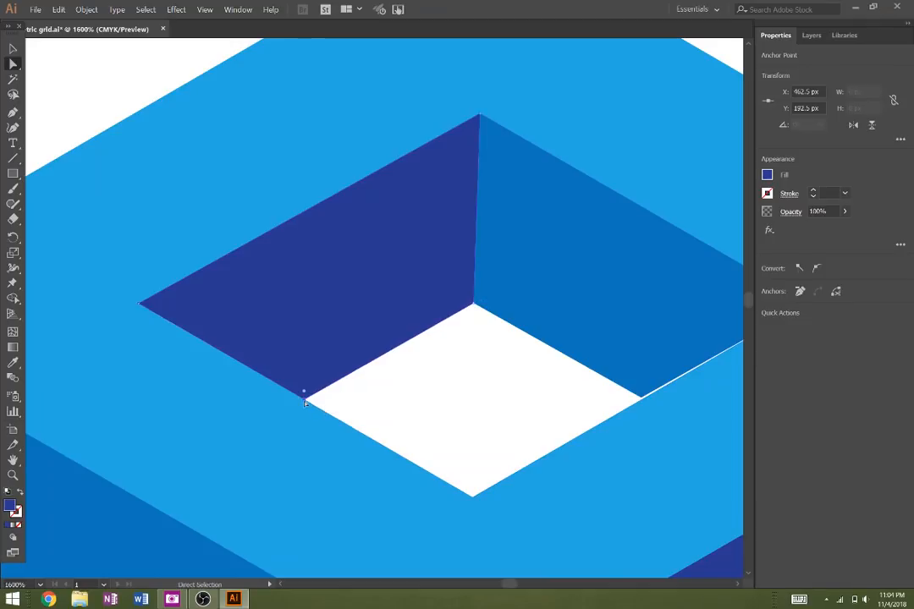
Step: Move the lower corner anchor of the hole's right inner wall onto the top face's edge to close the white gap
left_click(663, 358)
left_click(641, 399)
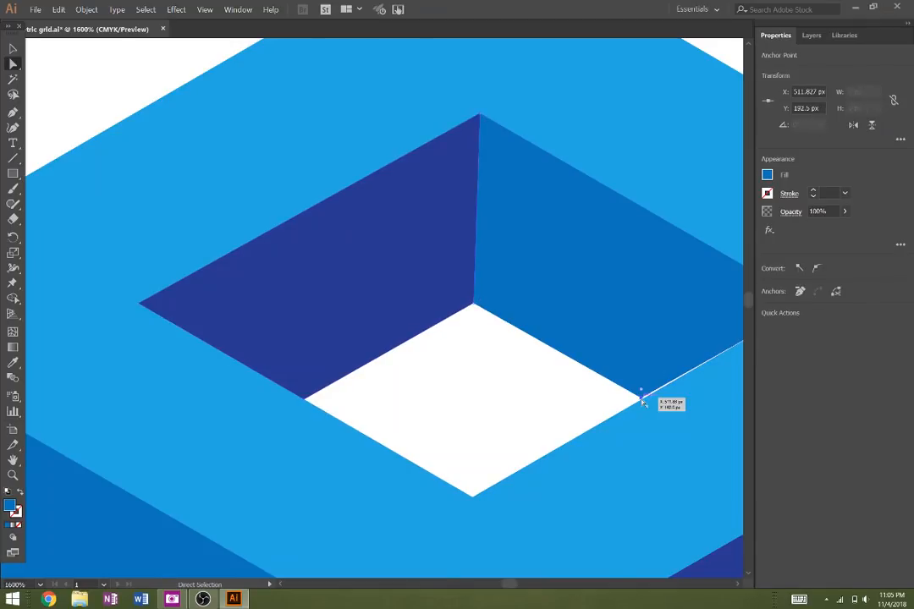
left_click_drag(641, 399, 643, 402)
key("z")
left_click(650, 399)
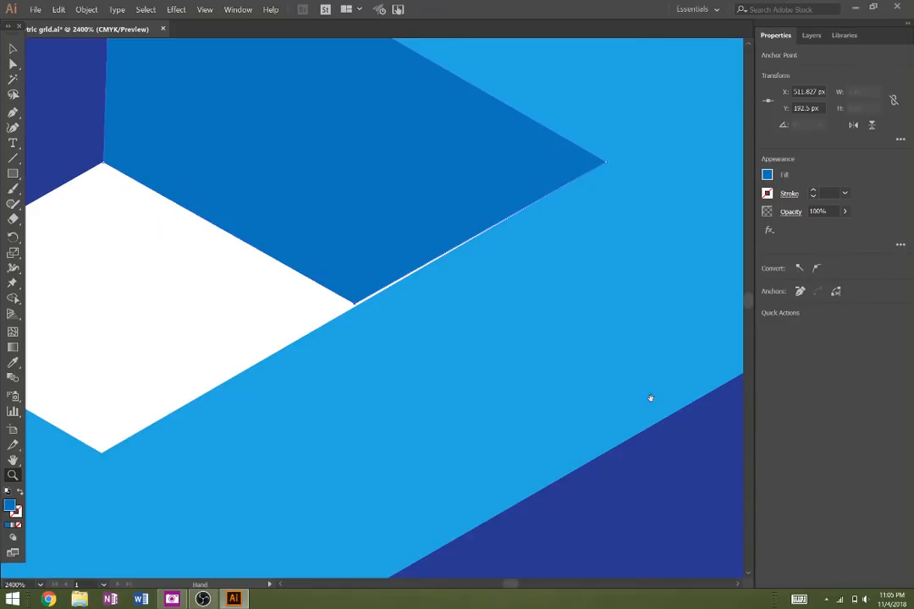
key("space")
left_click_drag(710, 461, 676, 455)
left_click_drag(565, 350, 636, 422)
left_click(461, 268)
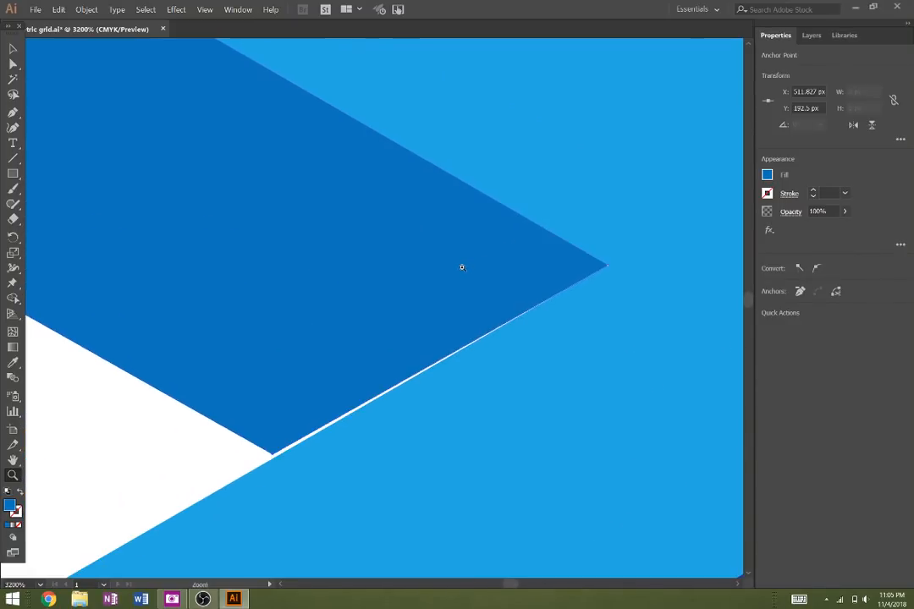
key("a")
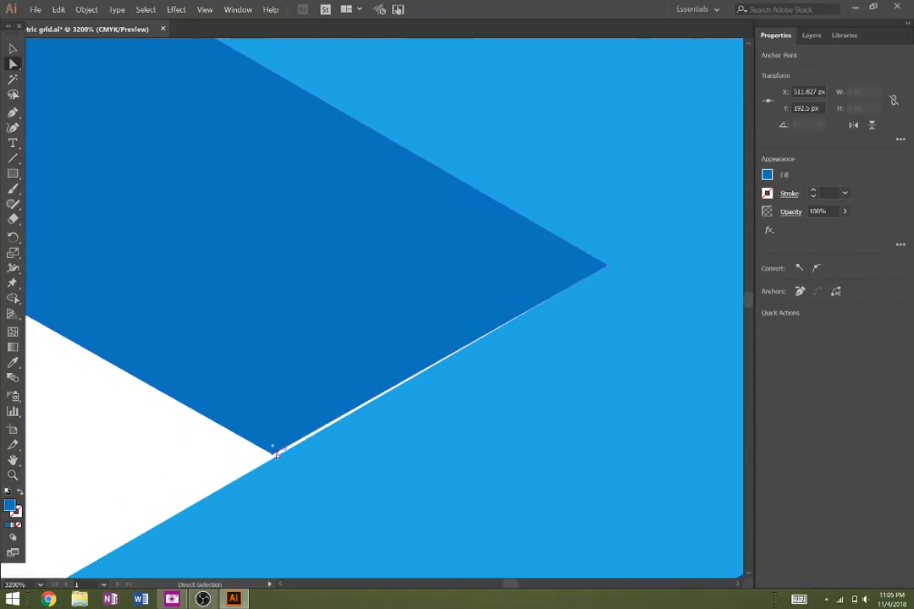
left_click_drag(277, 454, 278, 460)
Step: Try to place a copy of the tall vertical bar over the block with the square hole
key("z")
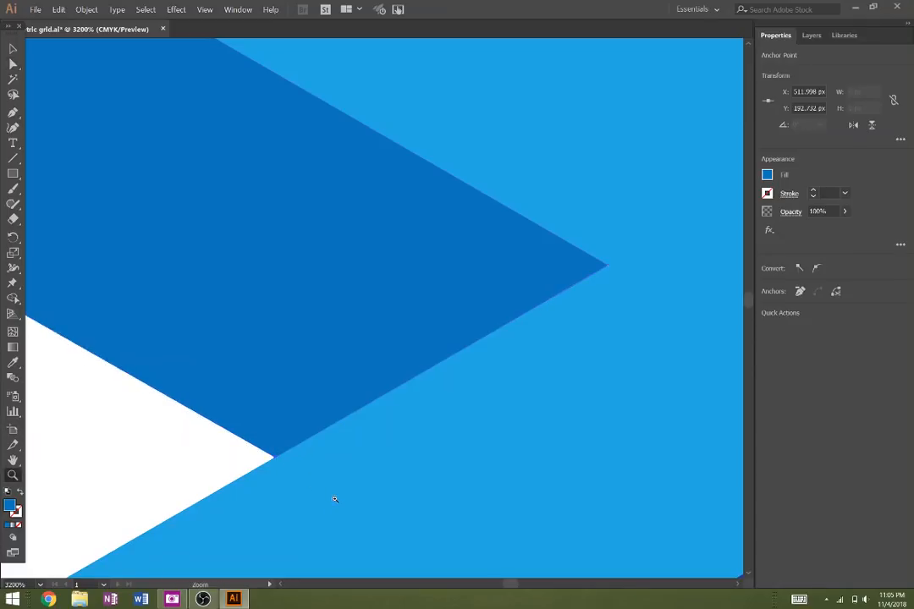
left_click(334, 499, "alt")
left_click(334, 499, "alt")
left_click(333, 495, "alt")
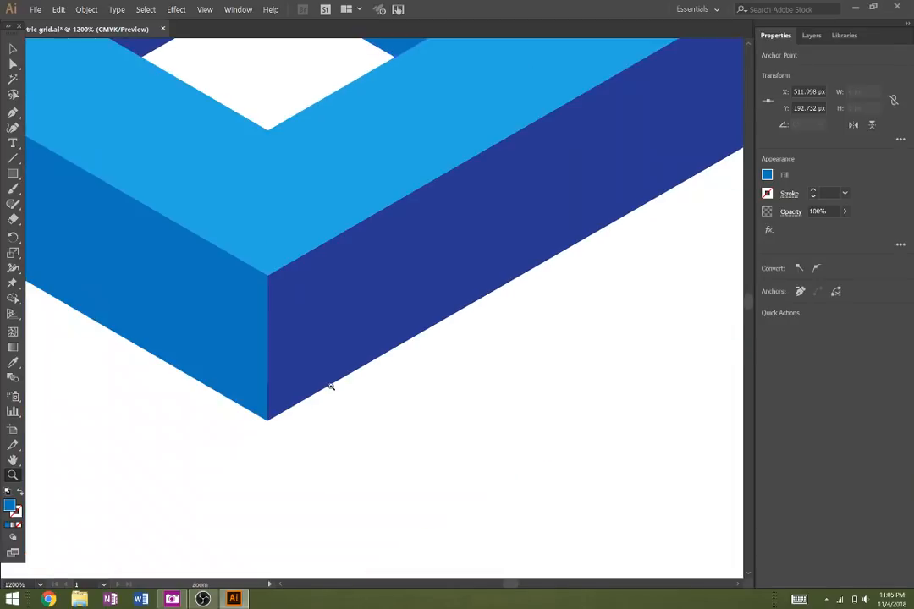
left_click(320, 380, "alt")
left_click(261, 321, "alt")
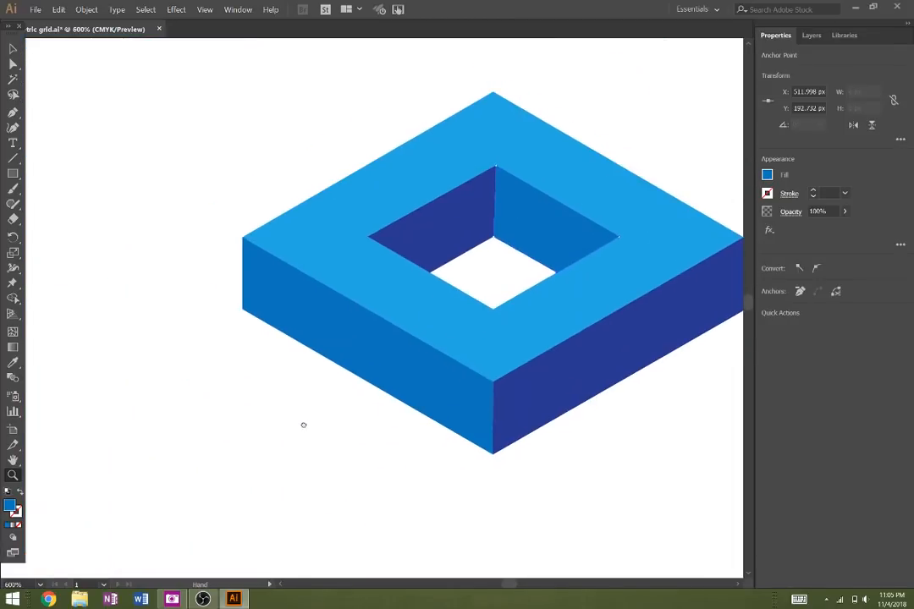
left_click(267, 395, "alt")
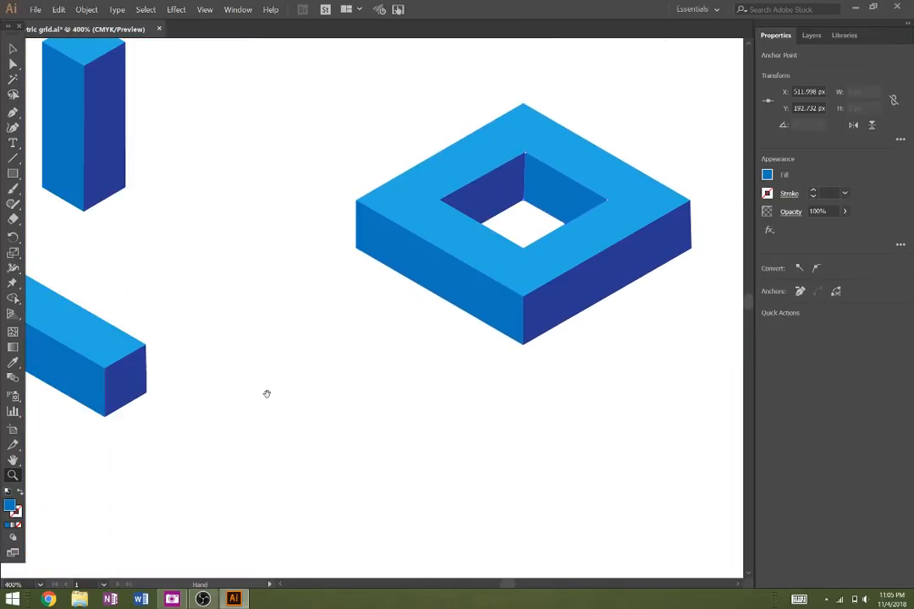
left_click(340, 428, "alt")
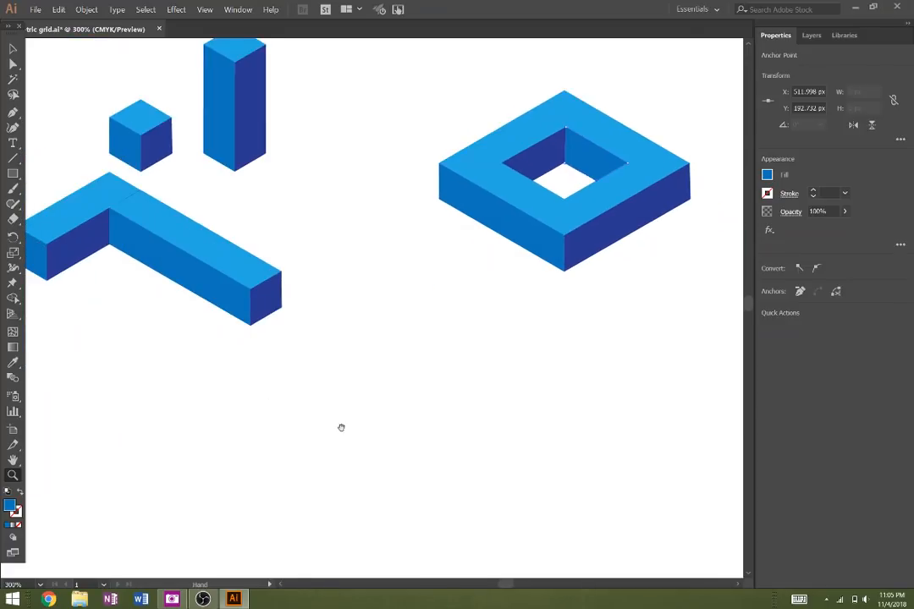
left_click_drag(341, 427, 273, 462)
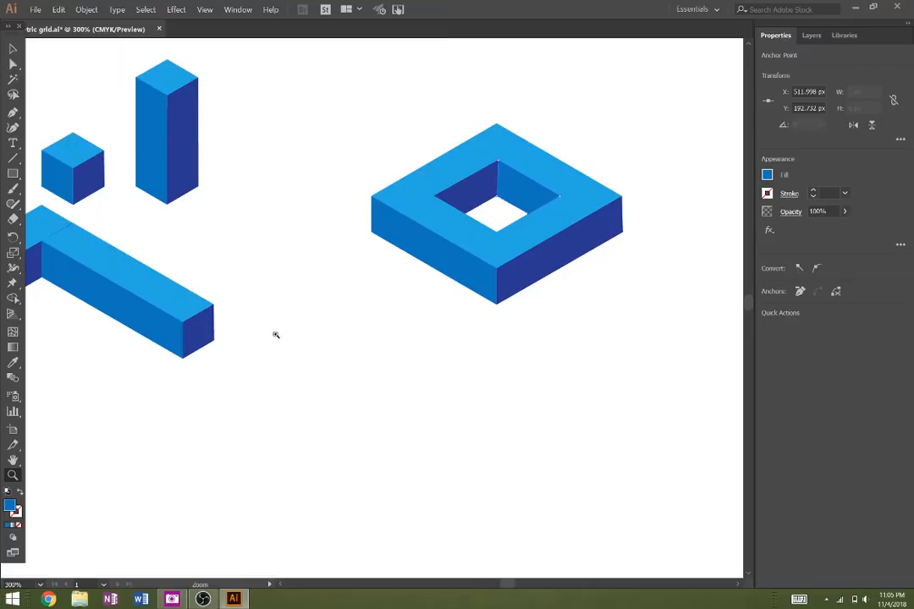
key("v")
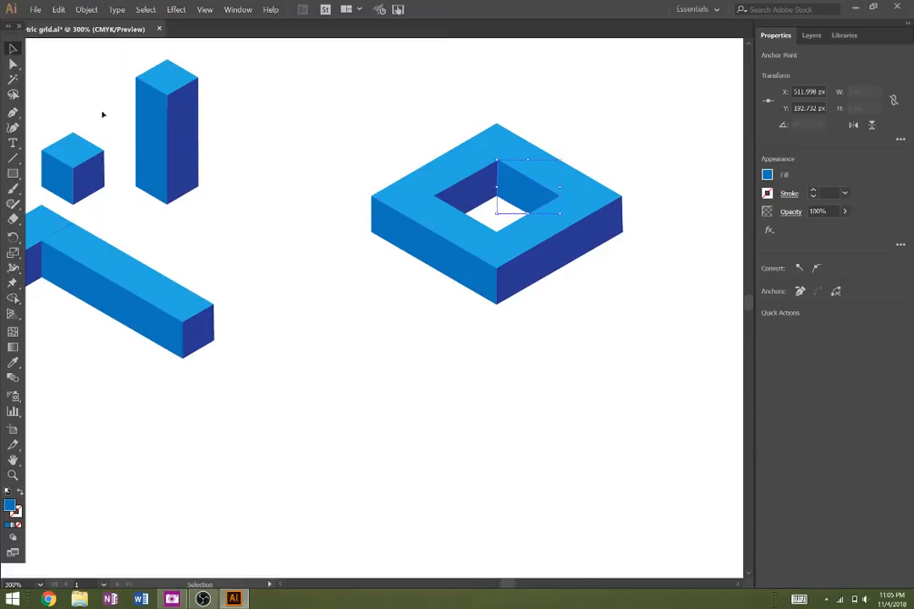
left_click_drag(233, 213, 100, 131)
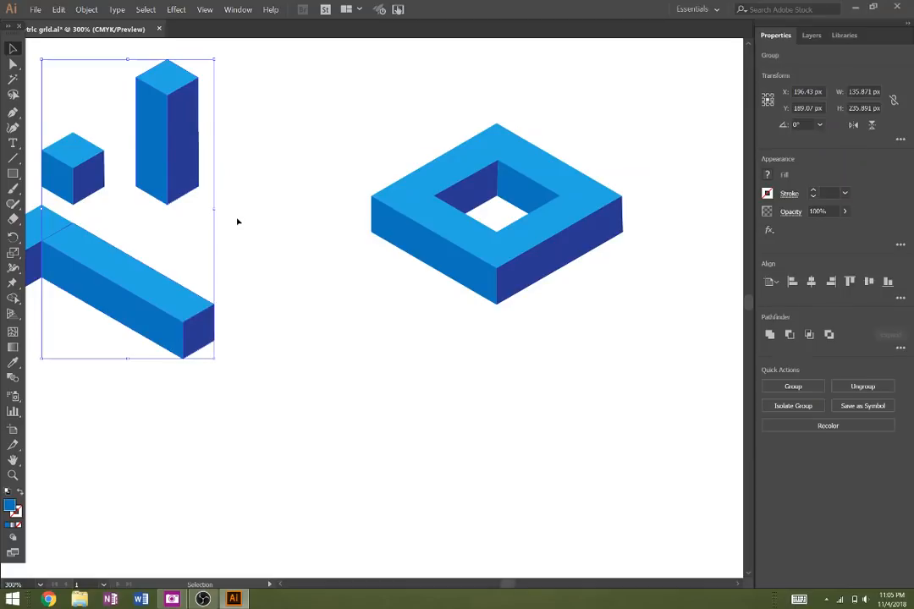
left_click_drag(236, 218, 483, 225)
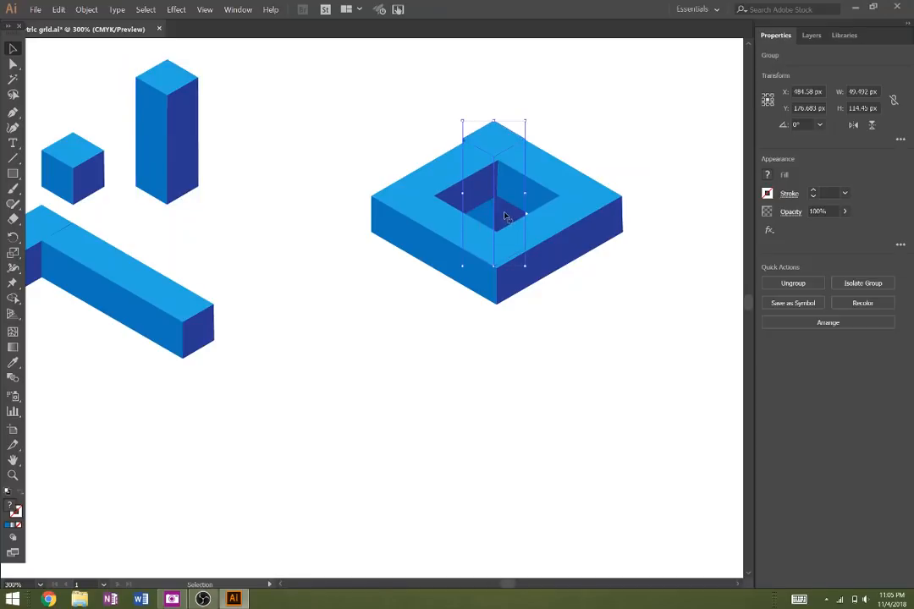
double_click(504, 217)
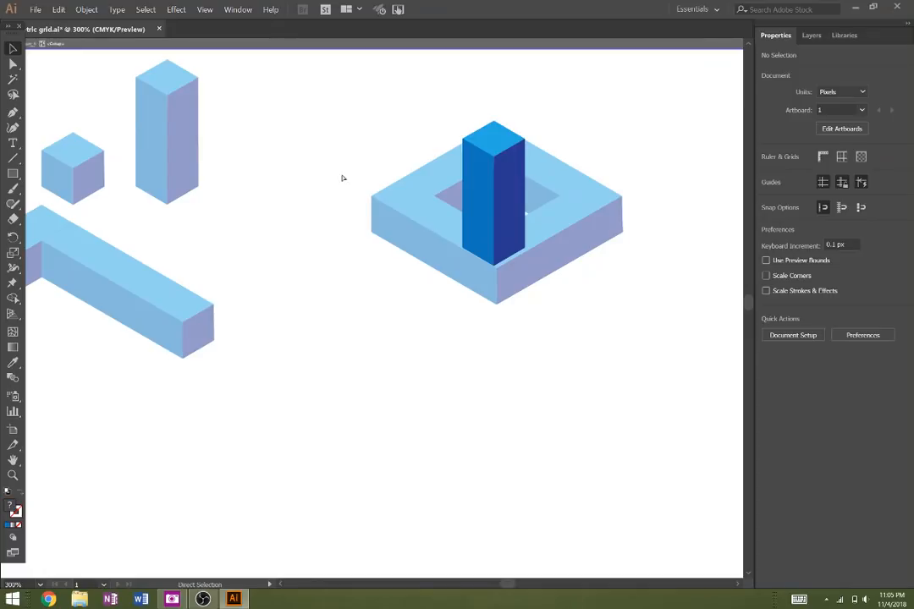
key("ctrl+z")
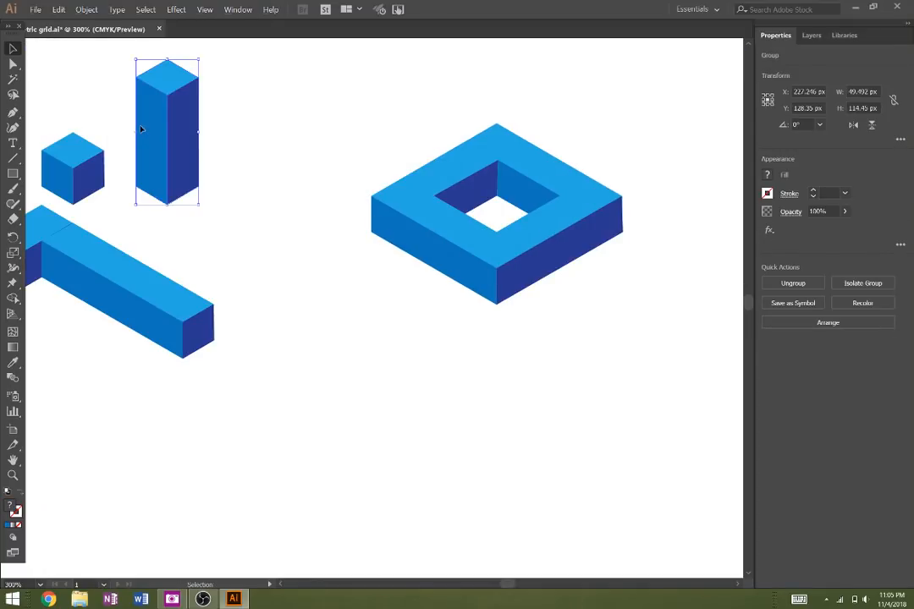
Step: Duplicate the tall vertical bar onto the block with the square hole and bring the copy to the front
left_click_drag(141, 128, 469, 193)
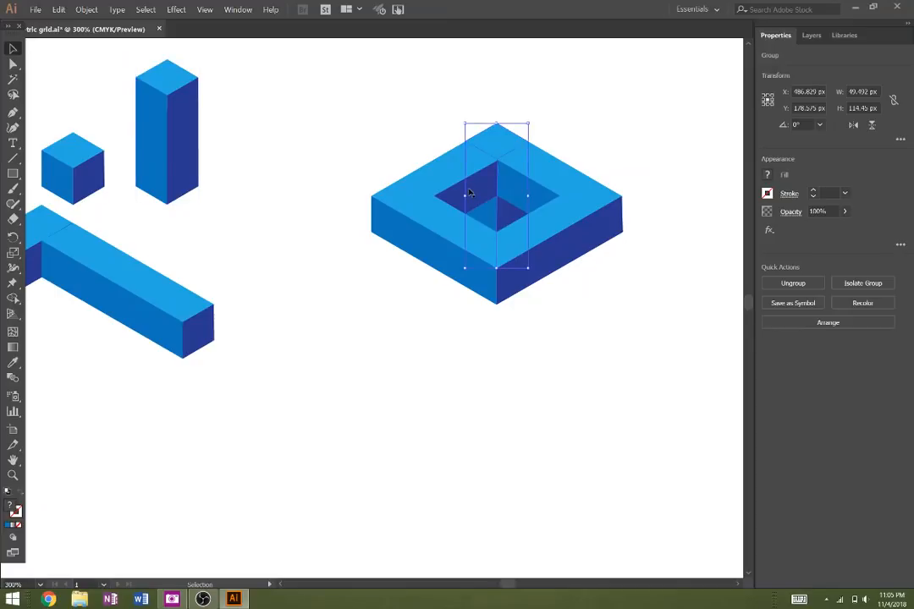
key("ctrl")
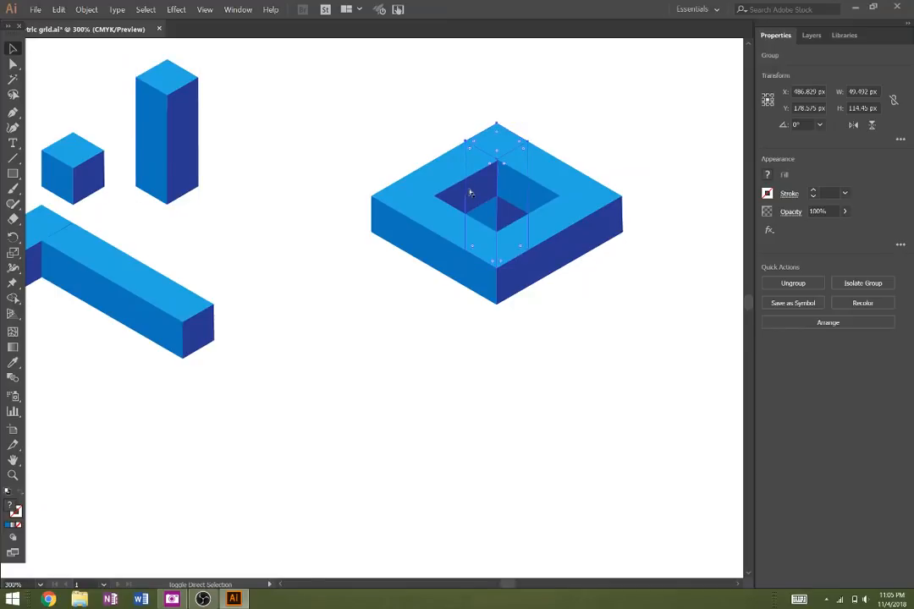
key("ctrl+shift+bracketright")
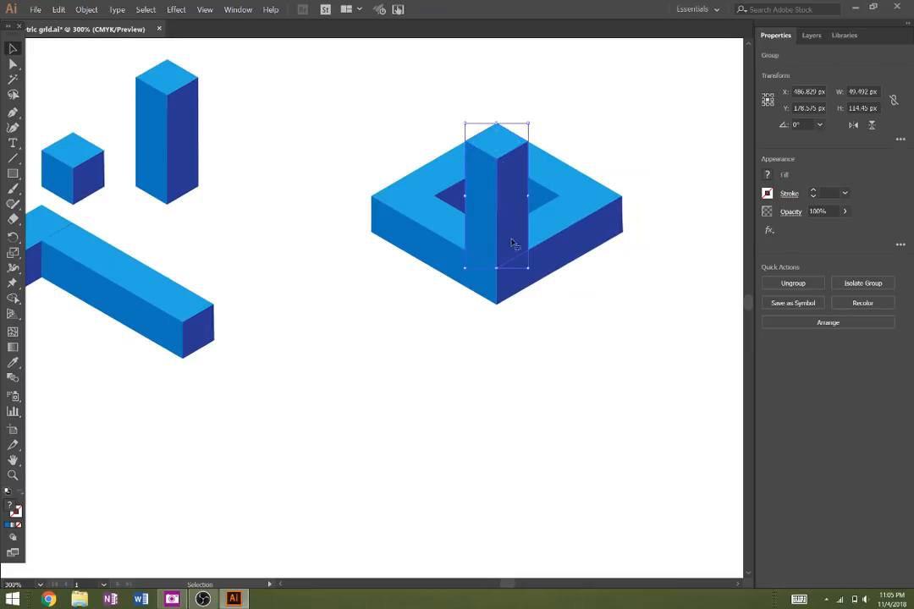
Step: Move the copied bar so it stands on the right corner of the block's top face
left_click_drag(503, 245, 591, 196)
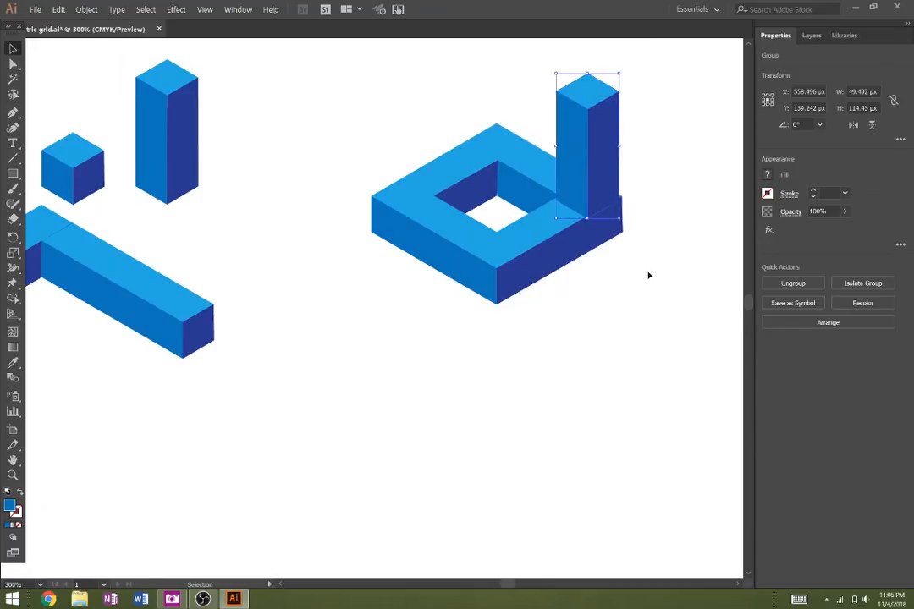
left_click(648, 273)
left_click(607, 202)
right_click(606, 201)
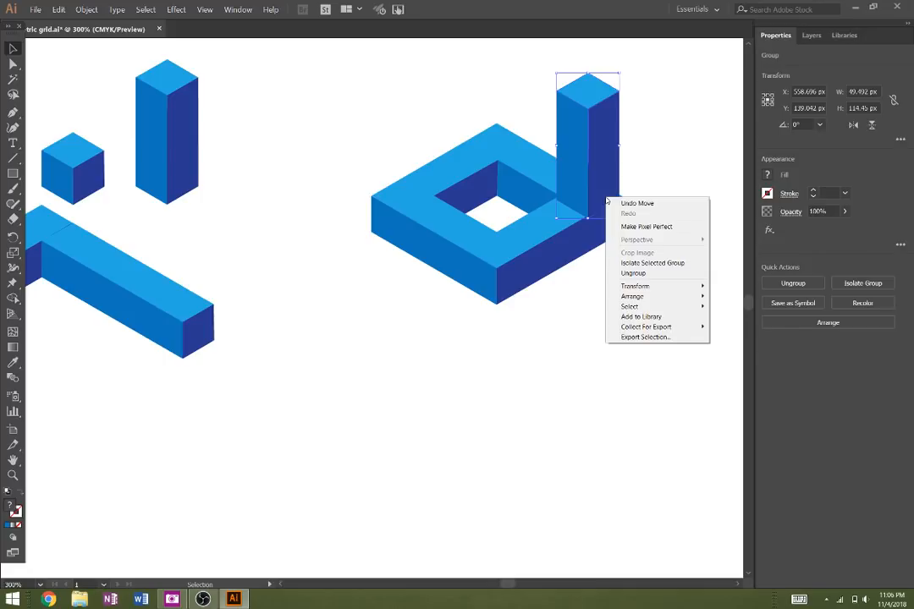
left_click(569, 176)
left_click_drag(594, 200, 598, 192)
left_click(632, 237)
left_click(602, 194)
Step: Fine-tune the copied bar's position so its base sits flush with the block's right corner and side face, and deselect it
key("z")
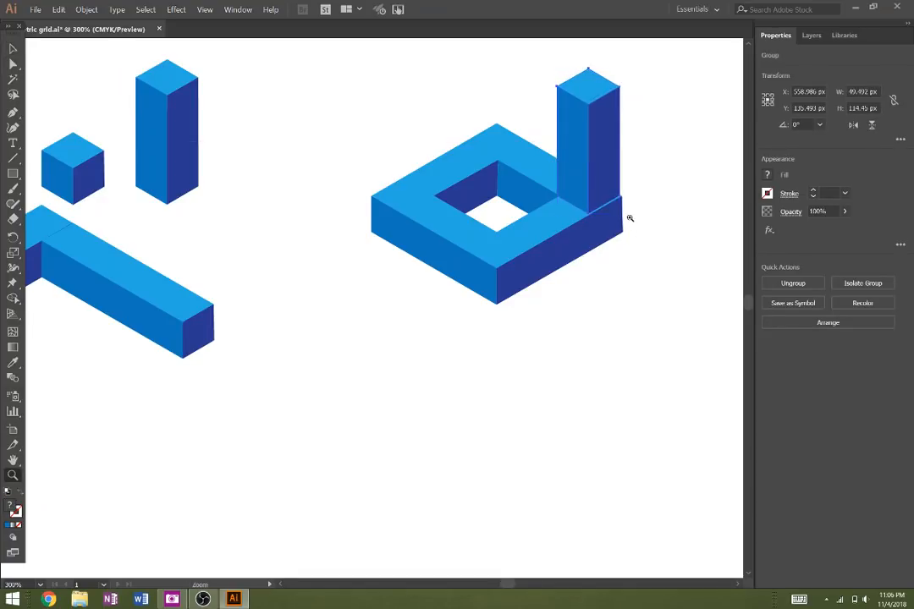
left_click(628, 215)
left_click(403, 262)
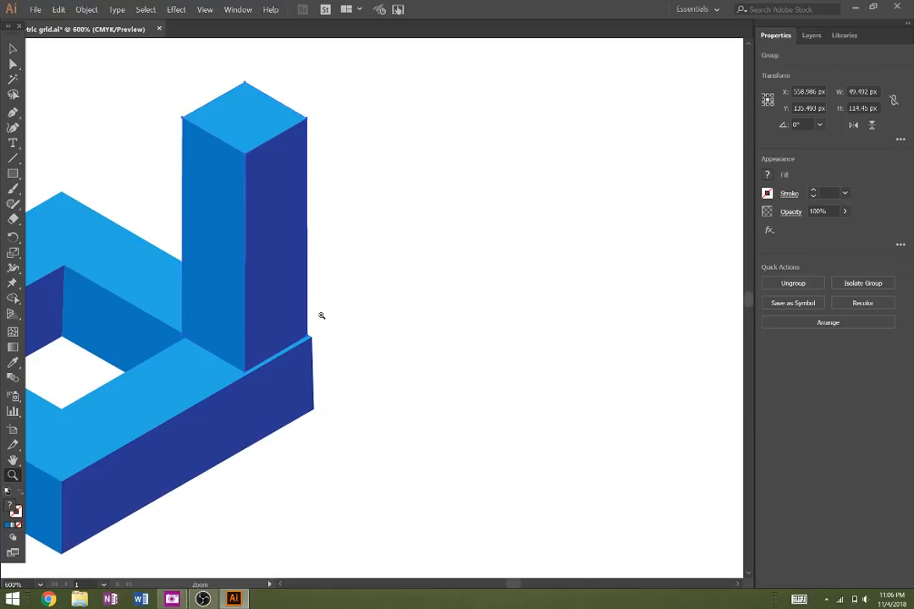
key("v")
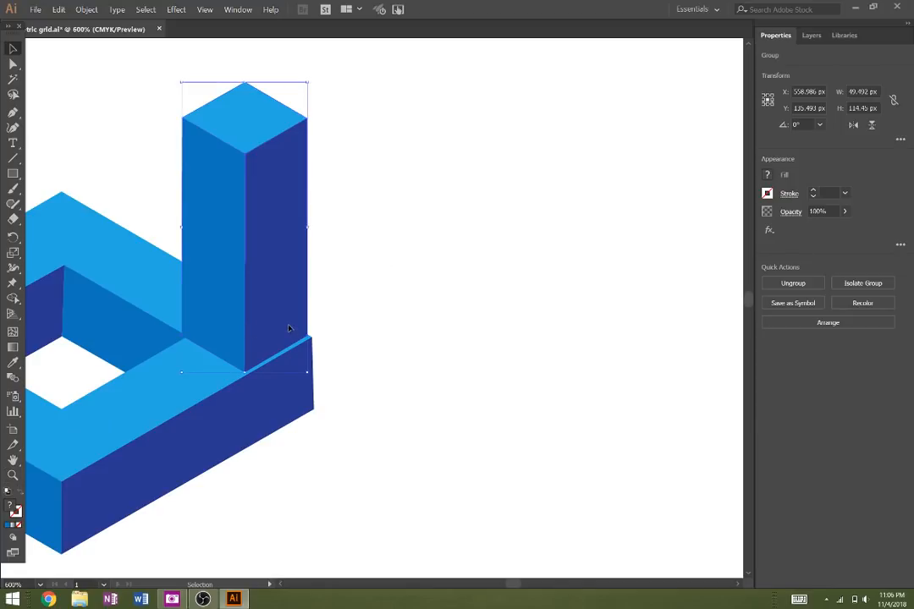
left_click_drag(283, 324, 297, 334)
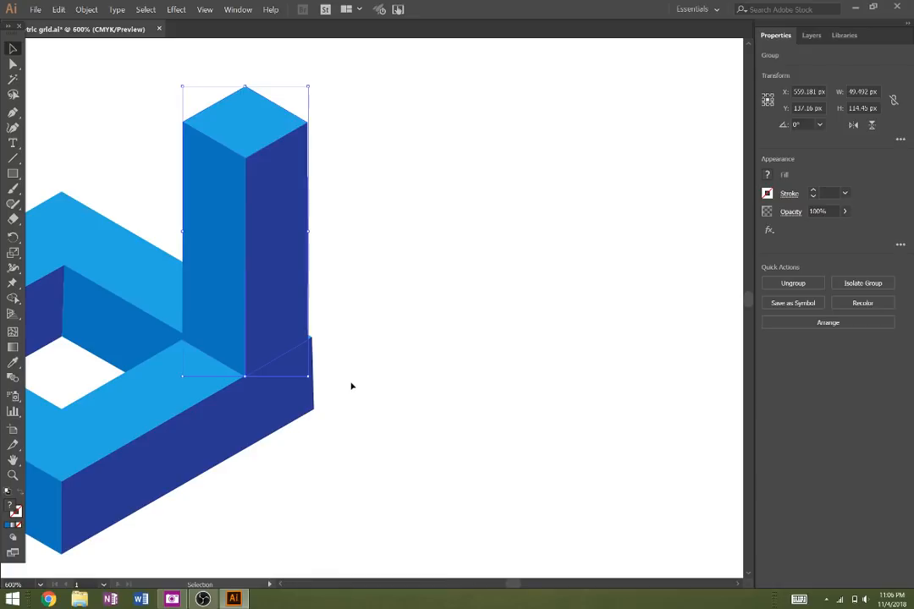
key("Right")
key("Right")
key("Up")
key("Up")
key("Right")
key("Right")
key("Up")
key("Up")
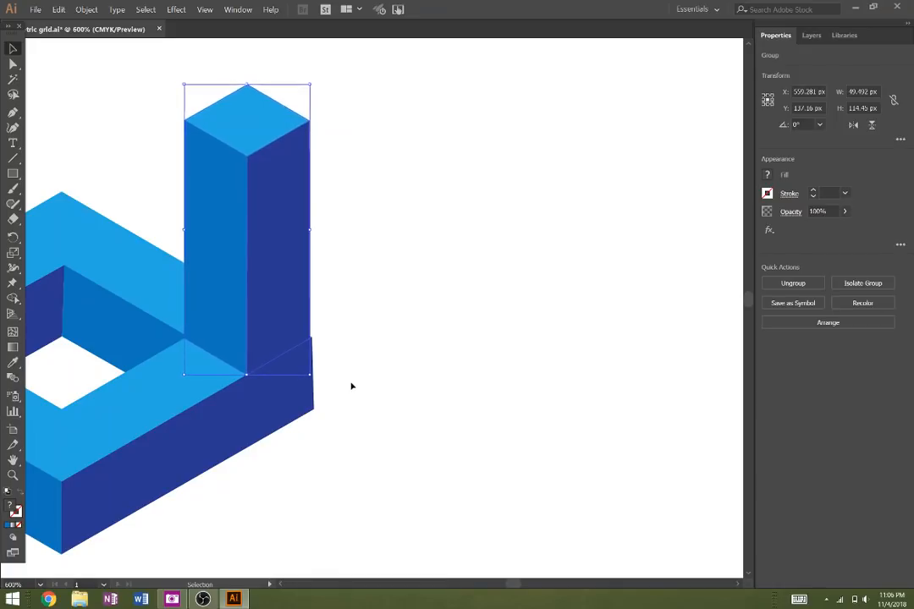
key("Right")
key("Right")
key("Right")
key("Right")
key("Right")
key("Right")
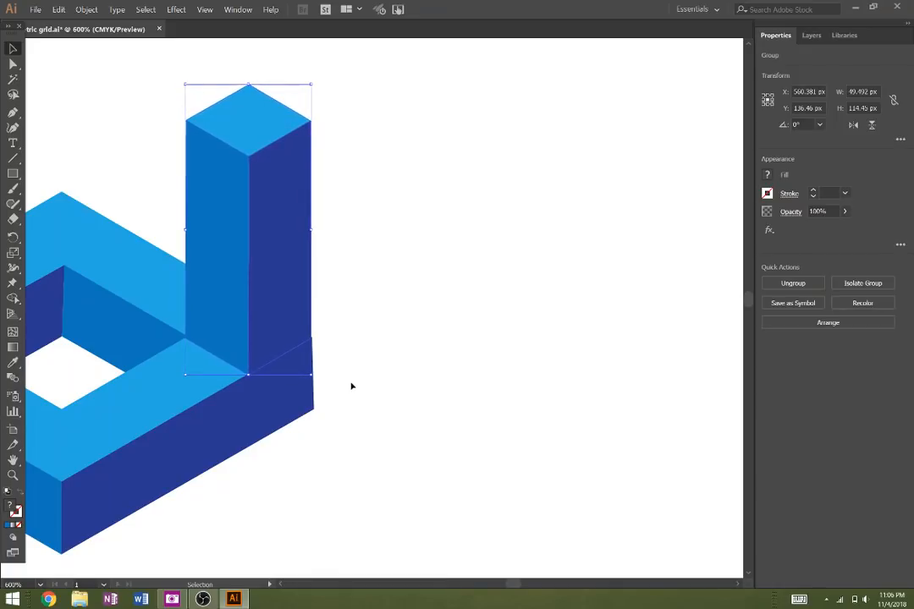
key("Right")
key("Right")
key("Up")
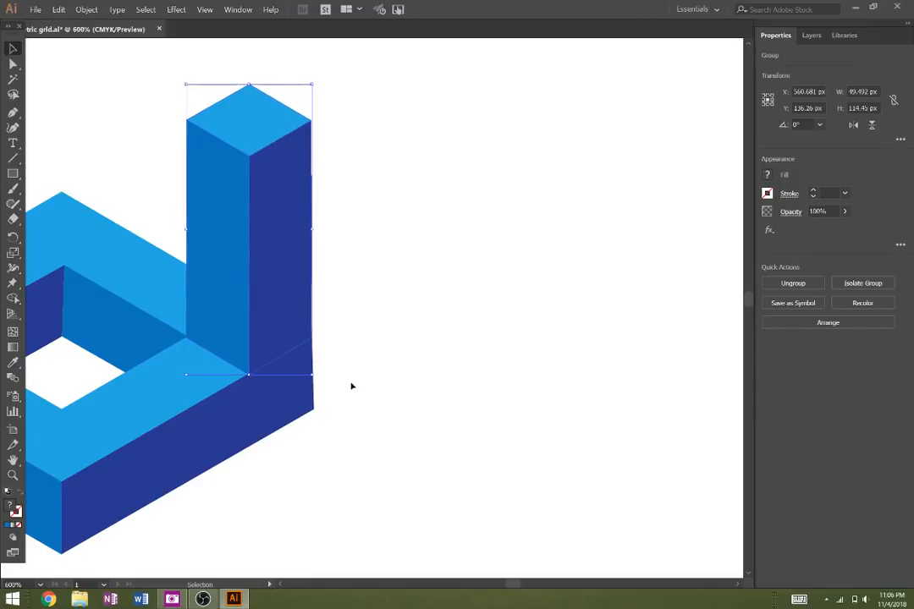
left_click(435, 442)
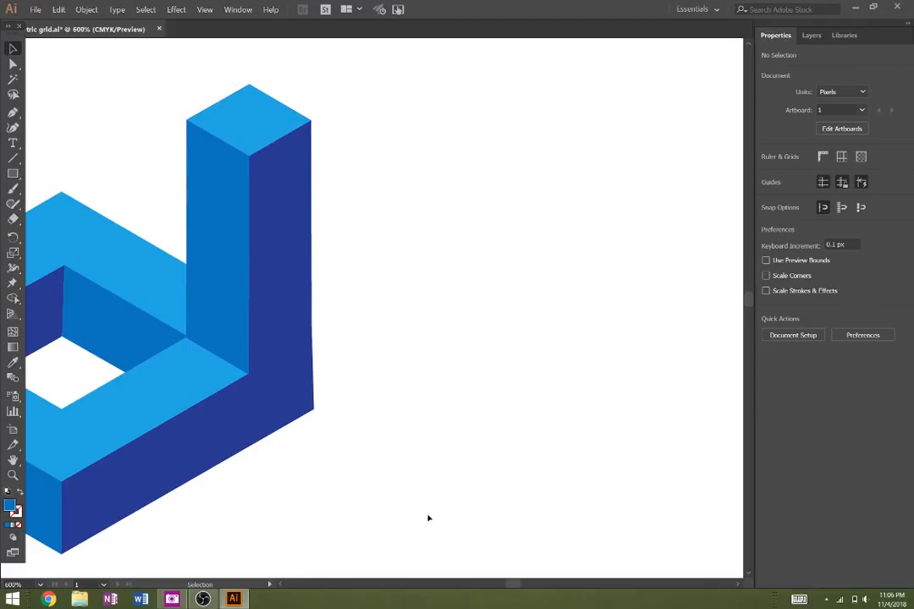
key("z")
left_click(422, 457, "alt")
left_click(403, 442, "alt")
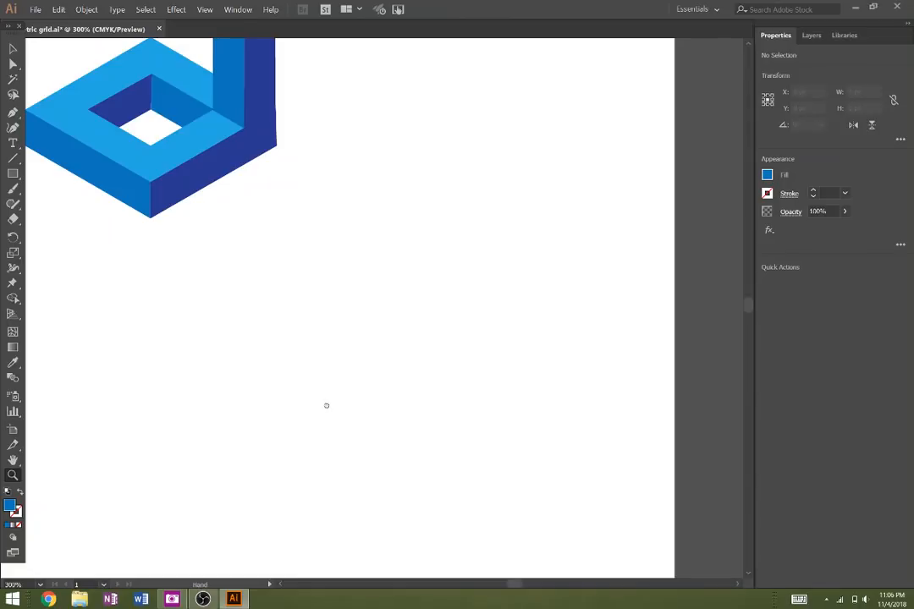
Step: Make the isometric grid on Layer 1 visible again over an empty area below the block
left_click_drag(325, 405, 610, 440)
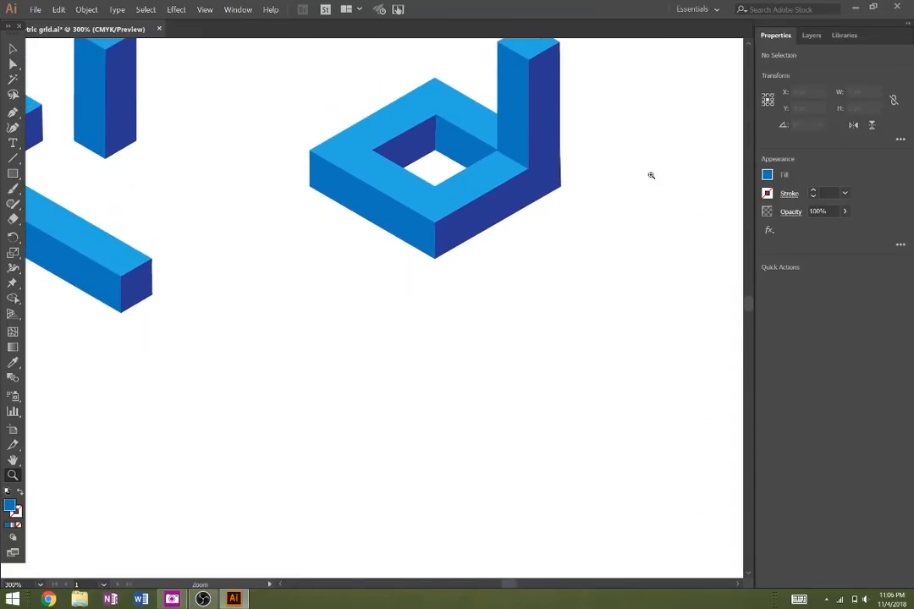
left_click(812, 36)
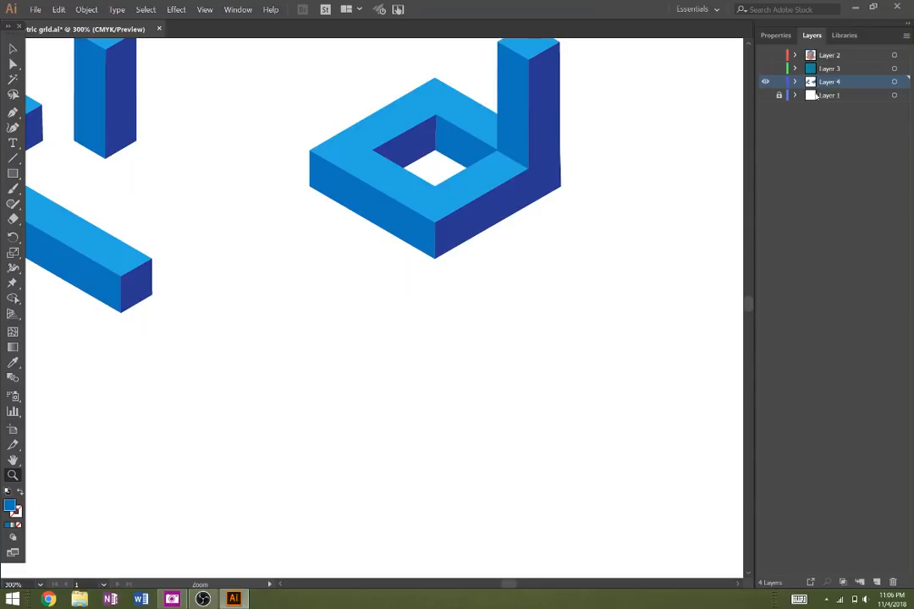
left_click(765, 96)
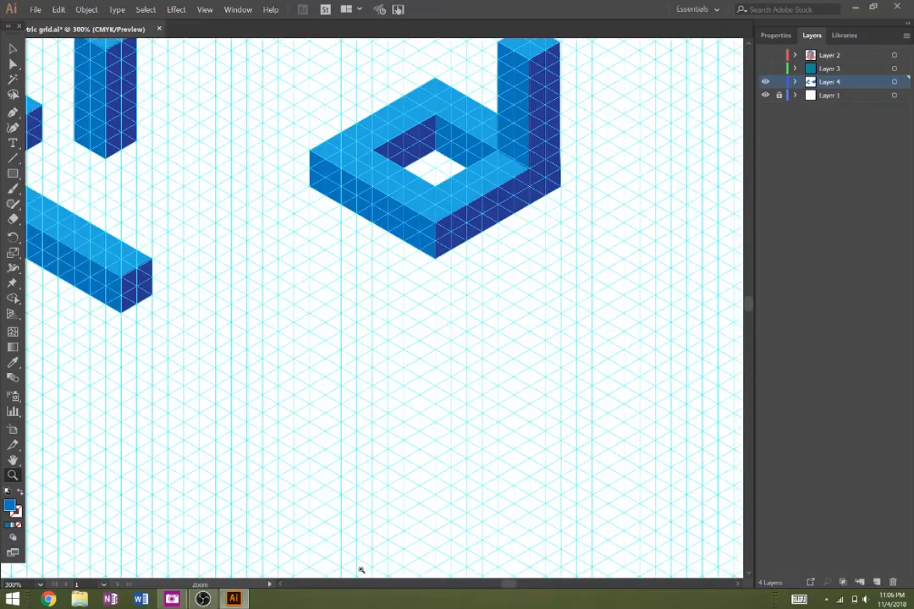
Step: Draw a small closed riser face with the Pen tool below the block, two grid units wide and one unit high
key("p")
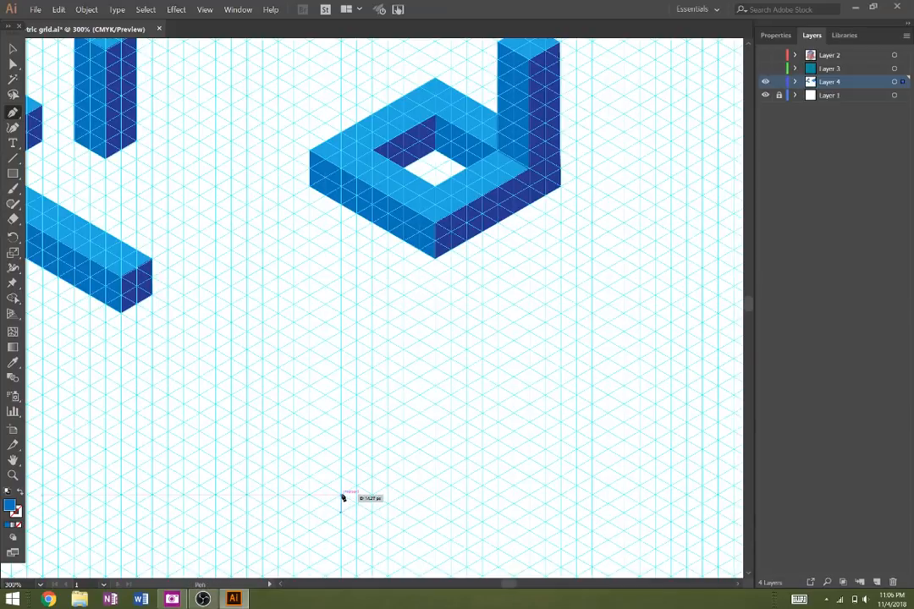
left_click(341, 494)
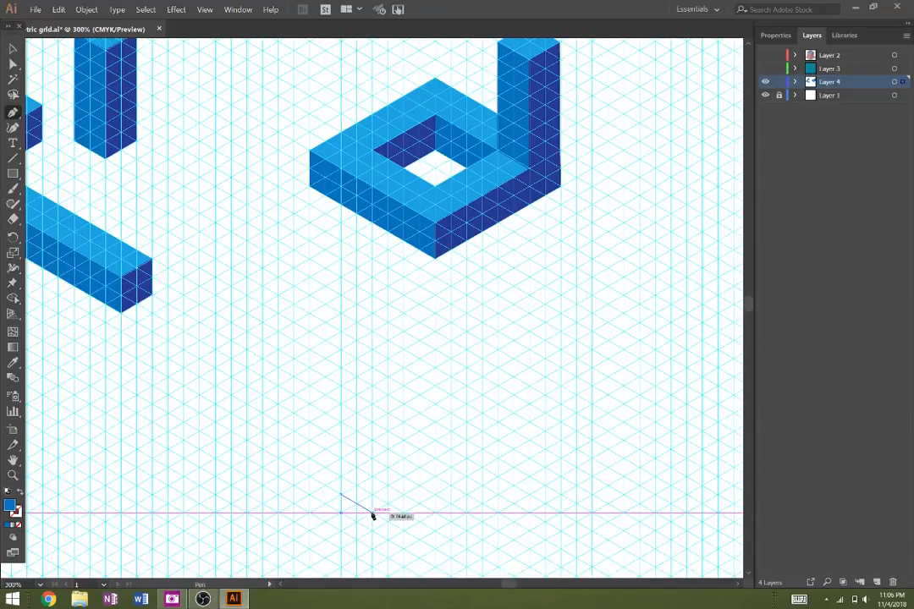
left_click(372, 513)
left_click(372, 530)
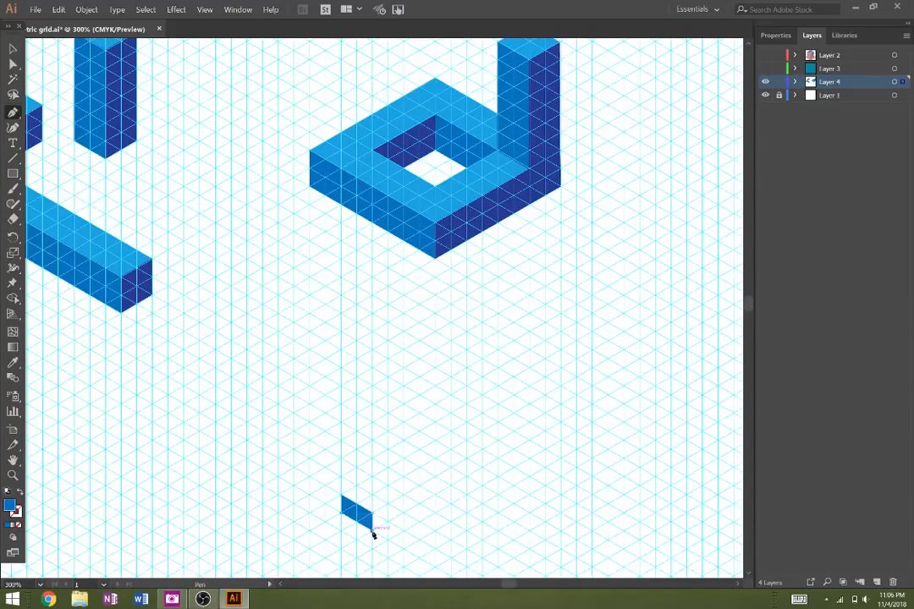
left_click(340, 495)
Step: Give the small riser face no fill and a black stroke, and deselect it
left_click(775, 35)
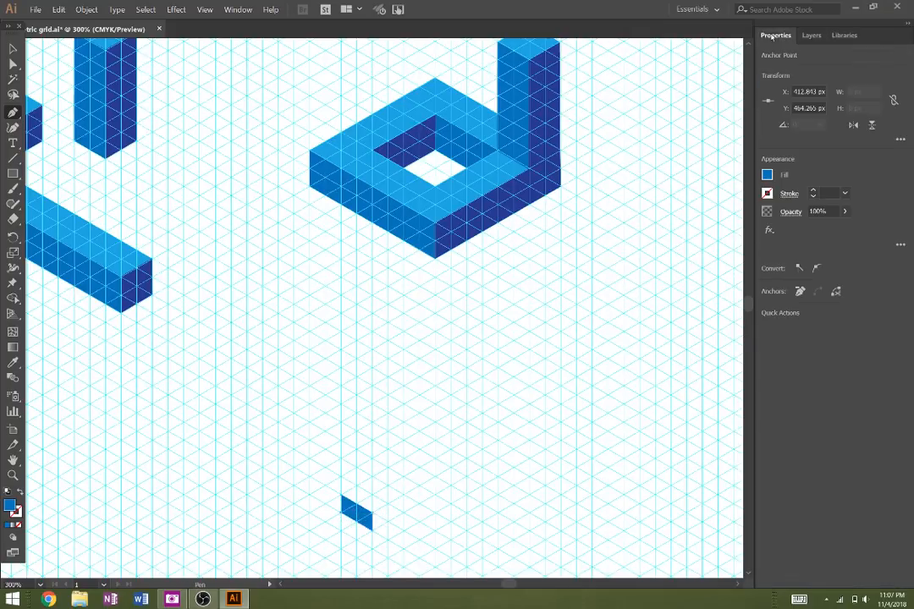
left_click(767, 175)
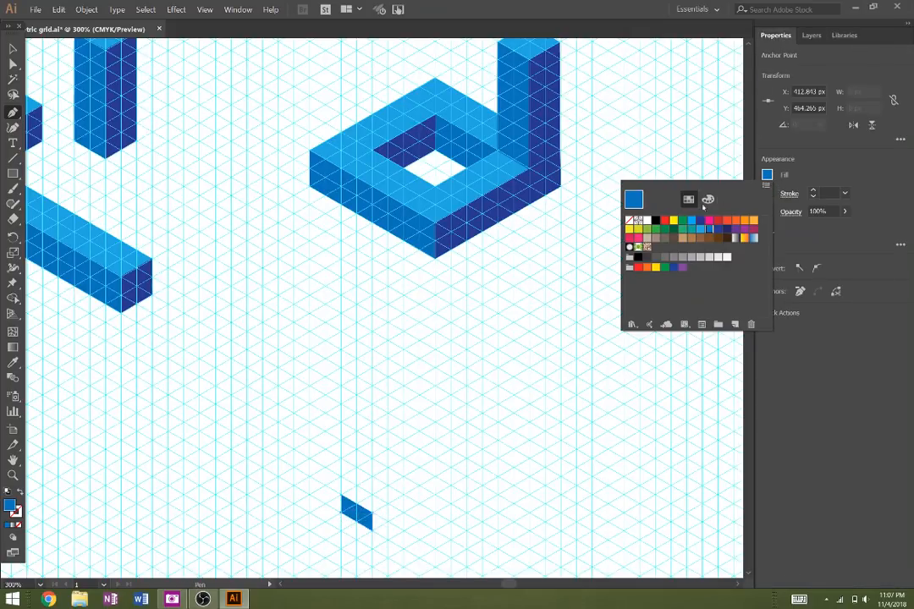
left_click(629, 220)
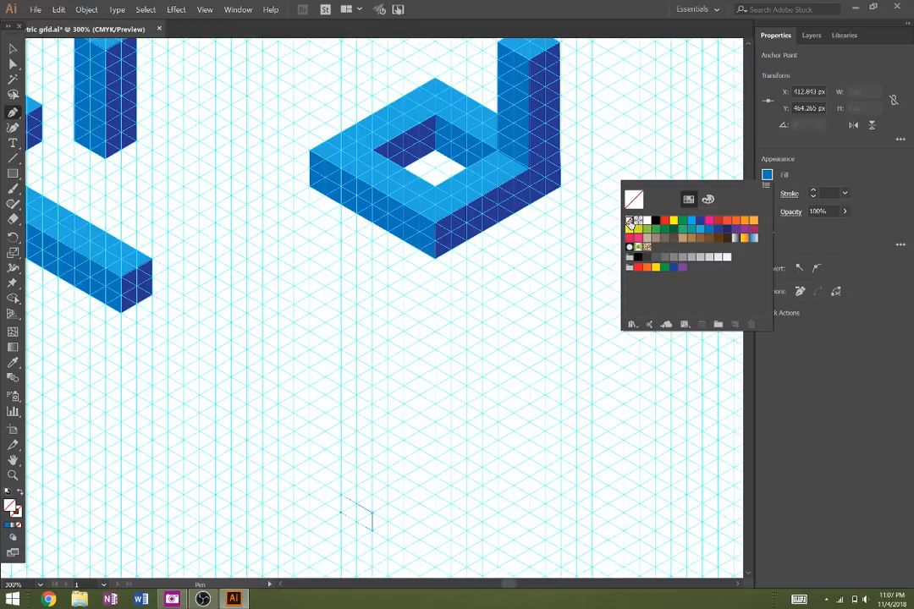
left_click(767, 193)
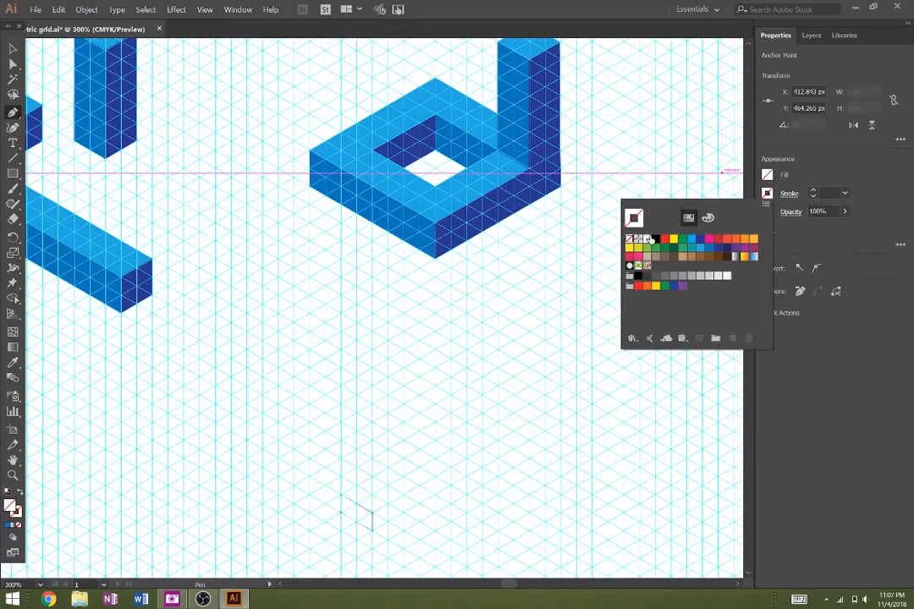
left_click(654, 238)
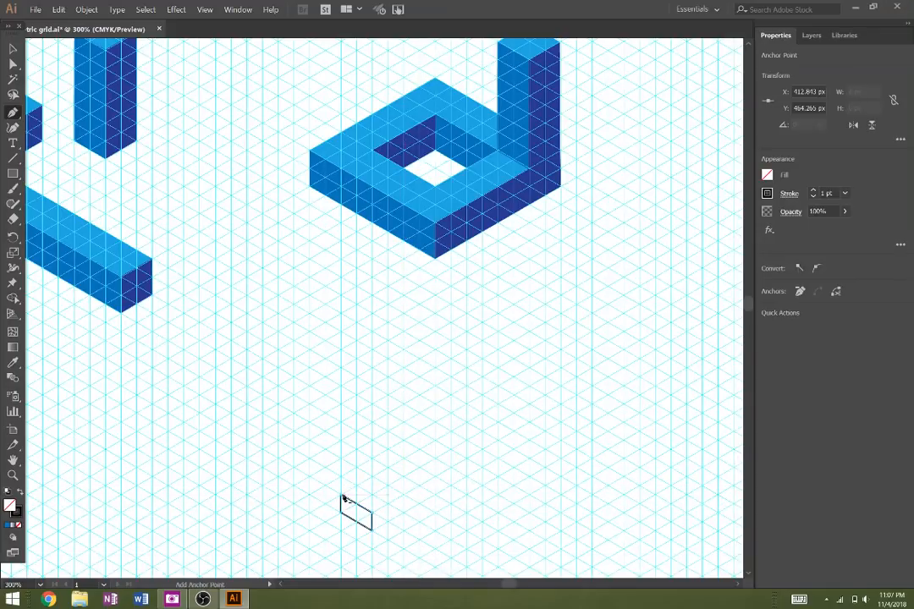
key("ctrl+shift+a")
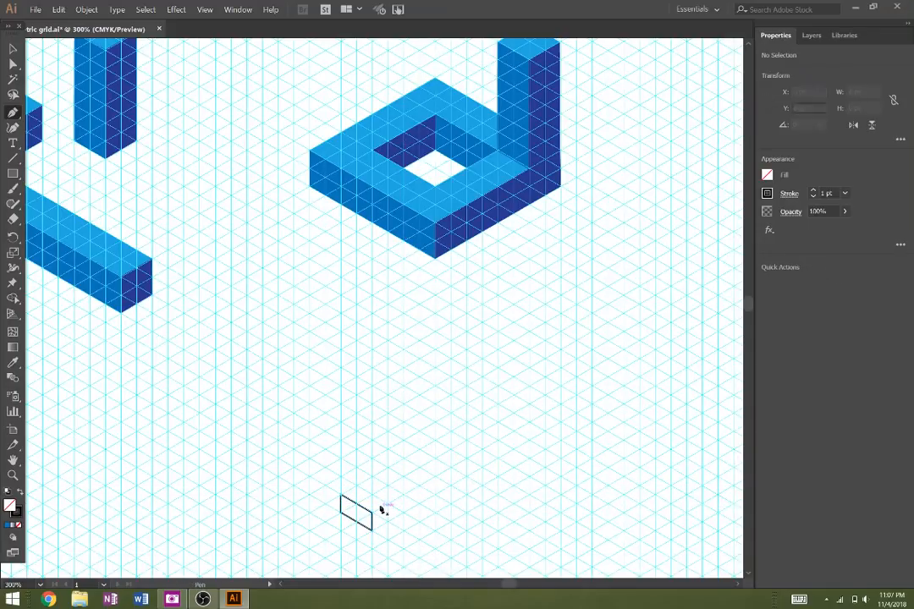
Step: Draw a closed tread face with the Pen tool from the riser's upper edge, one grid unit deep and two units wide
key("z")
left_click(380, 508)
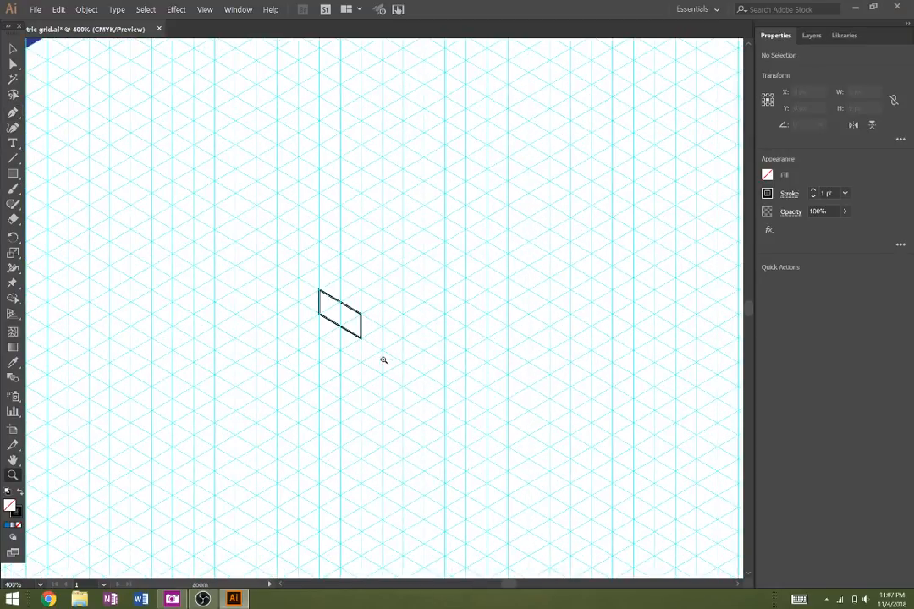
left_click_drag(383, 360, 367, 489)
key("p")
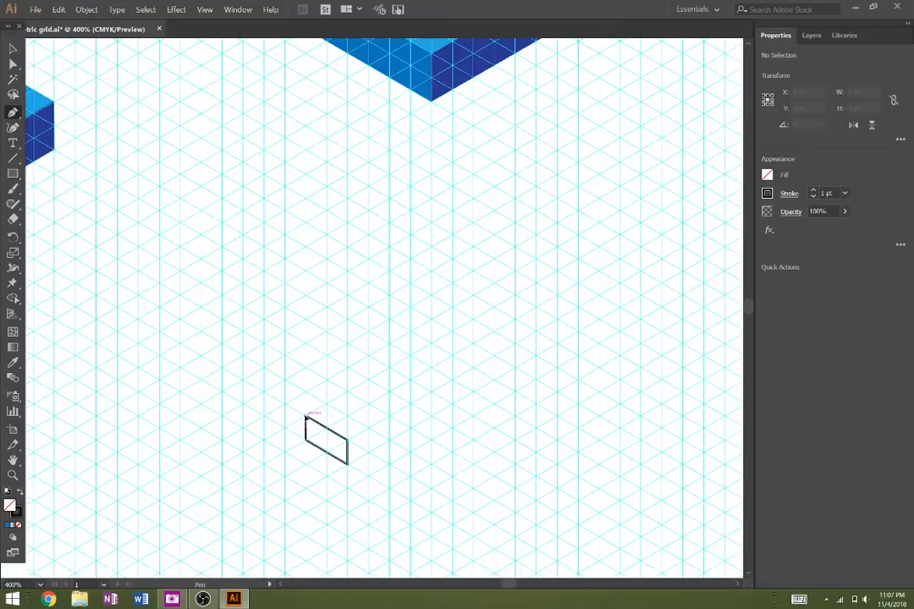
left_click(306, 416)
left_click(326, 404)
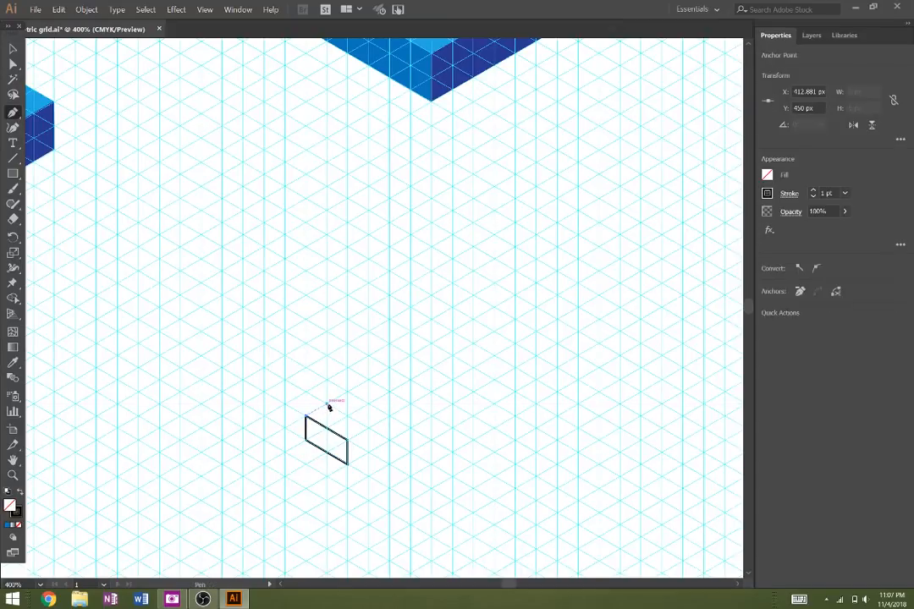
left_click(368, 427)
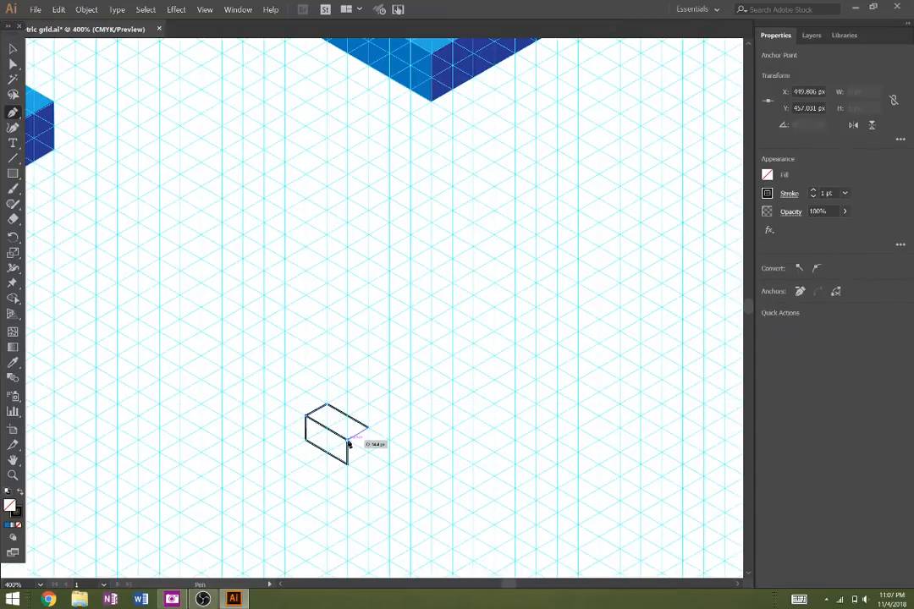
left_click(347, 439)
left_click(306, 416)
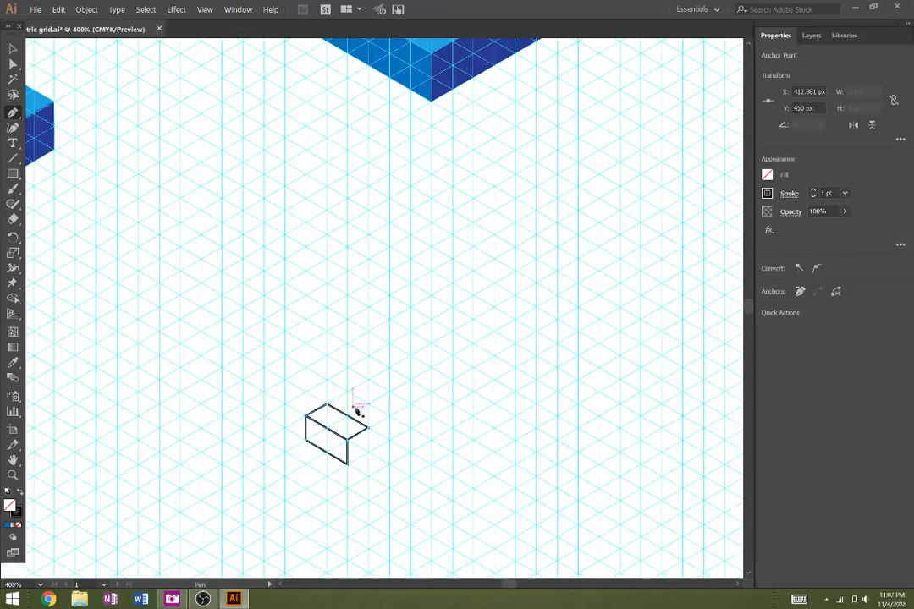
Step: Duplicate the riser and tread up and back by one step, and repeat the copy until the staircase has six steps
left_click(13, 48)
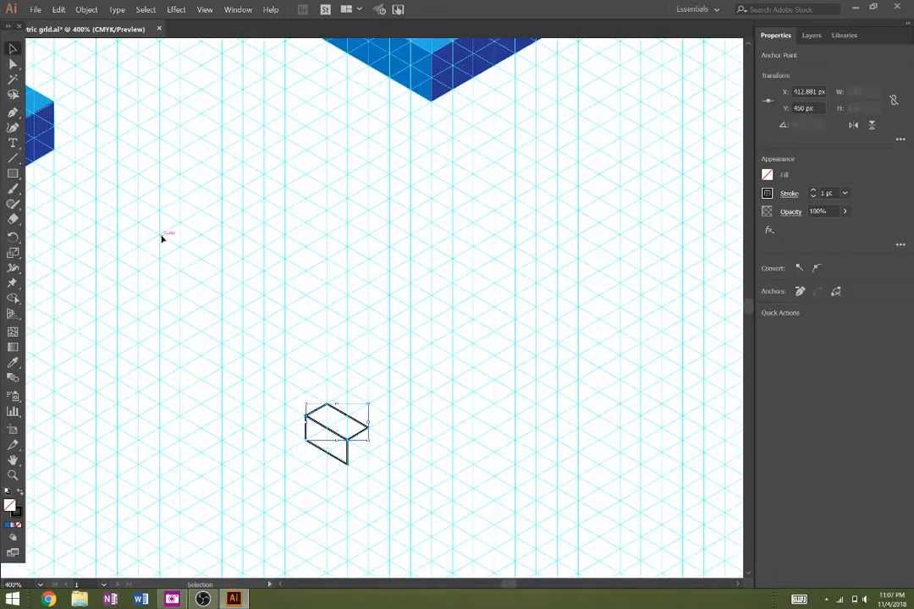
left_click_drag(396, 481, 276, 392)
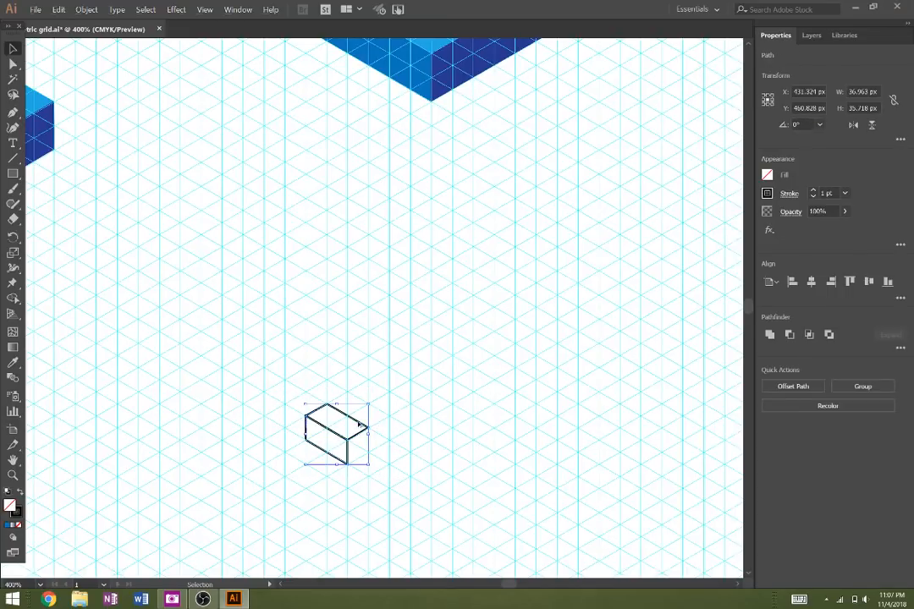
left_click_drag(359, 424, 381, 387)
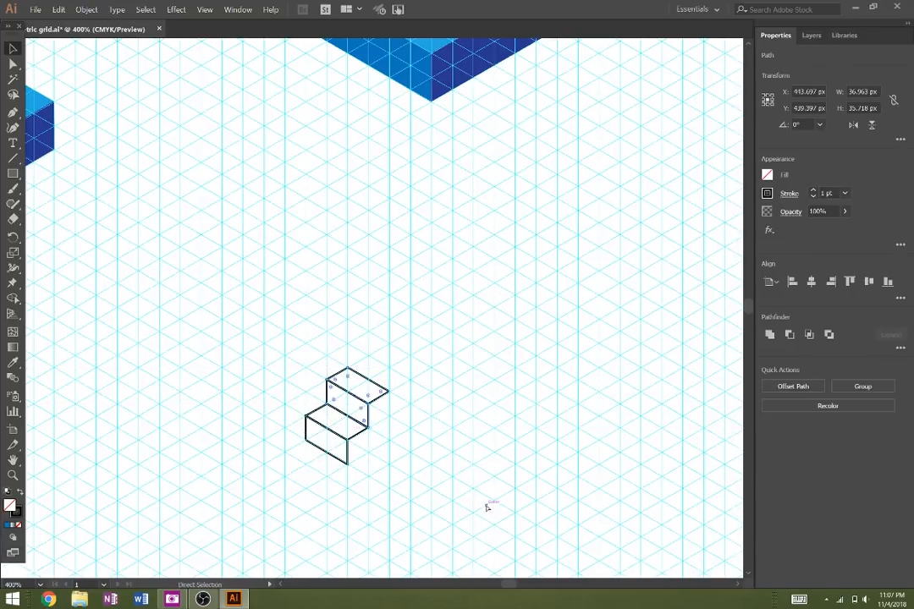
key("ctrl+d")
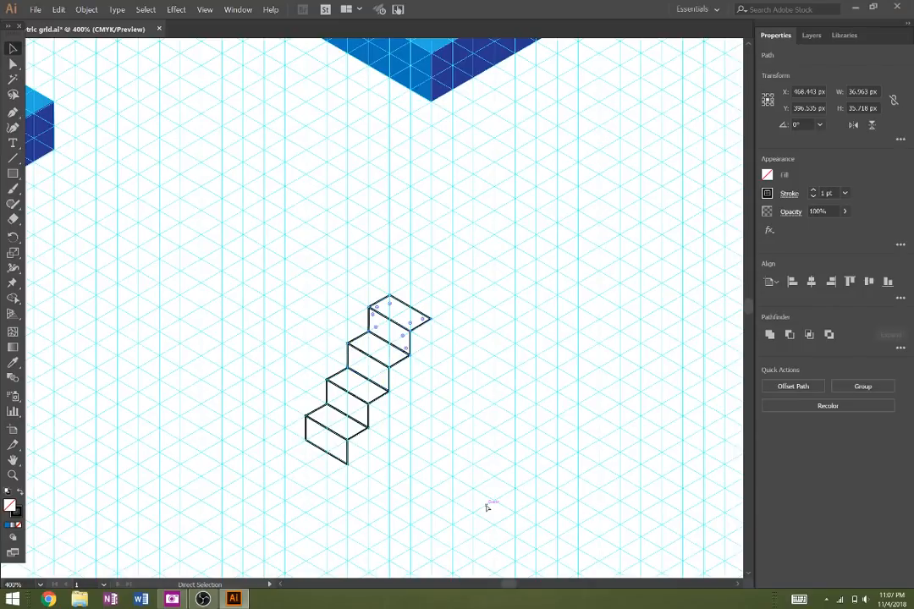
key("ctrl+d")
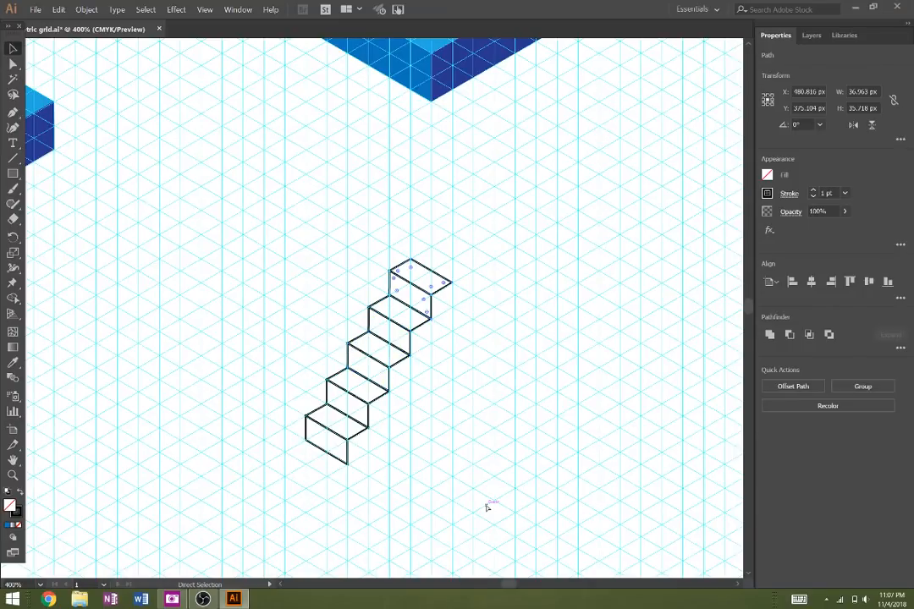
key("ctrl+d")
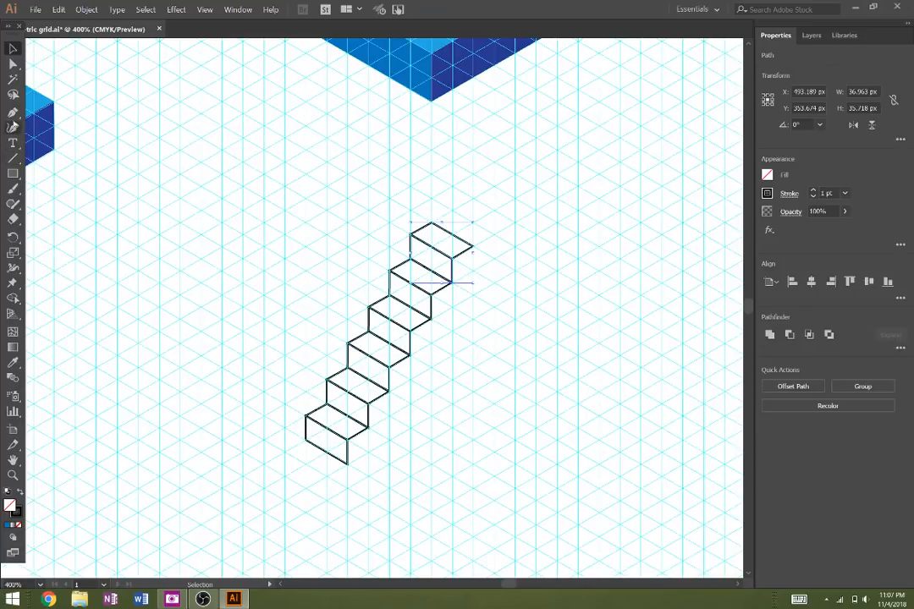
Step: Draw a closed staircase side with the Pen tool, six grid units long and six high, with its sloping edge running behind the steps
left_click(13, 112)
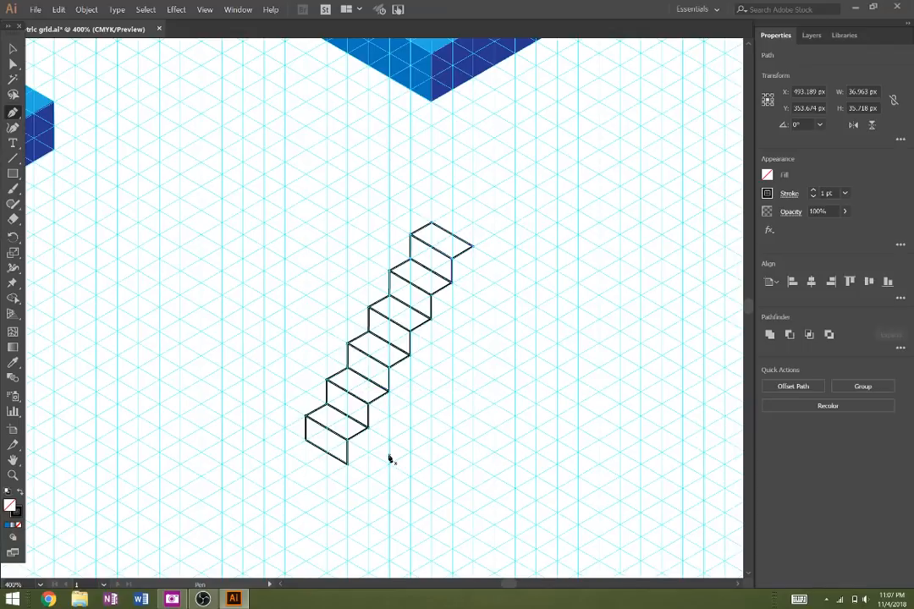
left_click(348, 463)
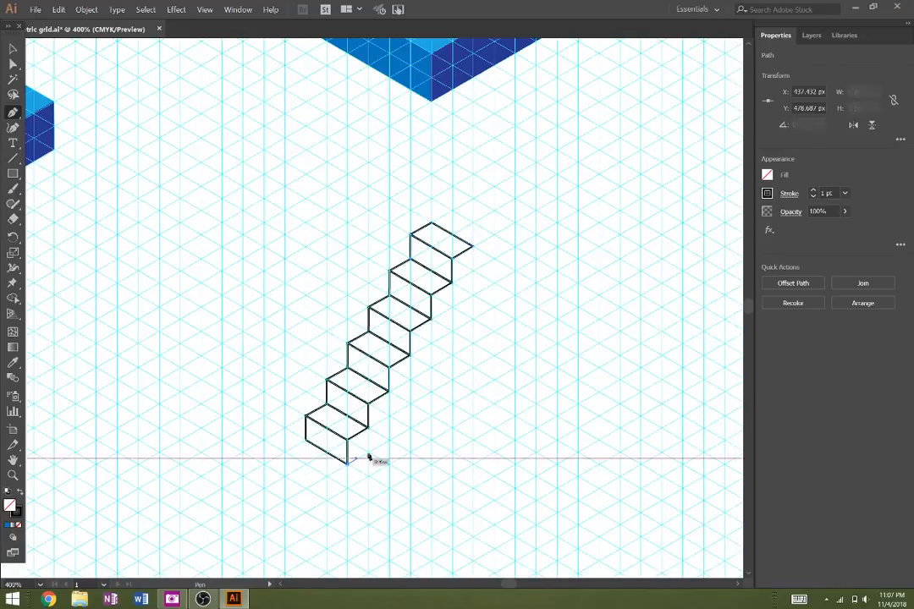
left_click(474, 391)
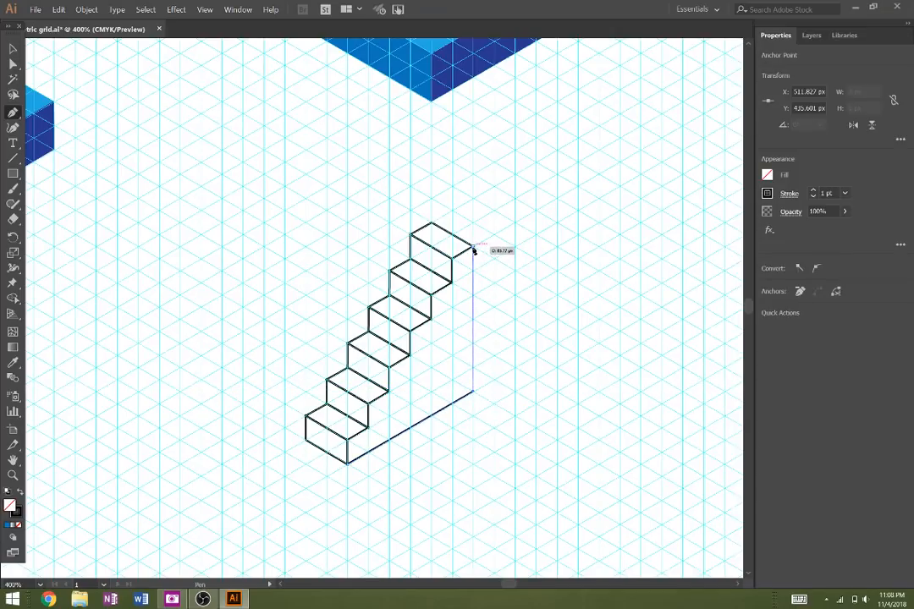
left_click(473, 248)
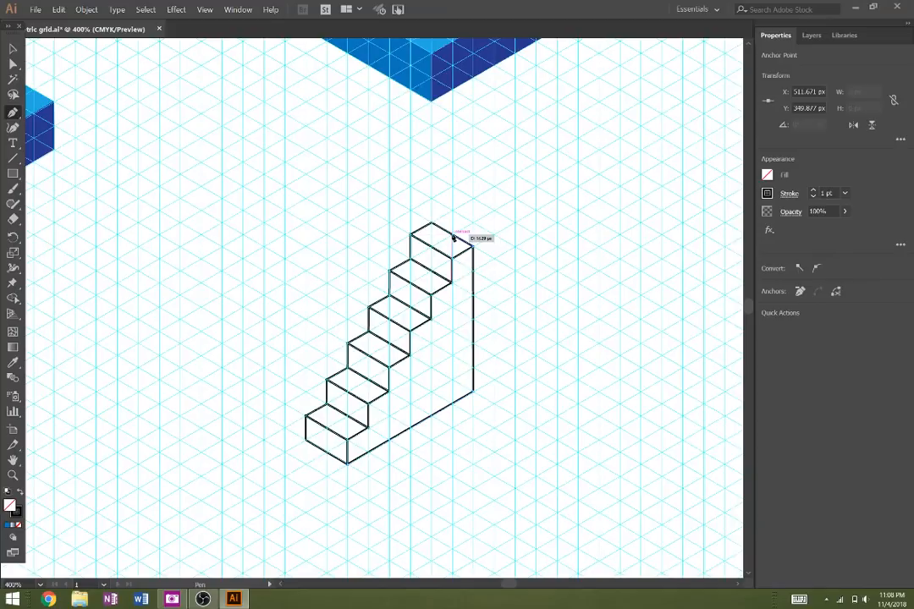
left_click(453, 238)
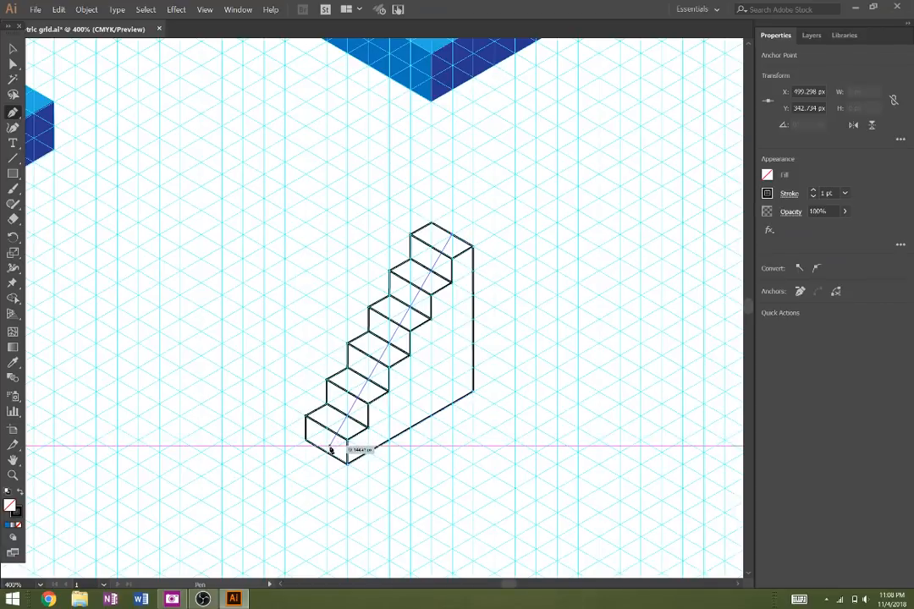
left_click(345, 461)
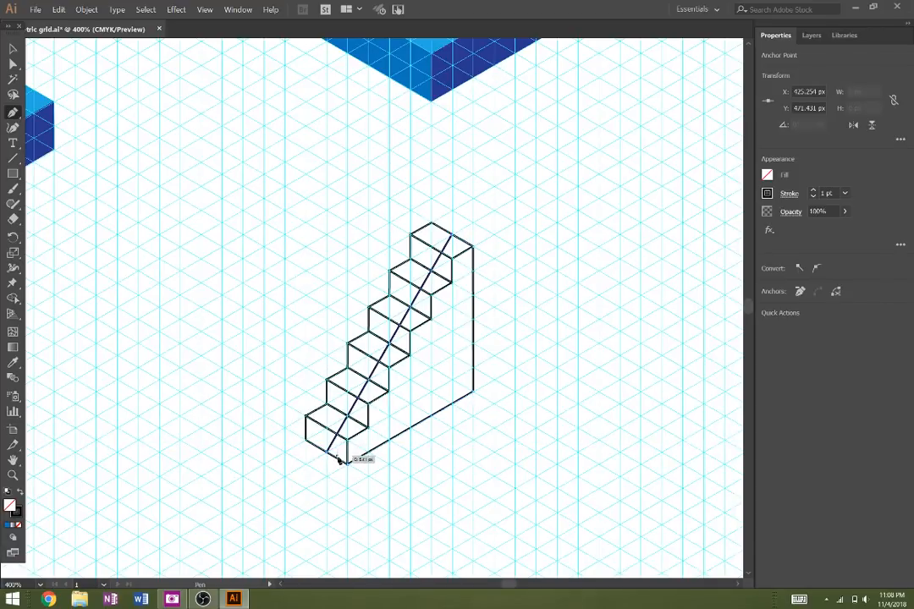
left_click(347, 464)
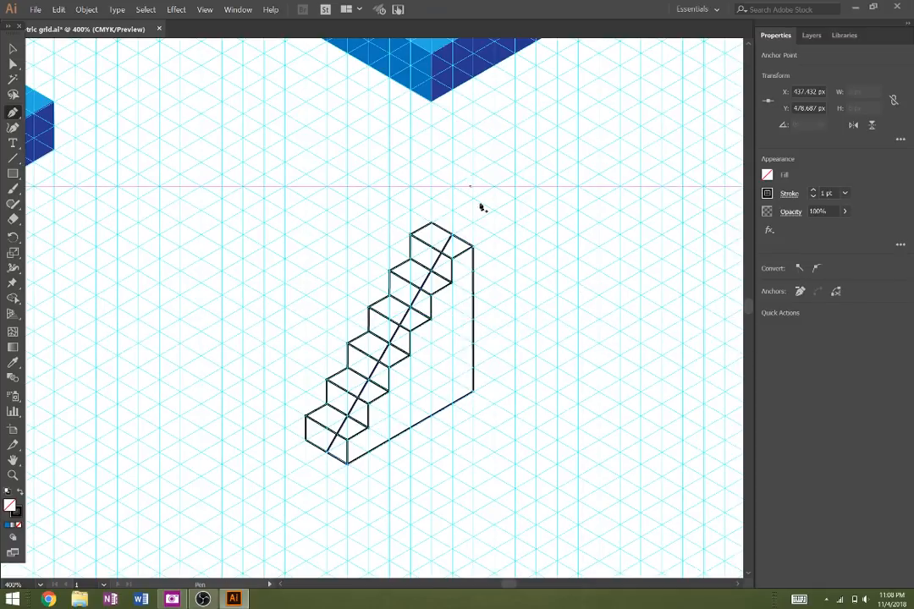
Step: Select the six tread faces of the staircase and fill them with light blue
left_click(12, 50)
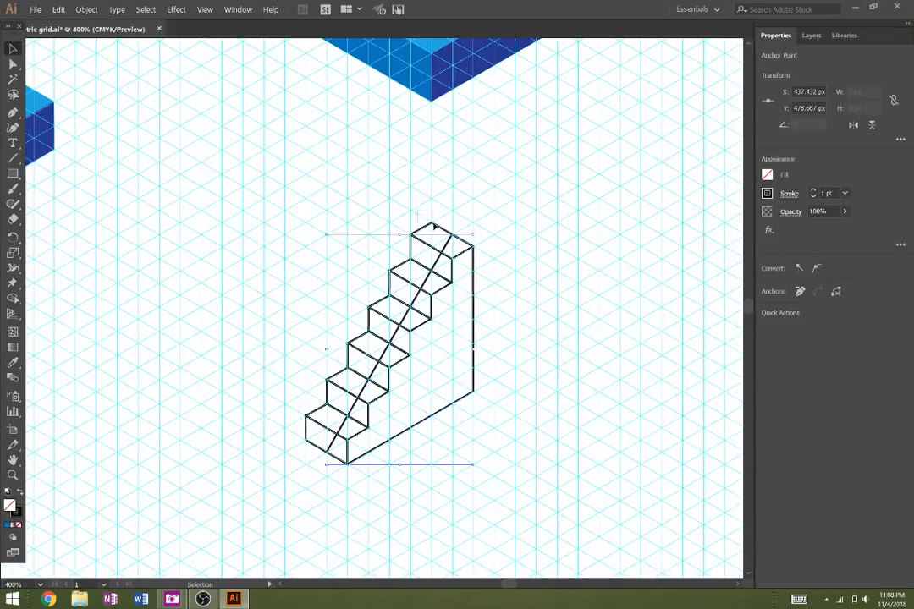
left_click(434, 242)
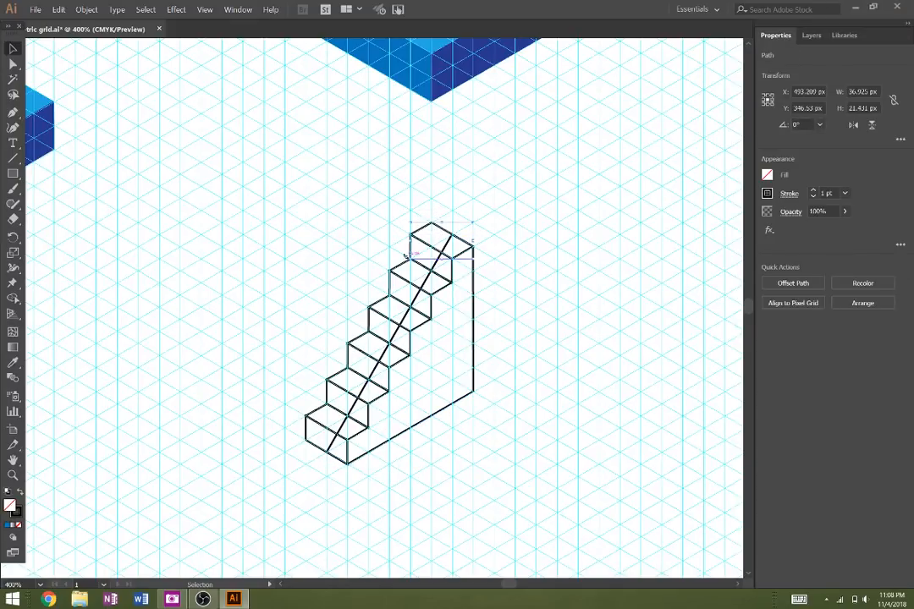
left_click(401, 269, "shift")
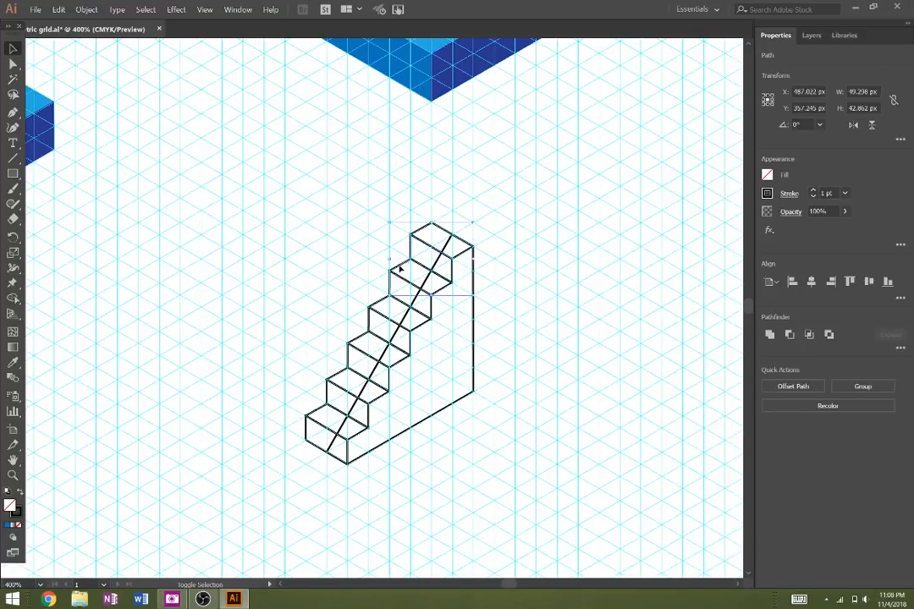
left_click(370, 320, "shift")
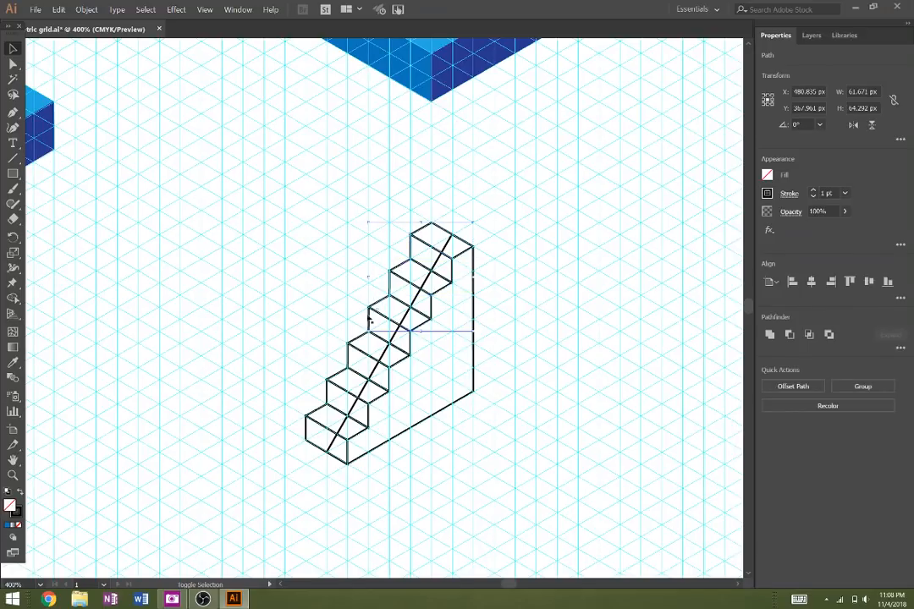
left_click(345, 356, "shift")
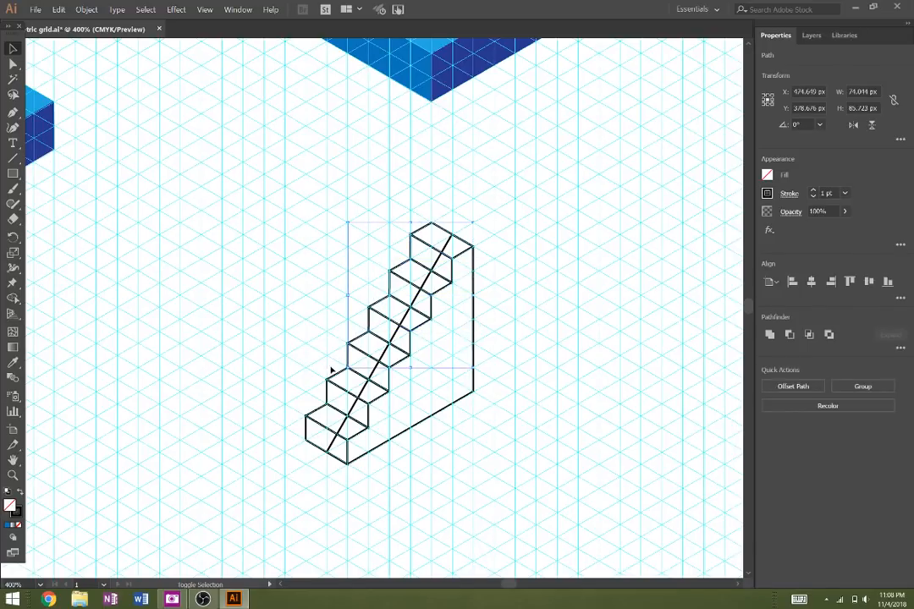
left_click(341, 380, "shift")
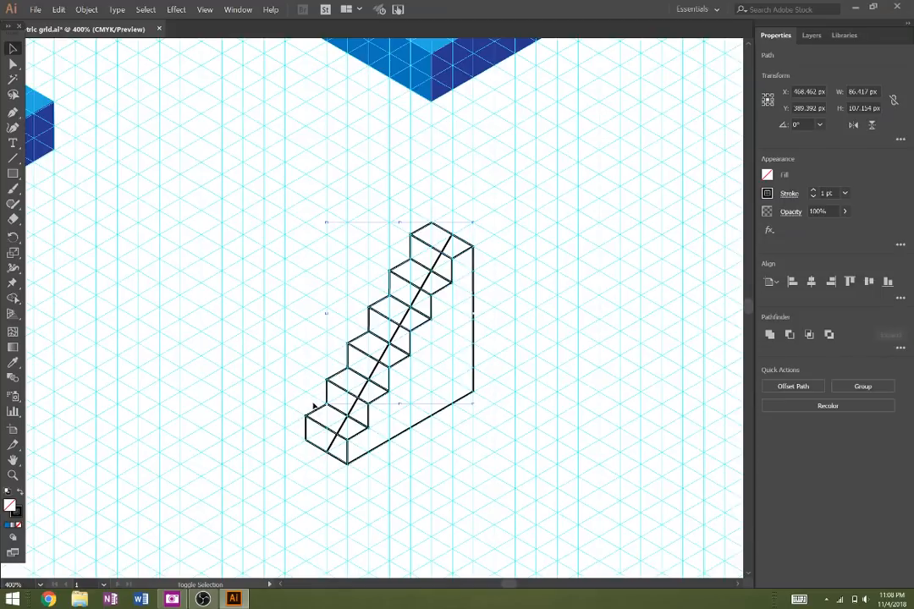
left_click(318, 413, "shift")
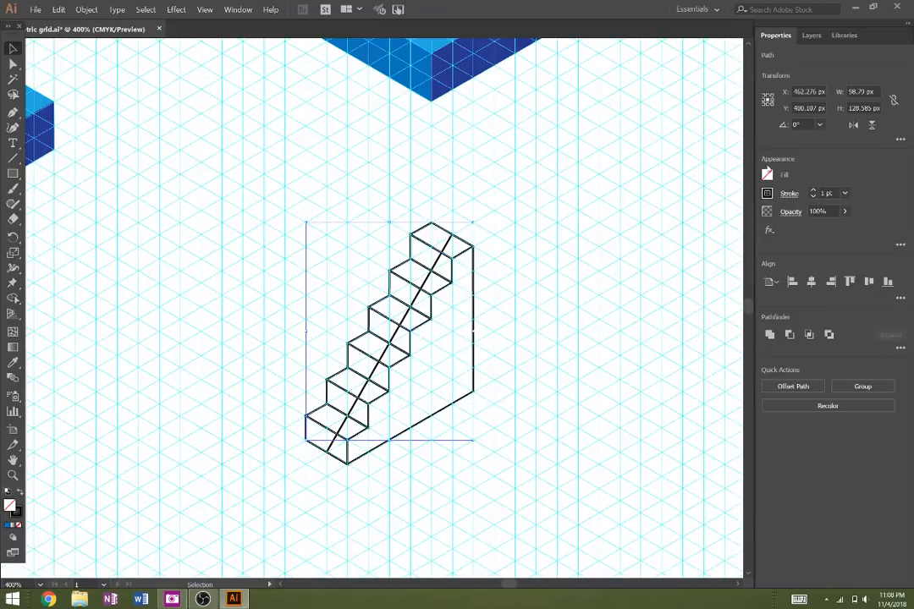
left_click(766, 175)
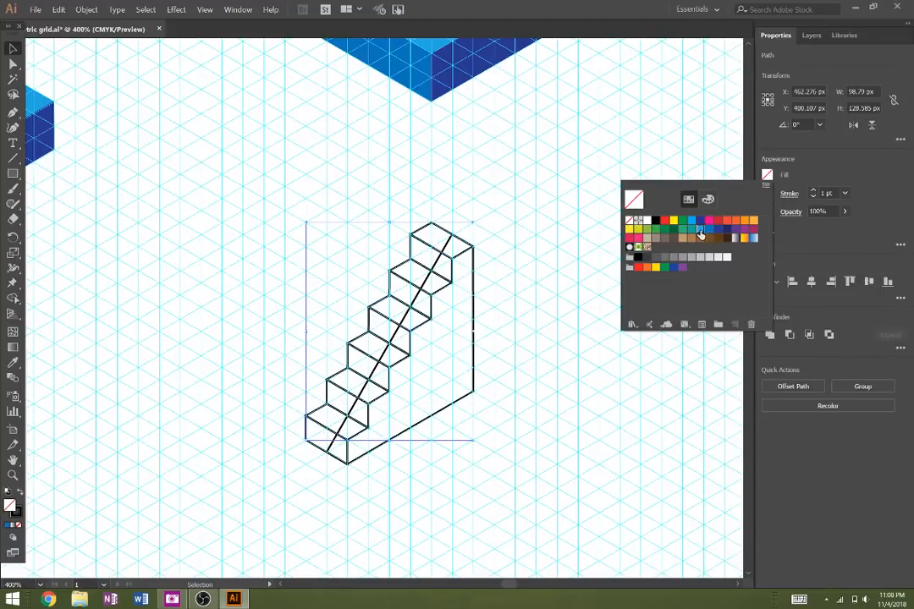
left_click(700, 234)
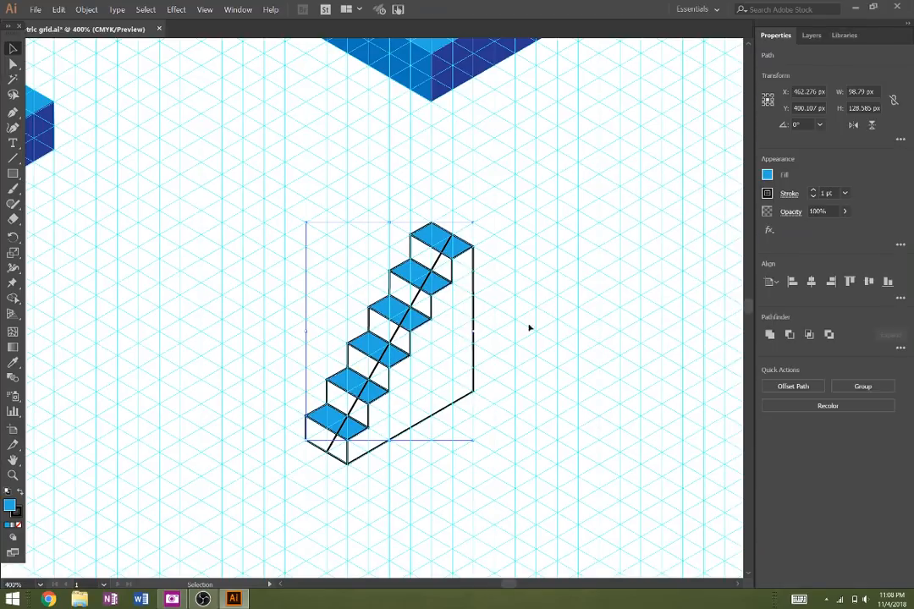
Step: Select the six riser faces of the staircase and fill them with medium blue
left_click(412, 252)
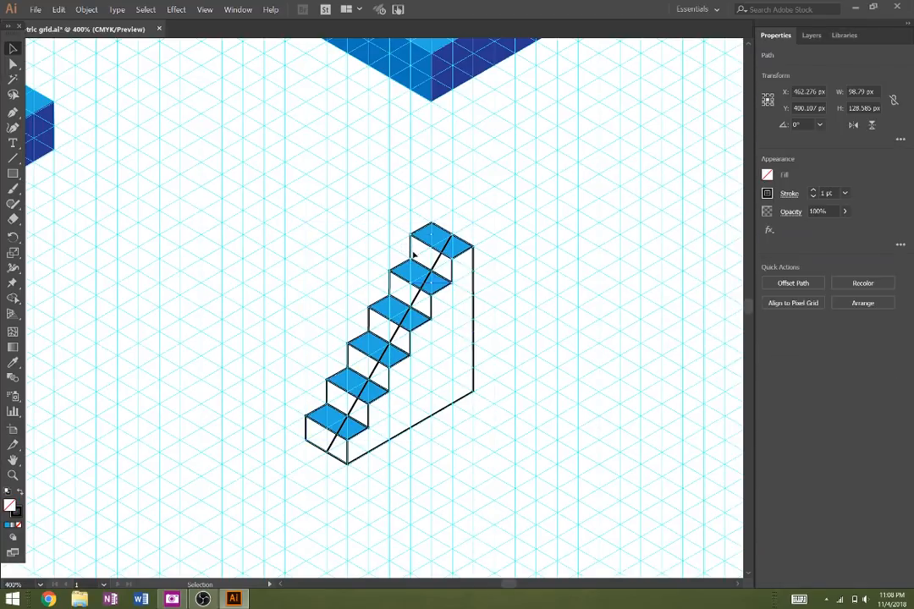
left_click(389, 290, "shift")
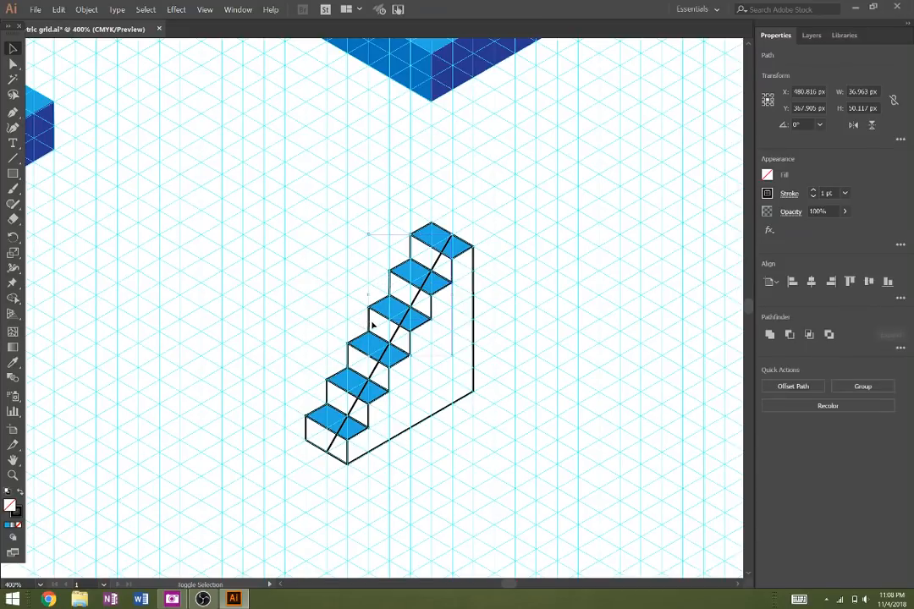
left_click(372, 323, "shift")
left_click(351, 363, "shift")
left_click(332, 400, "shift")
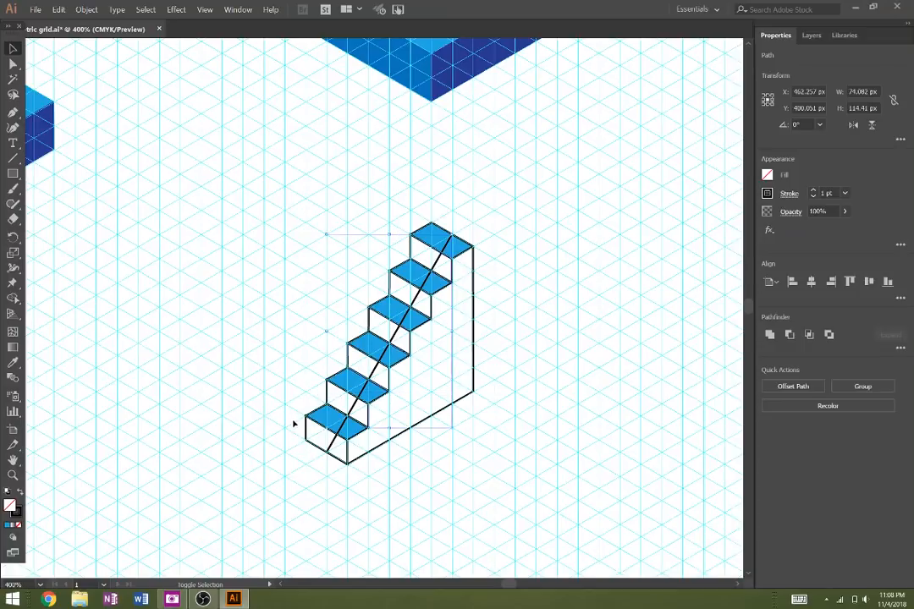
left_click(304, 432, "shift")
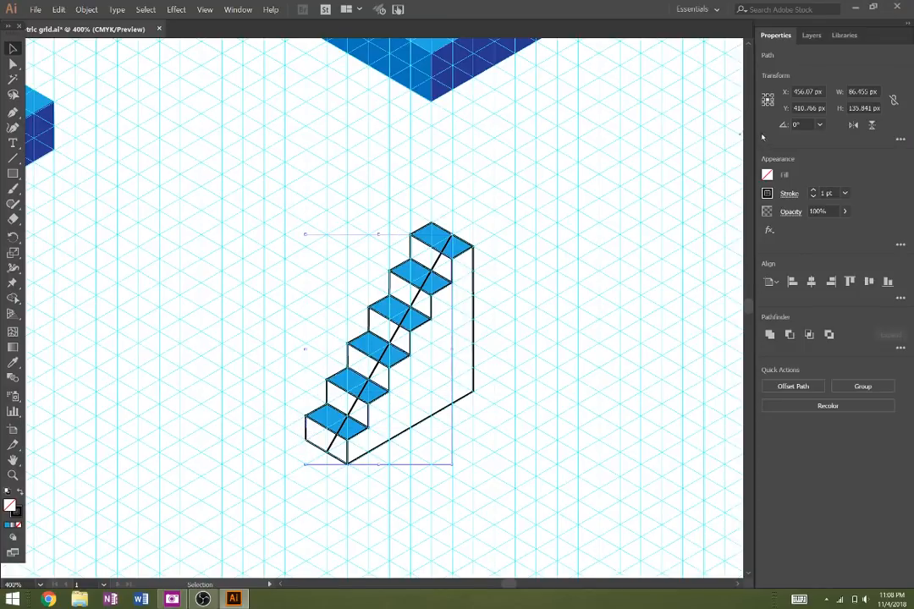
left_click(766, 174)
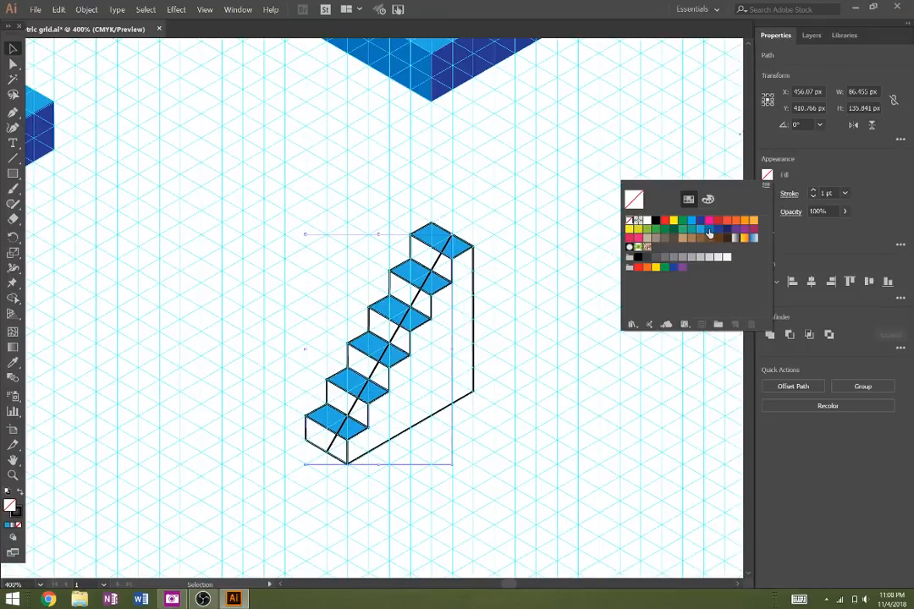
left_click(700, 229)
left_click(500, 424)
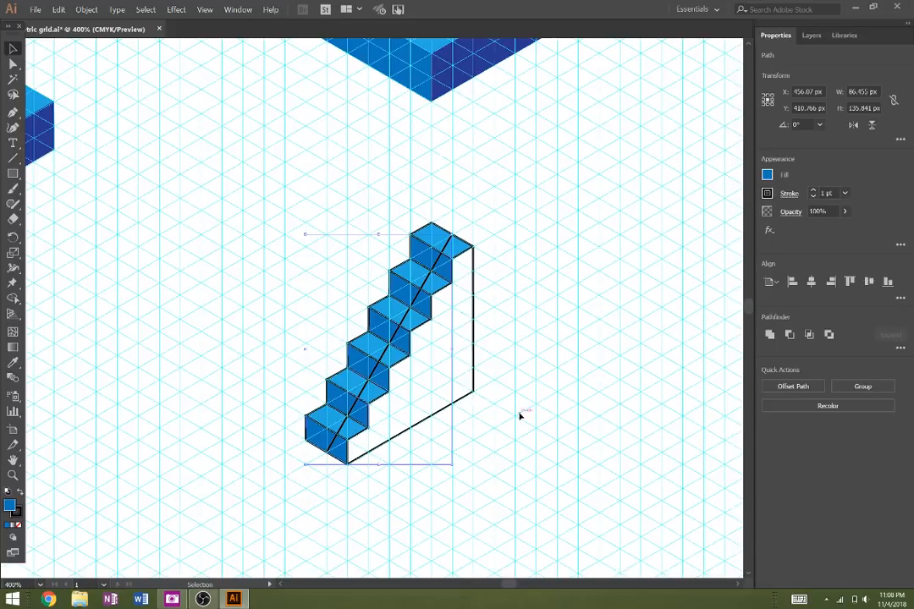
Step: Fill the large side face of the staircase with dark blue
left_click(519, 416)
left_click_drag(511, 417, 451, 375)
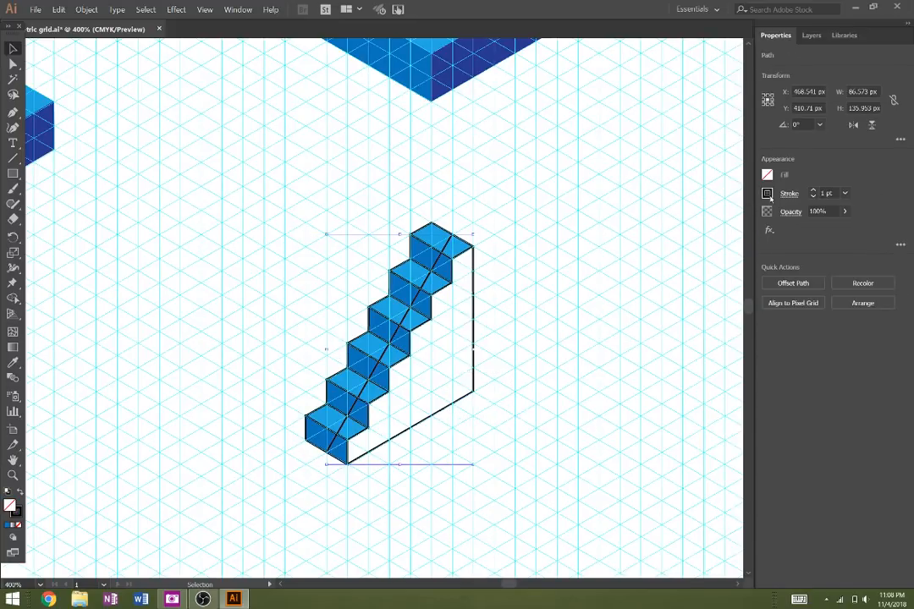
left_click(767, 175)
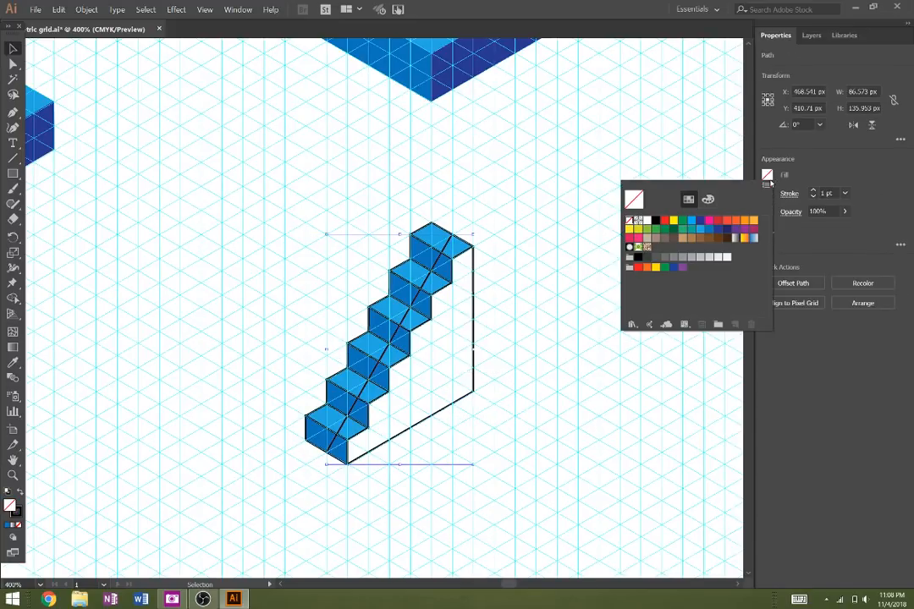
left_click(717, 229)
left_click(567, 369)
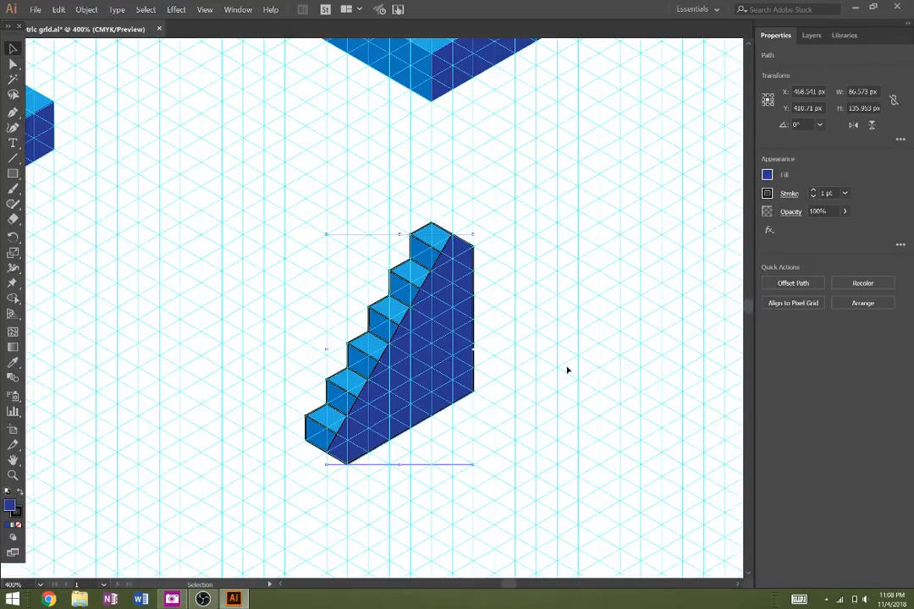
Step: Send the dark blue side face to the back, behind the treads and risers, and deselect it
right_click(467, 370)
mouse_move(487, 511)
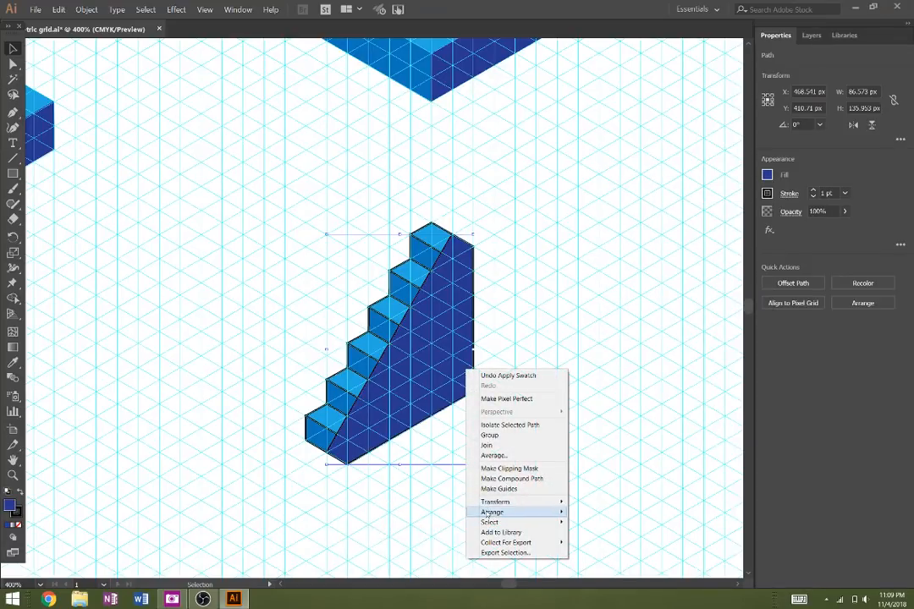
left_click(407, 542)
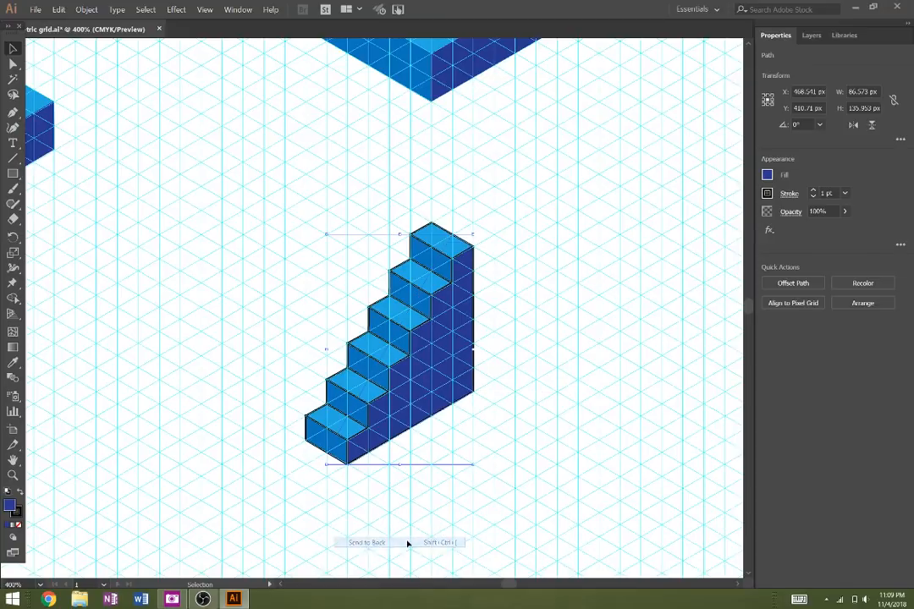
left_click(469, 448)
Step: Hide the isometric grid on Layer 1
scroll(592, 381, "right", 1)
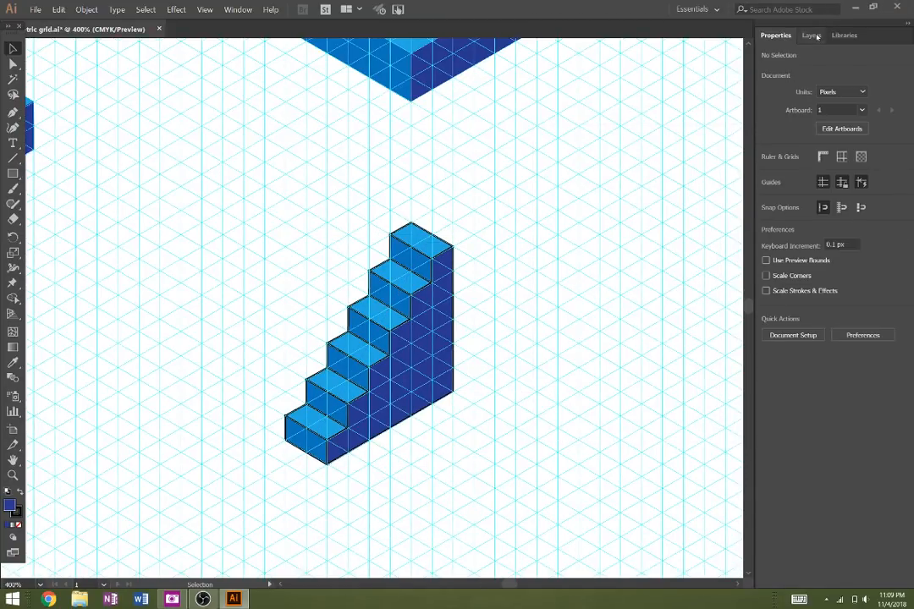
left_click(810, 35)
left_click(765, 96)
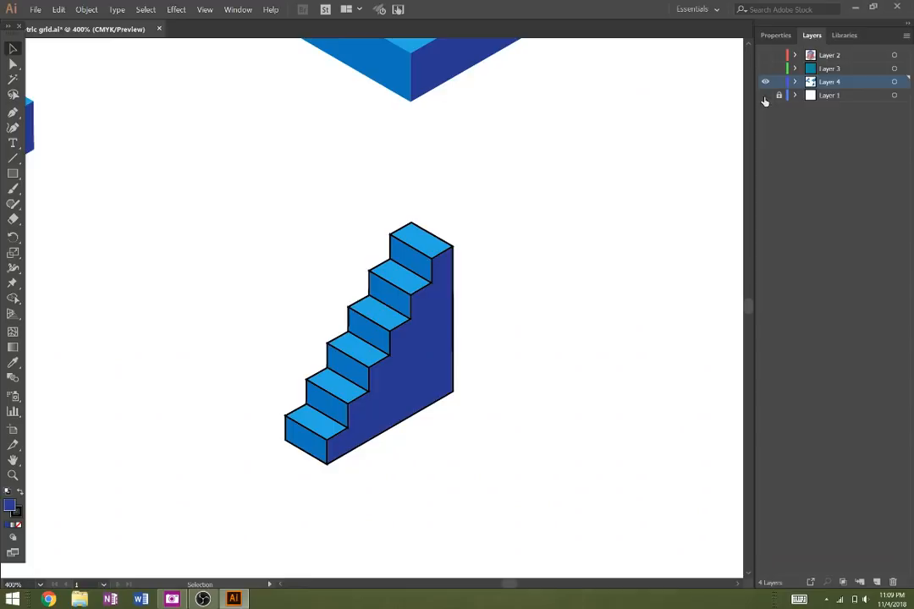
Step: Select all faces of the staircase, remove their black stroke, and deselect them
left_click_drag(539, 480, 241, 189)
left_click(775, 35)
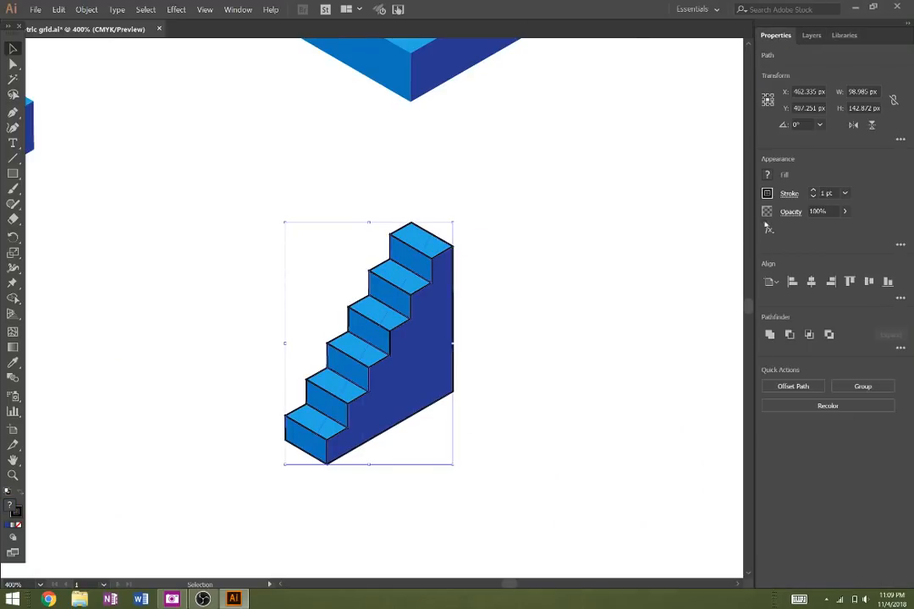
left_click(768, 194)
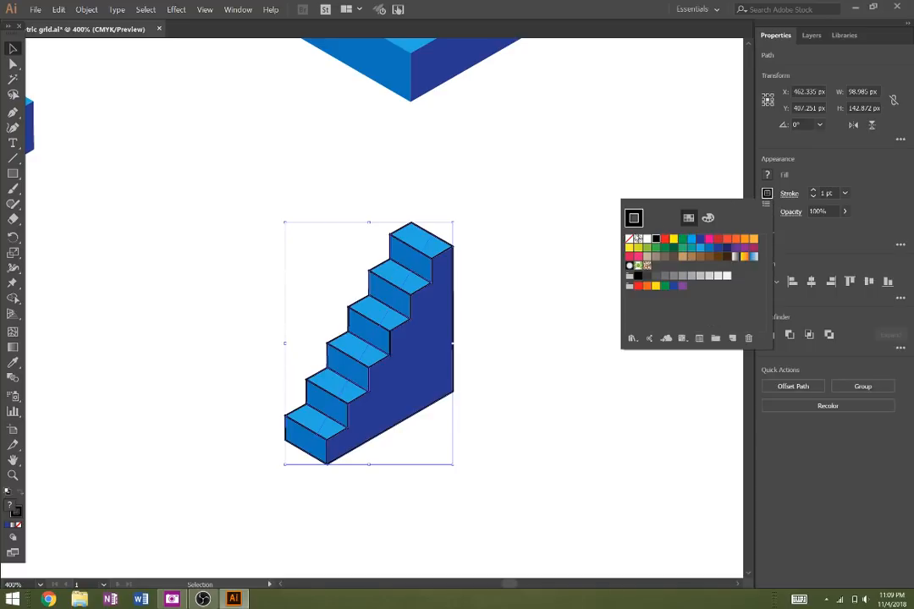
left_click(629, 239)
left_click(568, 386)
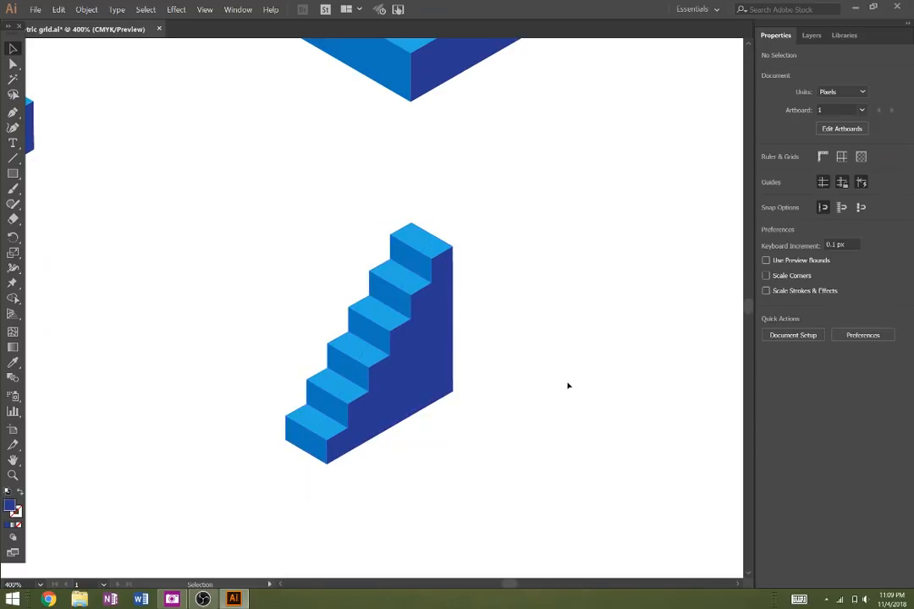
Step: Examine the shaded staircase up close and alongside the other isometric shapes
key("z")
left_click(561, 382, "alt")
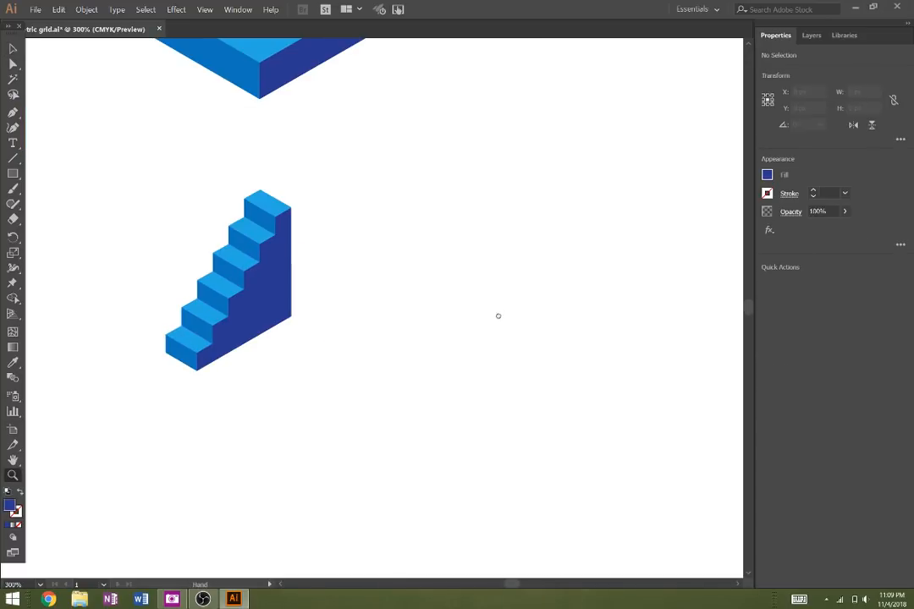
left_click_drag(497, 316, 631, 434)
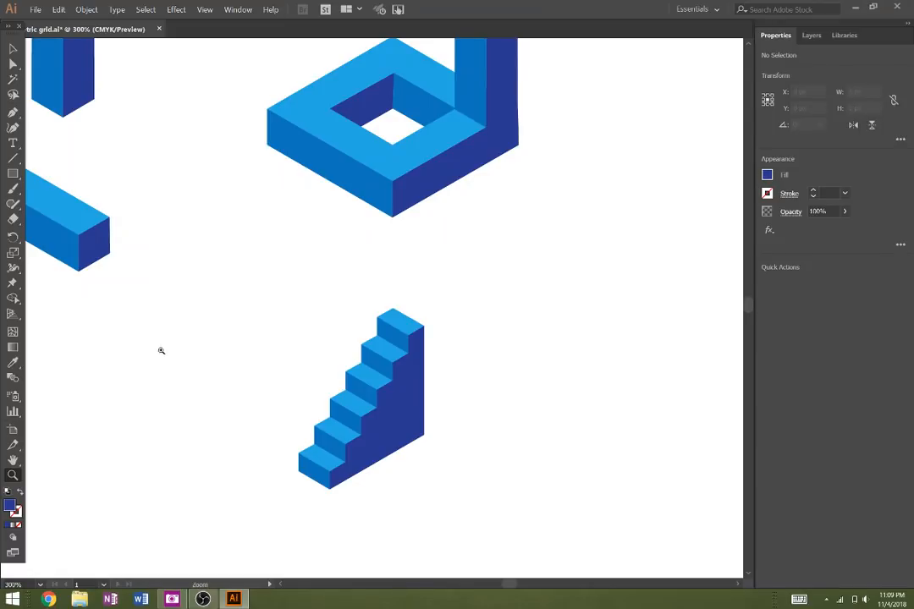
left_click_drag(238, 276, 493, 511)
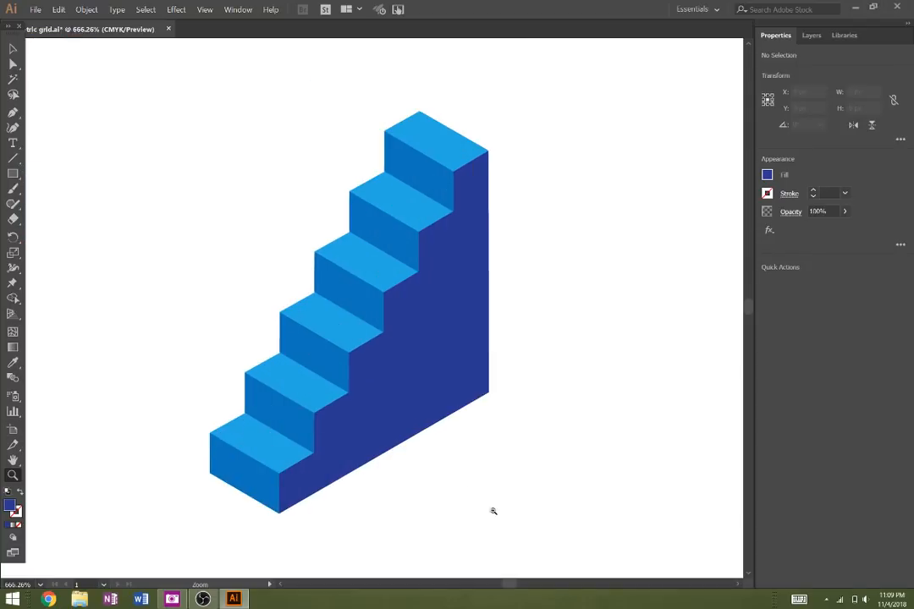
left_click(466, 464, "alt")
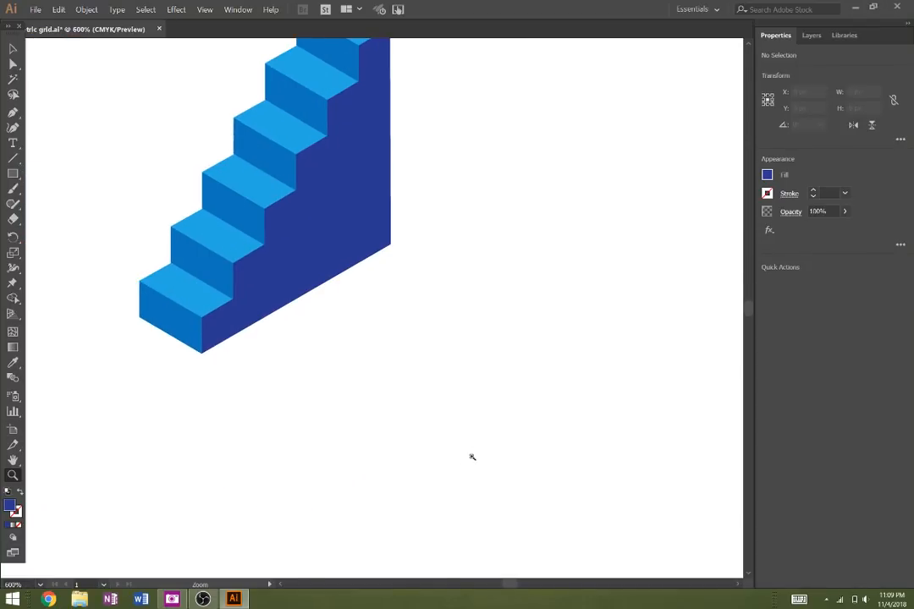
left_click(421, 410, "alt")
left_click_drag(389, 358, 449, 471)
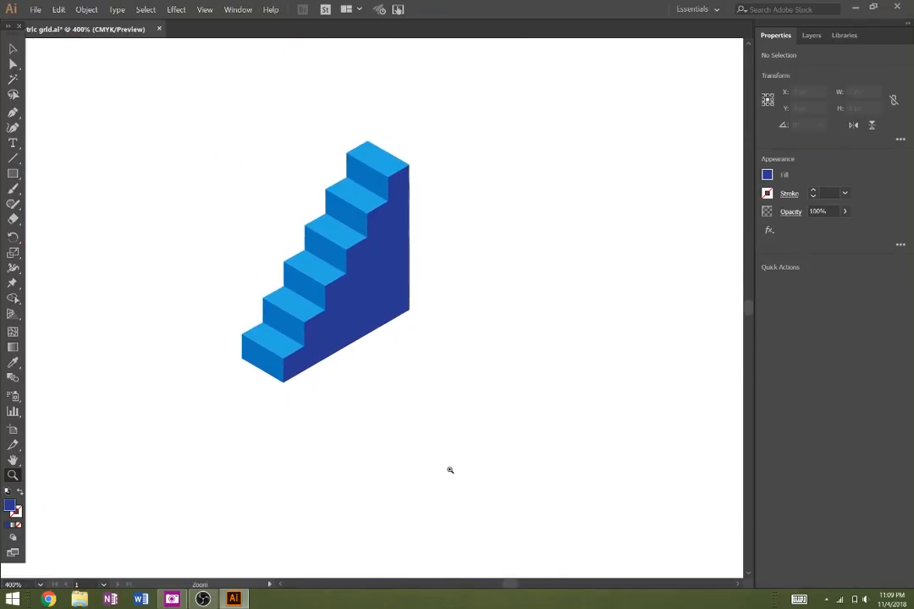
Step: Select all faces of the staircase and group them
key("v")
left_click_drag(490, 423, 189, 106)
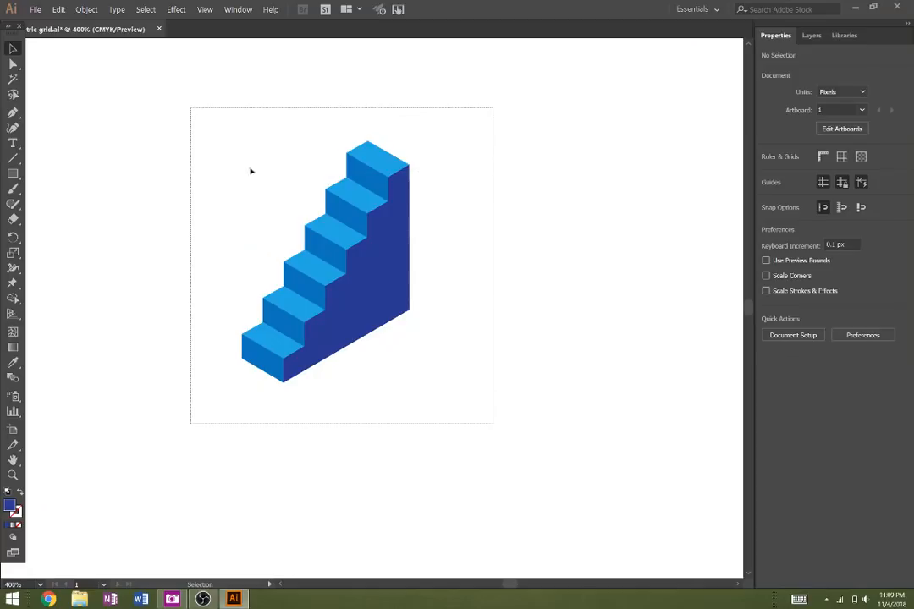
key("ctrl+g")
Step: Make a copy of the staircase group reflected across the vertical axis and move it right until the tall back edges of both staircases meet
right_click(382, 299)
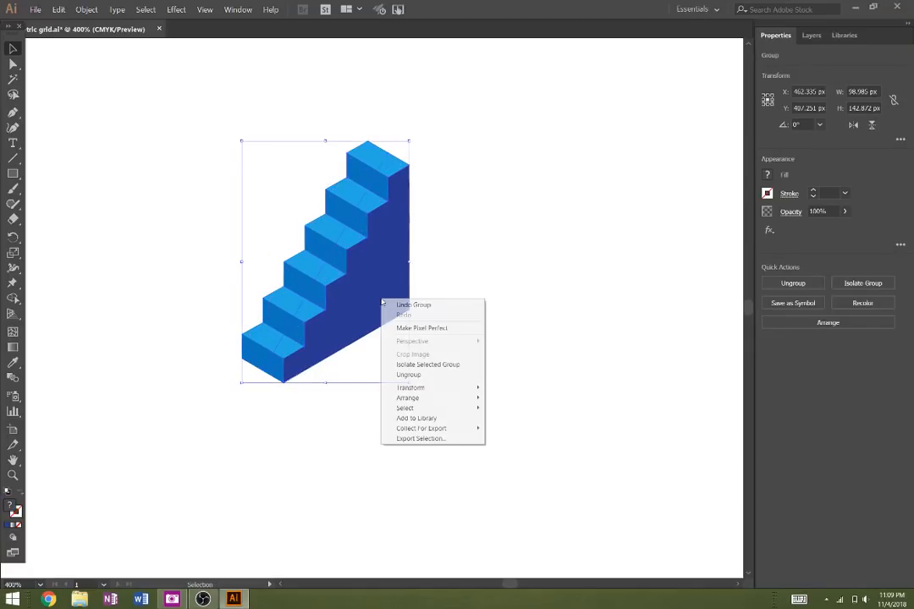
mouse_move(414, 387)
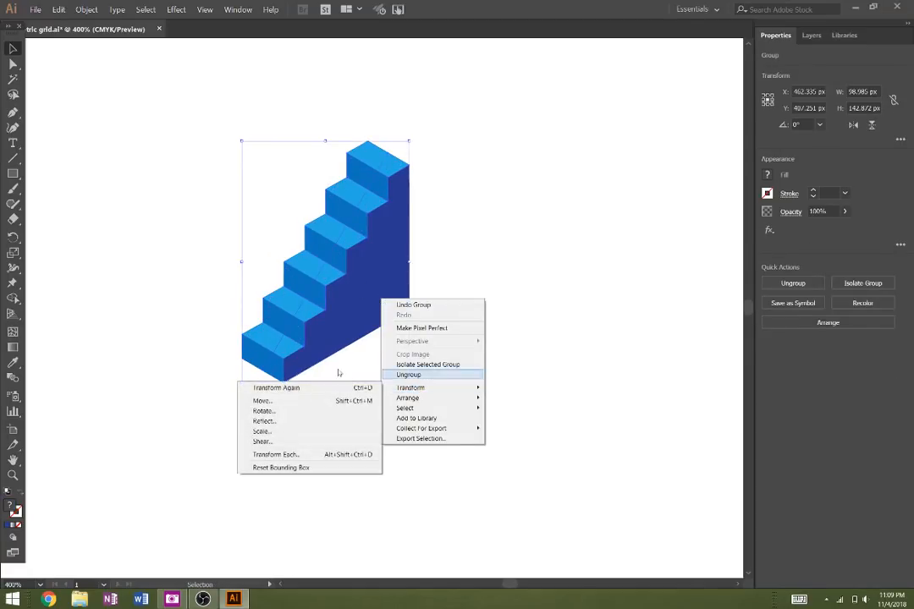
left_click(292, 421)
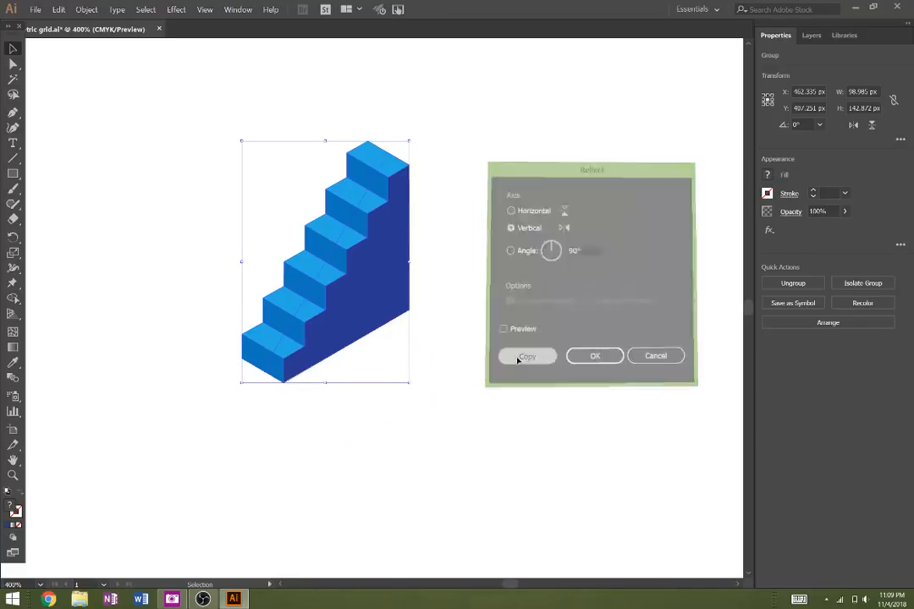
left_click(518, 356)
left_click_drag(342, 284, 481, 283)
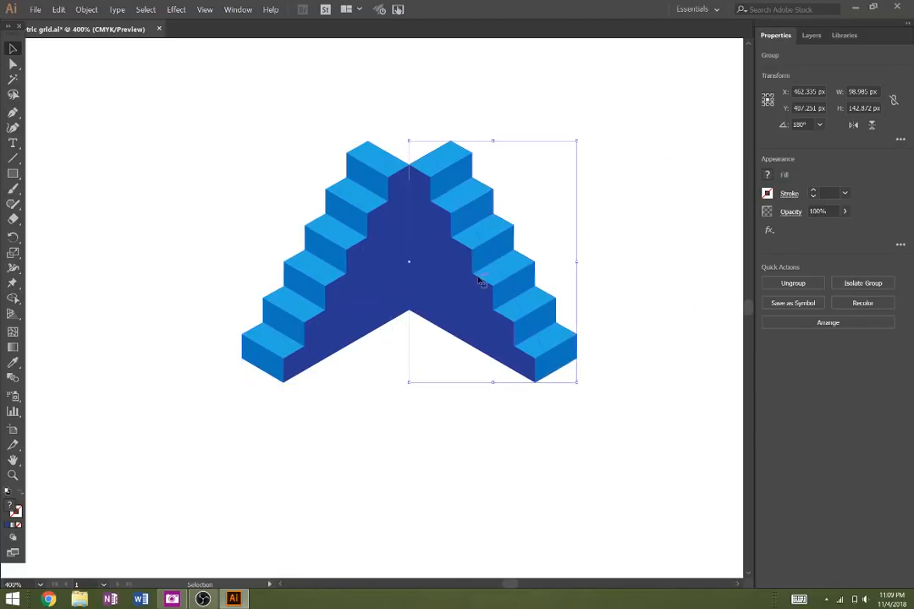
left_click(645, 285)
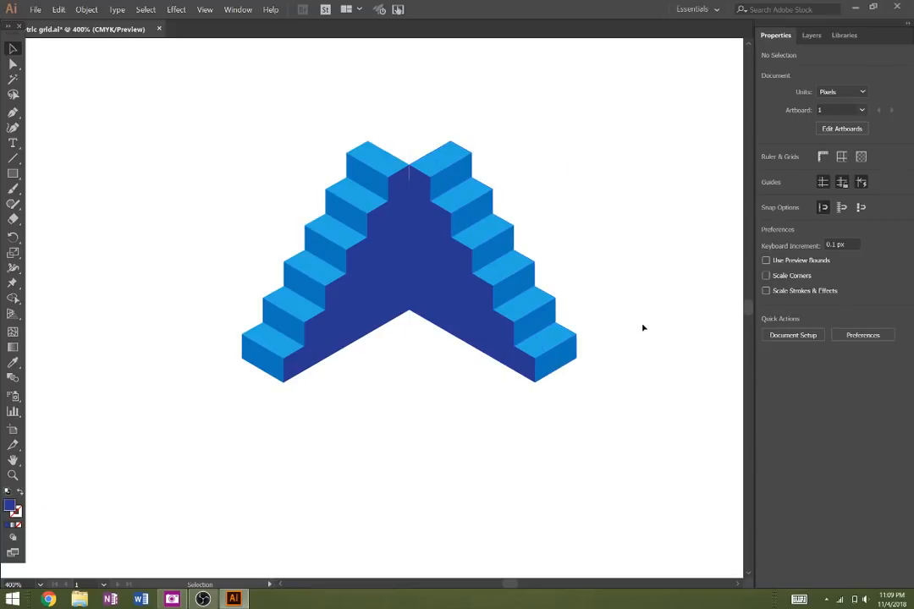
left_click(449, 265)
left_click(766, 176)
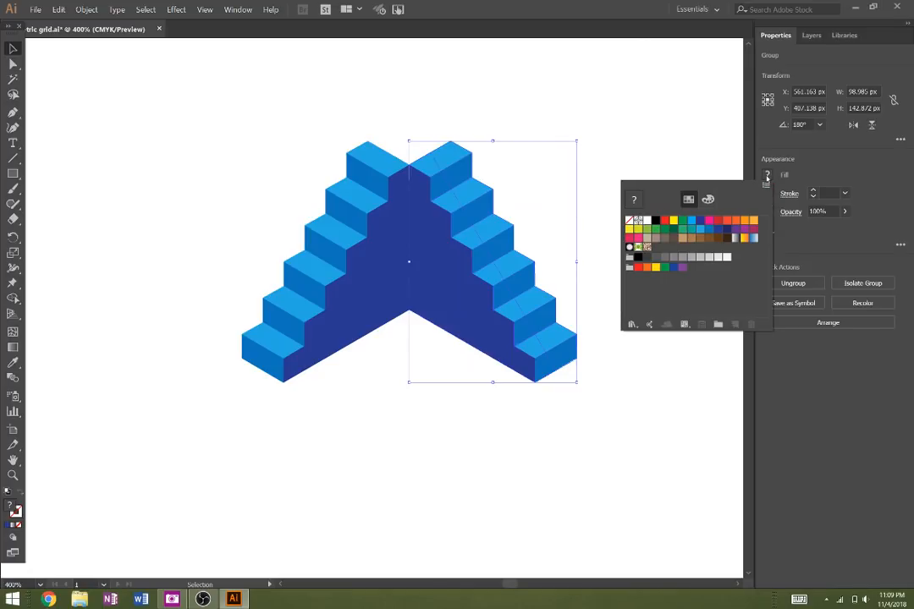
left_click(708, 230)
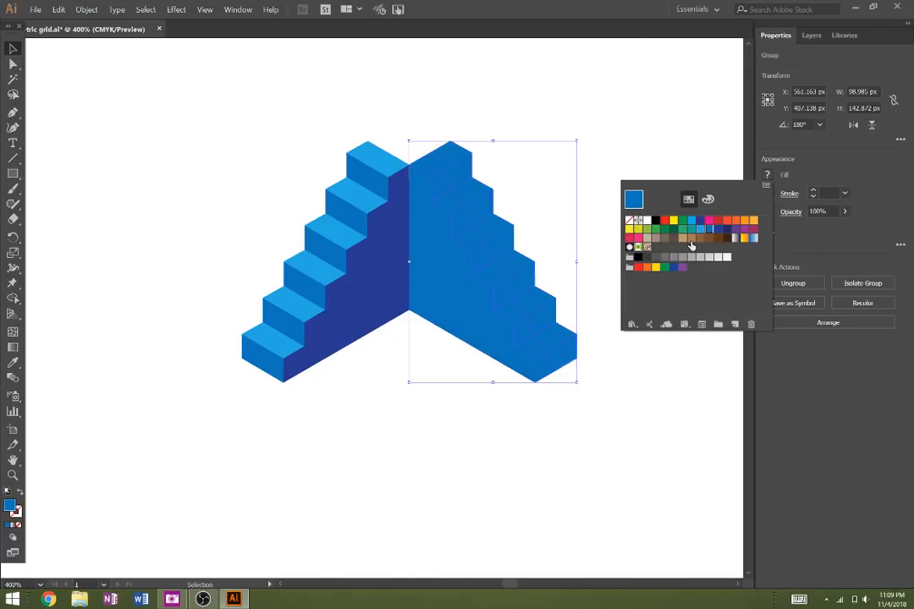
left_click(452, 288)
double_click(443, 296)
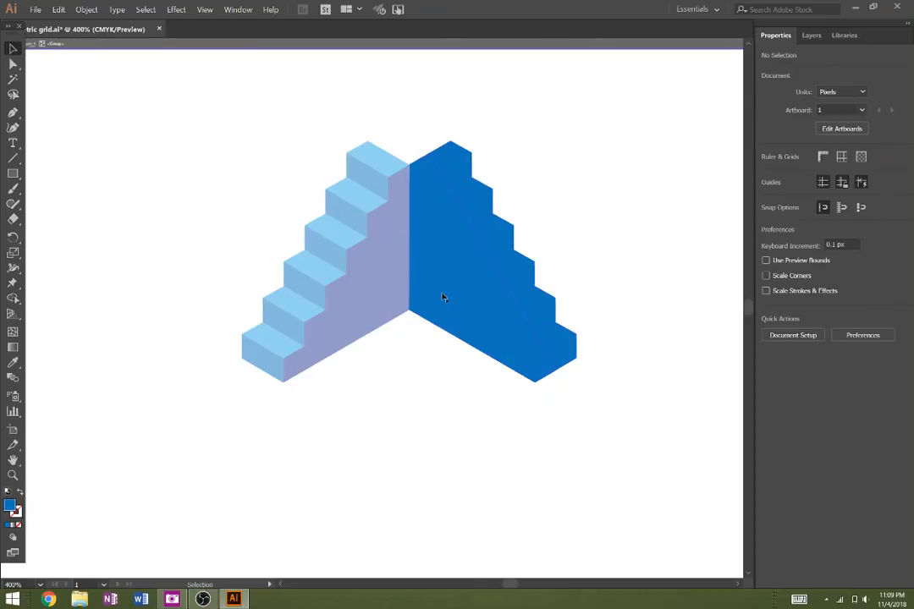
key("ctrl+z")
Step: Isolate the mirrored staircase group and fill its large side face with the medium blue swatch C=85 M=50 Y=0 K=0
double_click(442, 296)
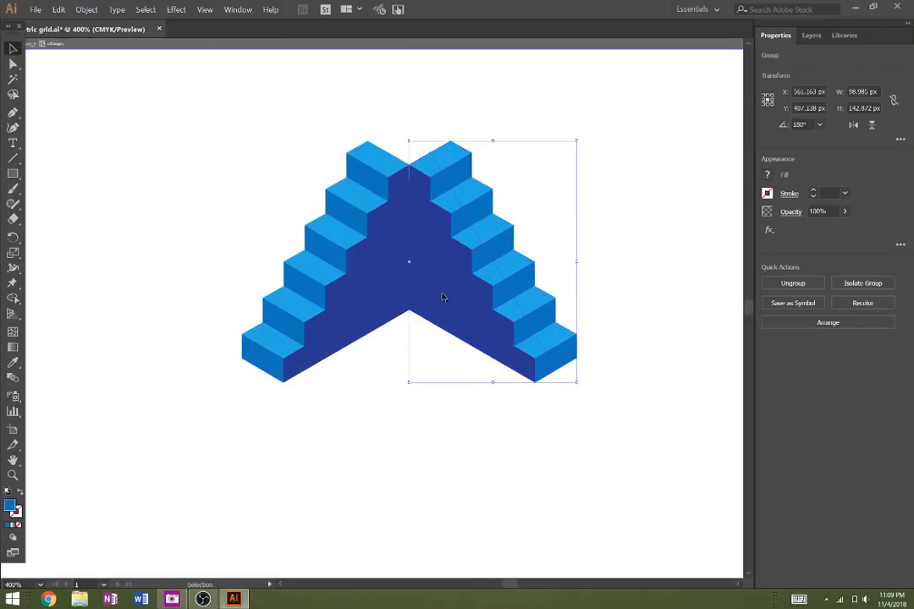
left_click(447, 301)
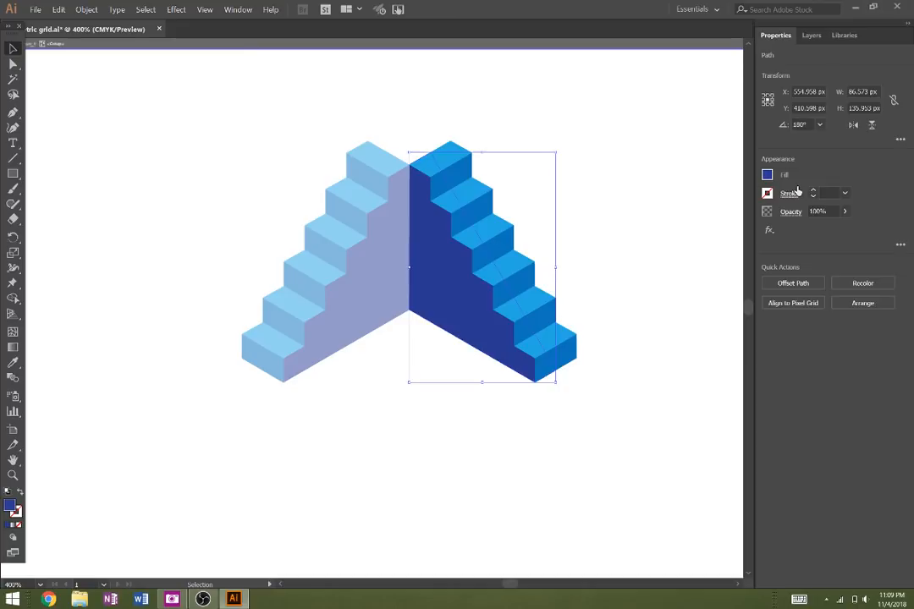
left_click(767, 175)
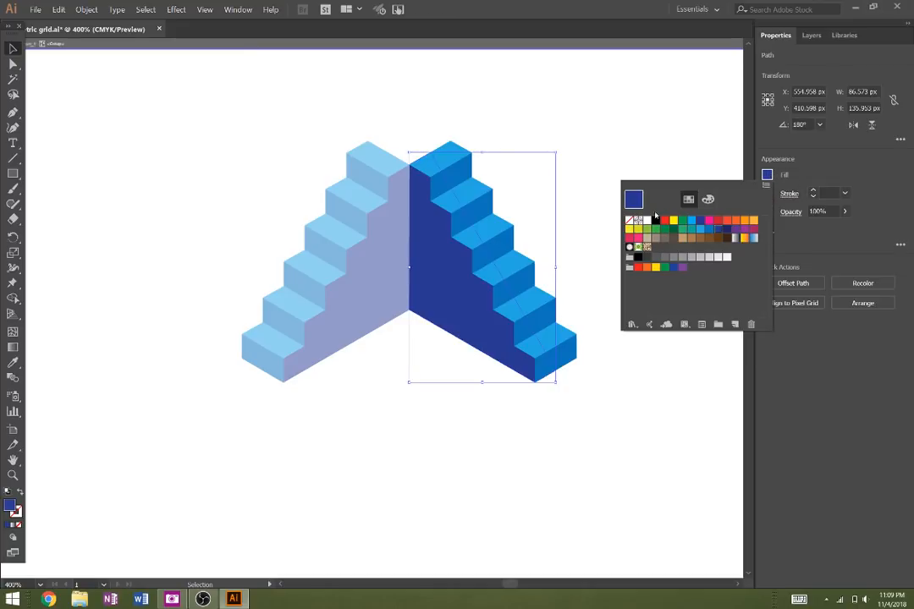
left_click(709, 229)
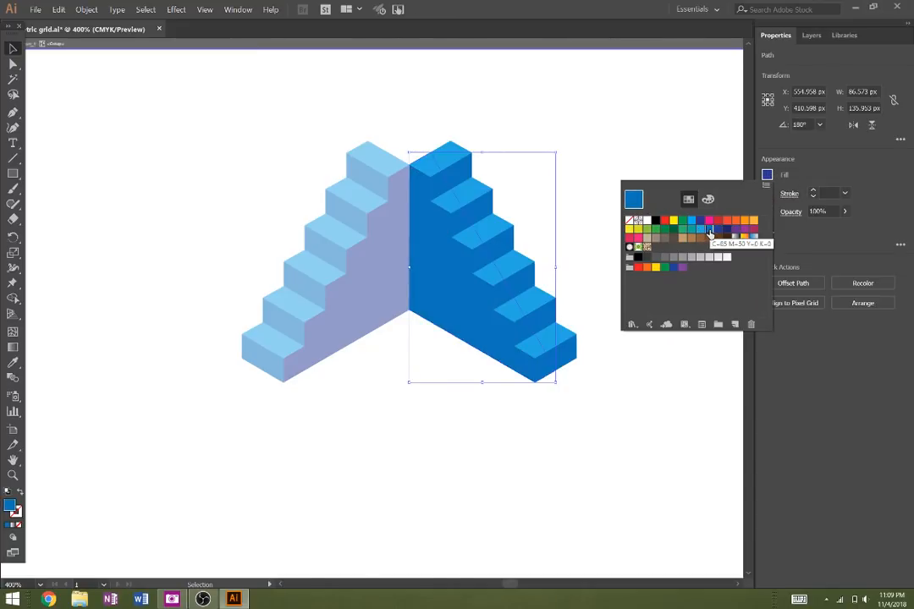
Step: Fill all six risers of the mirrored staircase with the dark blue swatch and leave the group's isolation mode
left_click(464, 175)
left_click(477, 215, "shift")
left_click(490, 255, "shift")
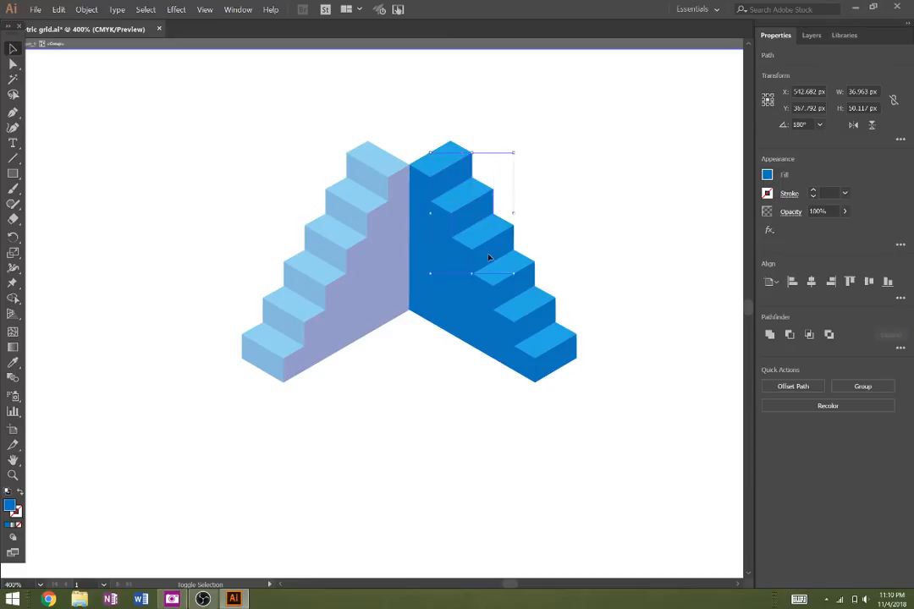
left_click(510, 289, "shift")
left_click(530, 328, "shift")
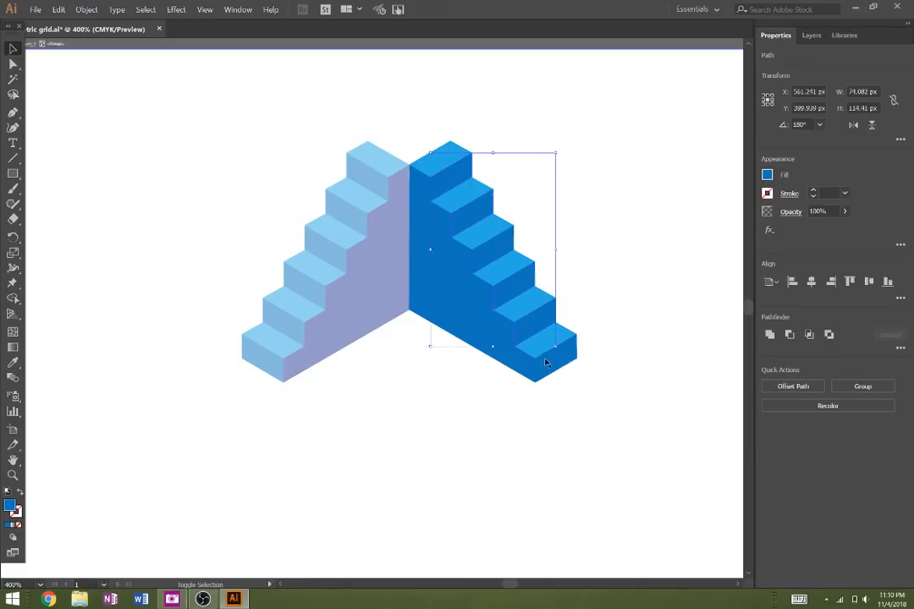
left_click(549, 362, "shift")
left_click(766, 174)
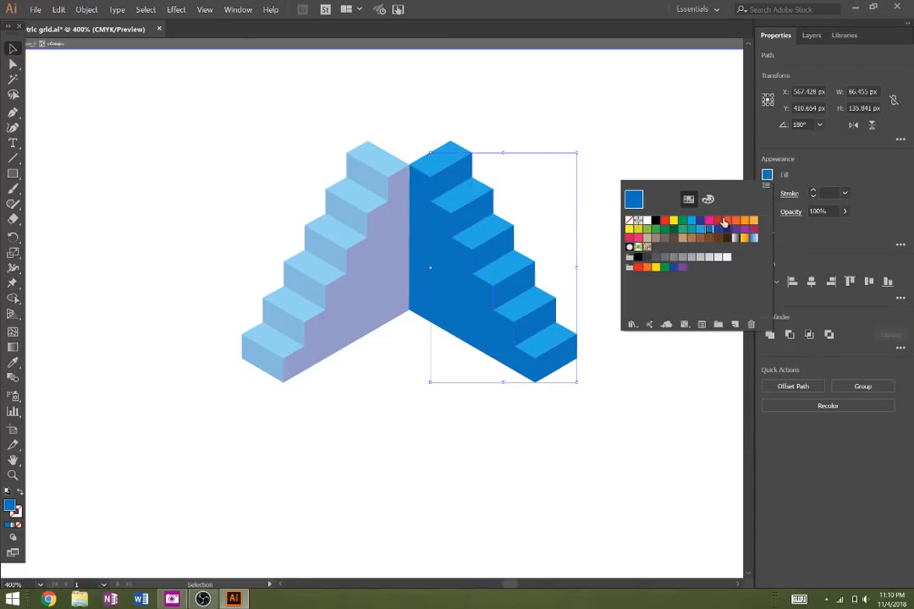
left_click(718, 229)
left_click(643, 425)
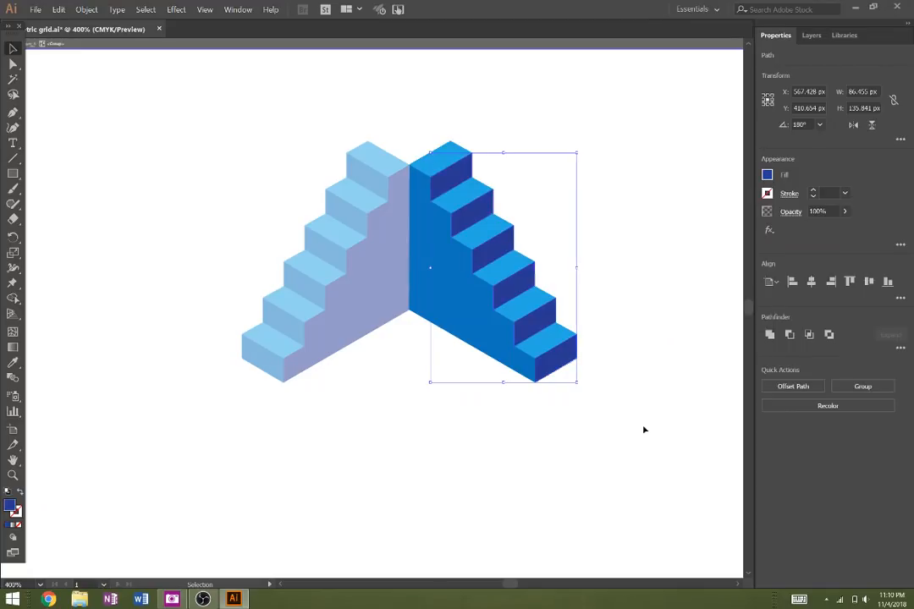
double_click(643, 430)
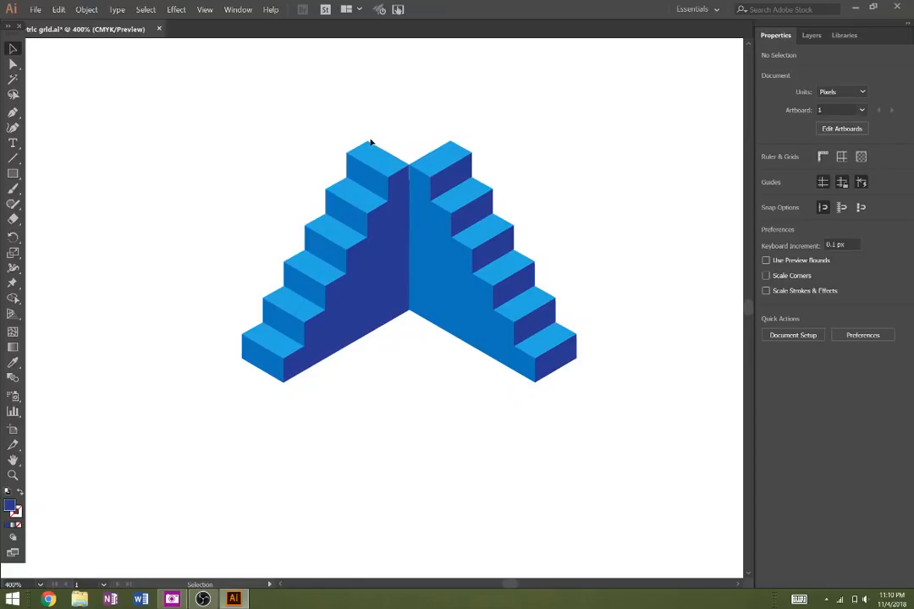
Step: Show the grid on Layer 1 and draw a closed diamond with the Pen tool in the gap between the two top steps
key("p")
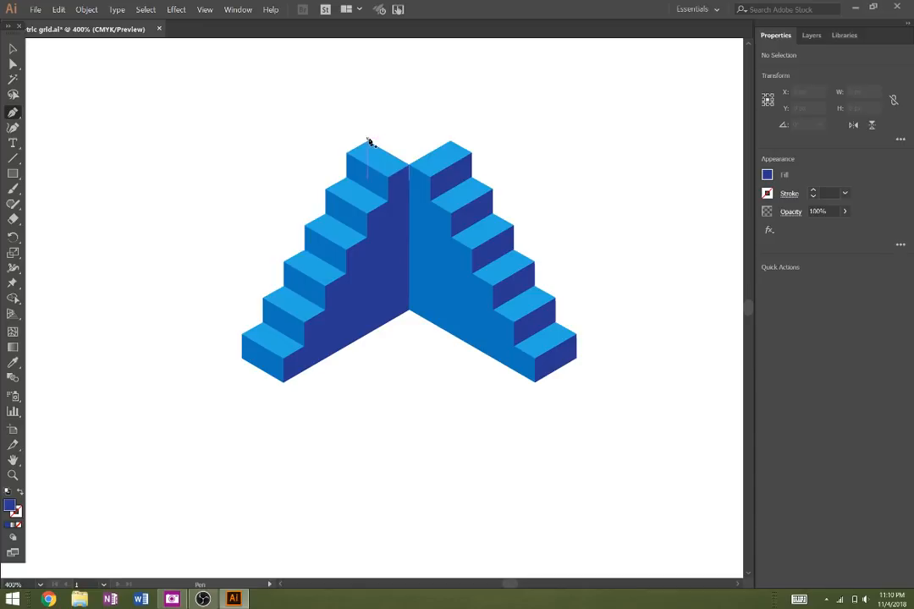
left_click(810, 35)
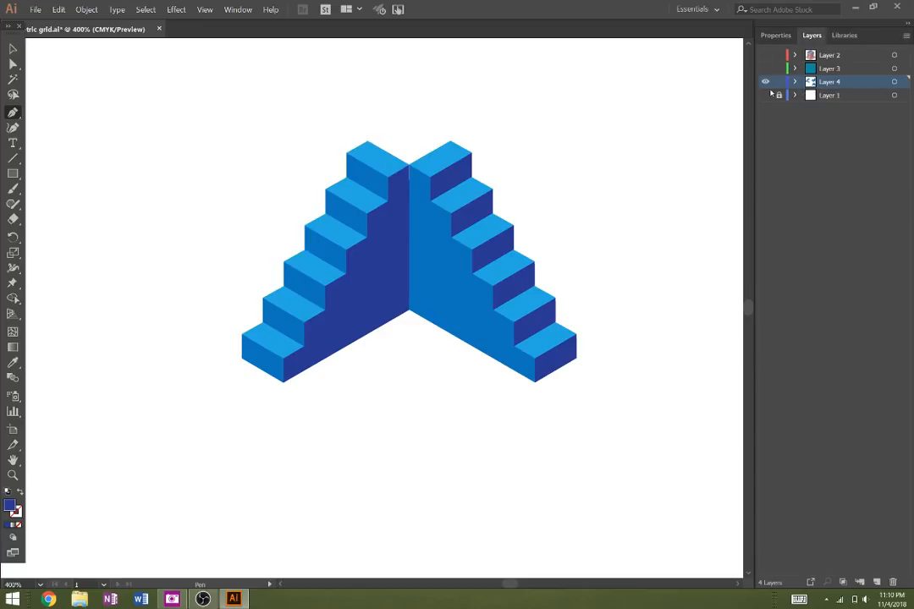
left_click(766, 96)
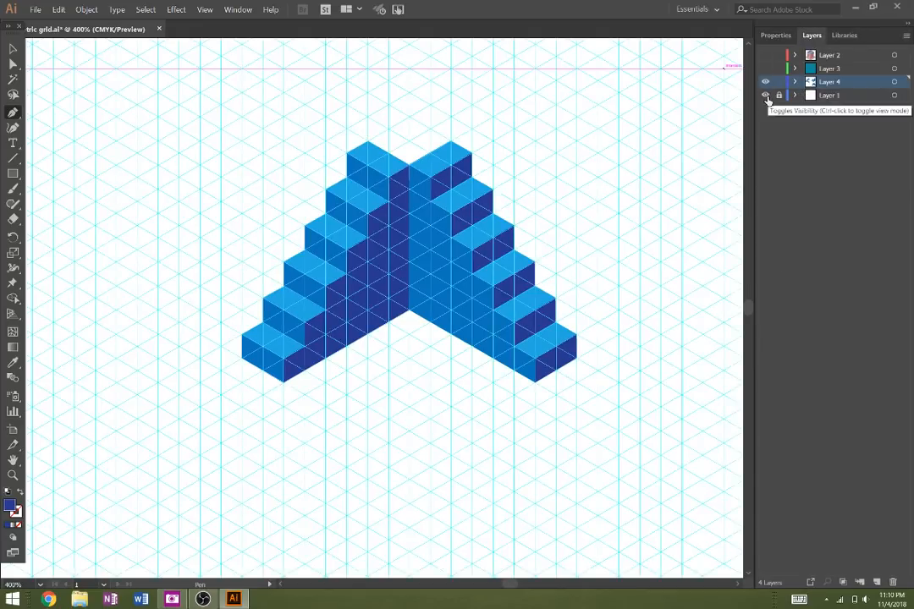
left_click(368, 142)
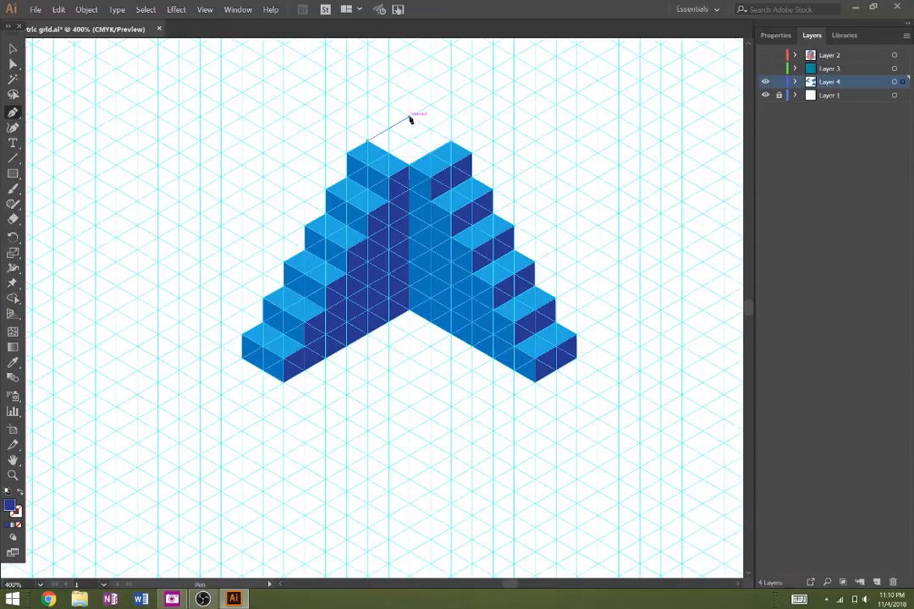
left_click(408, 116)
left_click(449, 142)
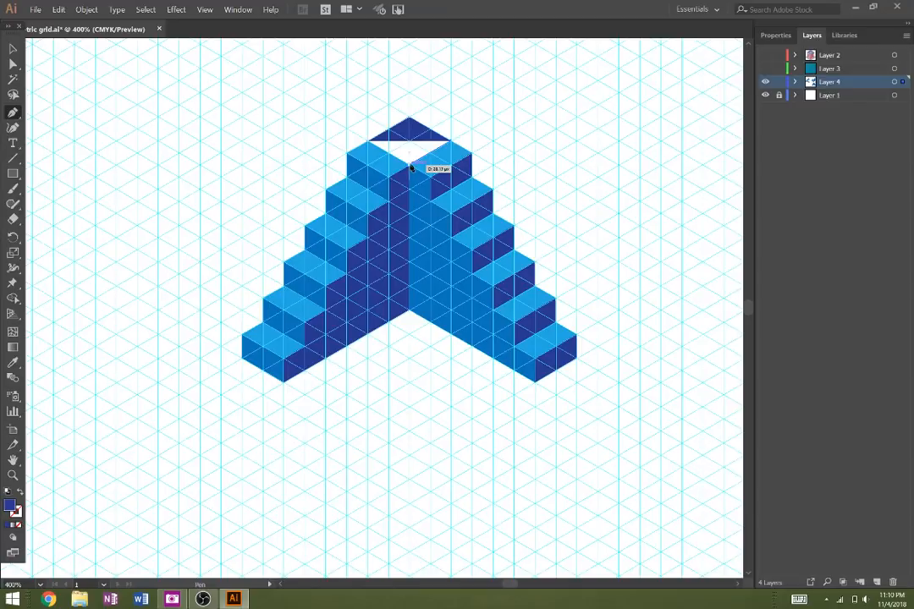
left_click(409, 167)
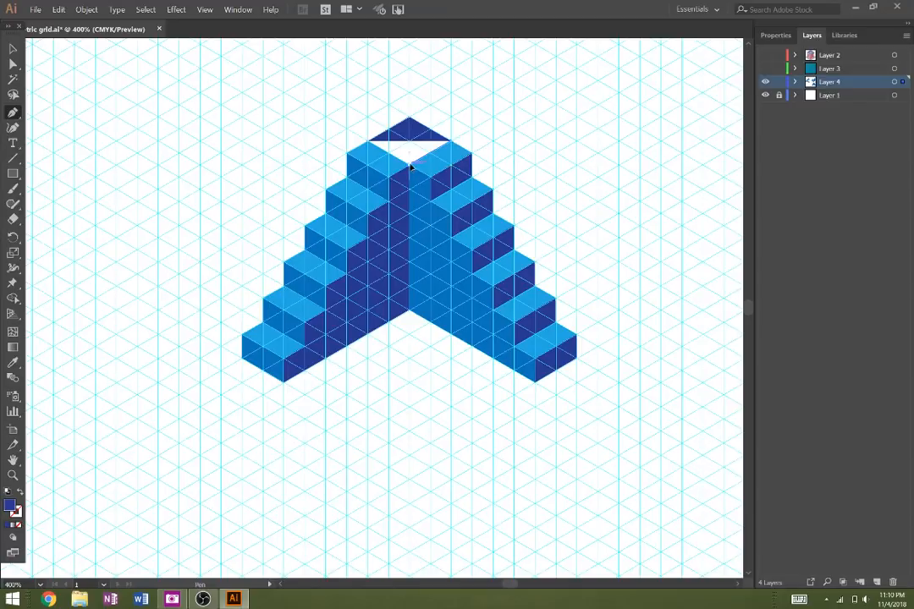
left_click(368, 144)
Step: Give the new diamond the light blue fill of the adjoining top step and deselect it
key("i")
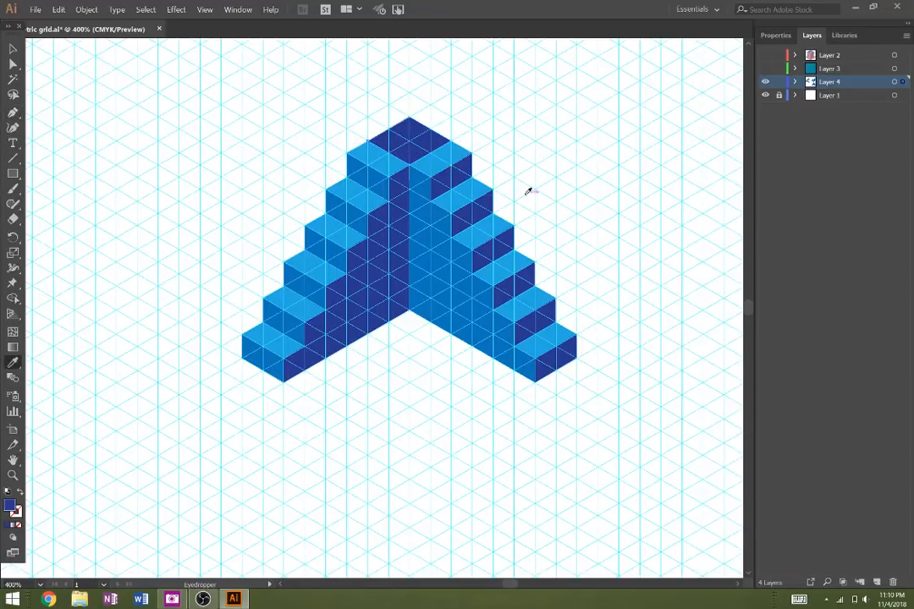
left_click(461, 152)
left_click(13, 48)
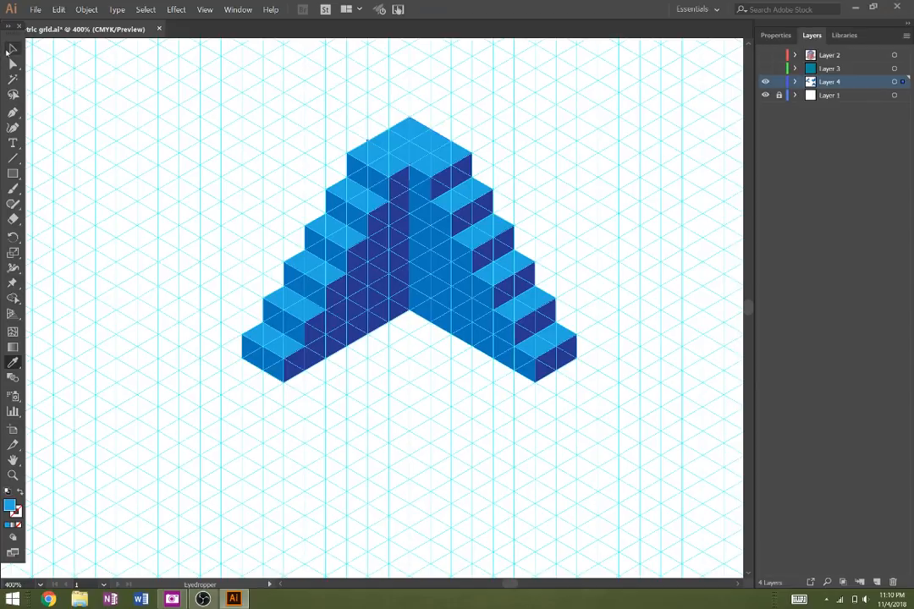
left_click(163, 207)
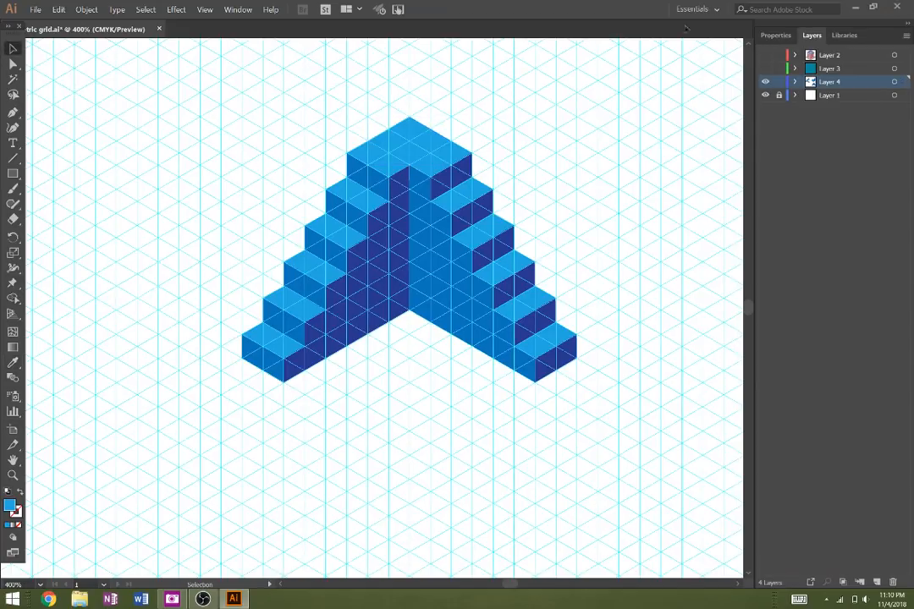
Step: Hide the isometric grid on Layer 1
left_click(774, 35)
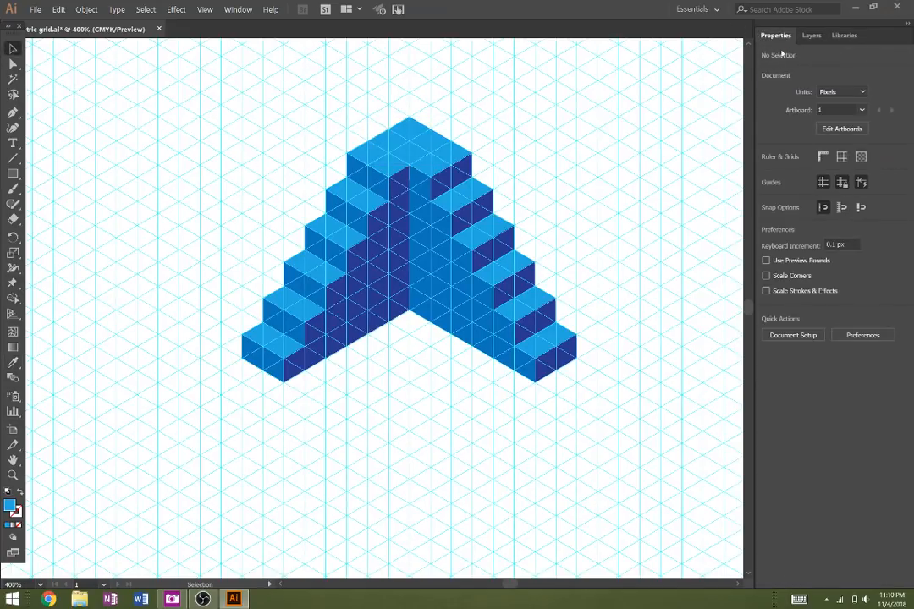
left_click(811, 35)
left_click(765, 95)
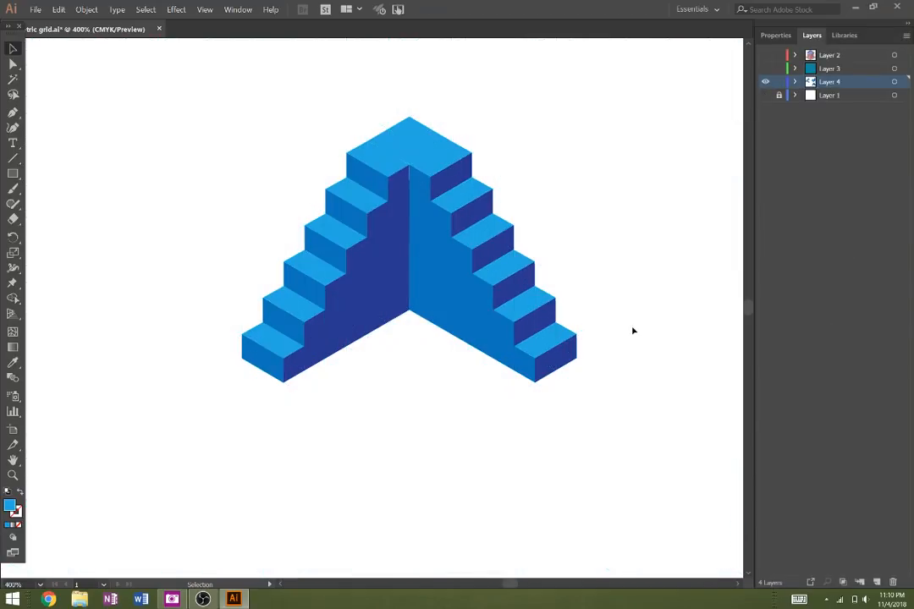
Step: Examine the joined staircases alongside the cube, bar, L-shape and square-hole block
key("z")
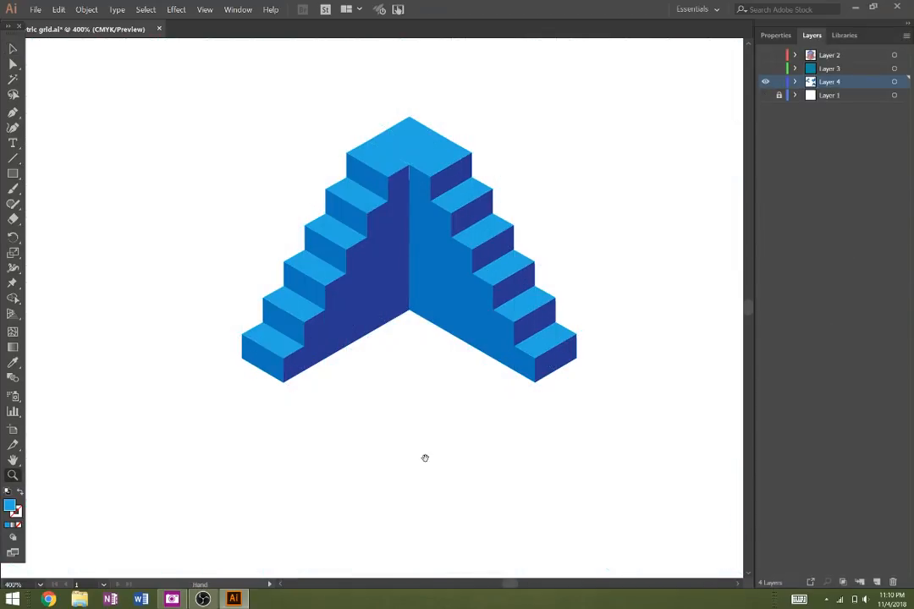
scroll(395, 372, "down", 2)
left_click(428, 364, "alt")
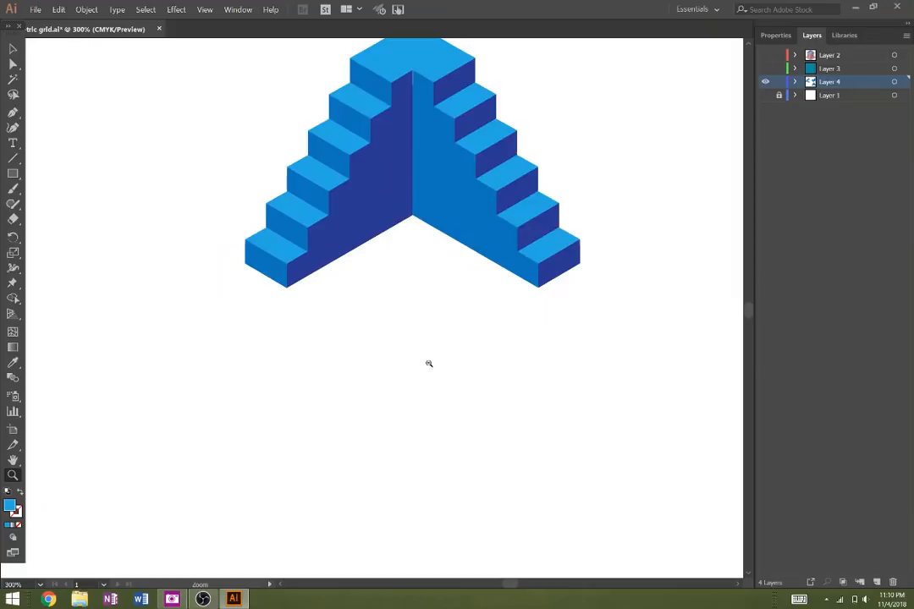
left_click(428, 363, "alt")
left_click_drag(340, 336, 730, 451)
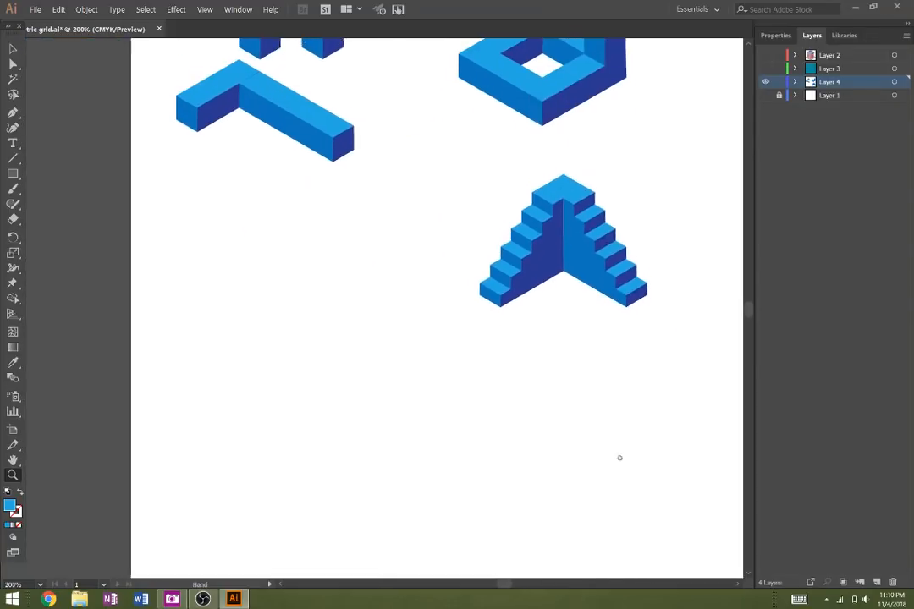
left_click_drag(576, 406, 576, 518)
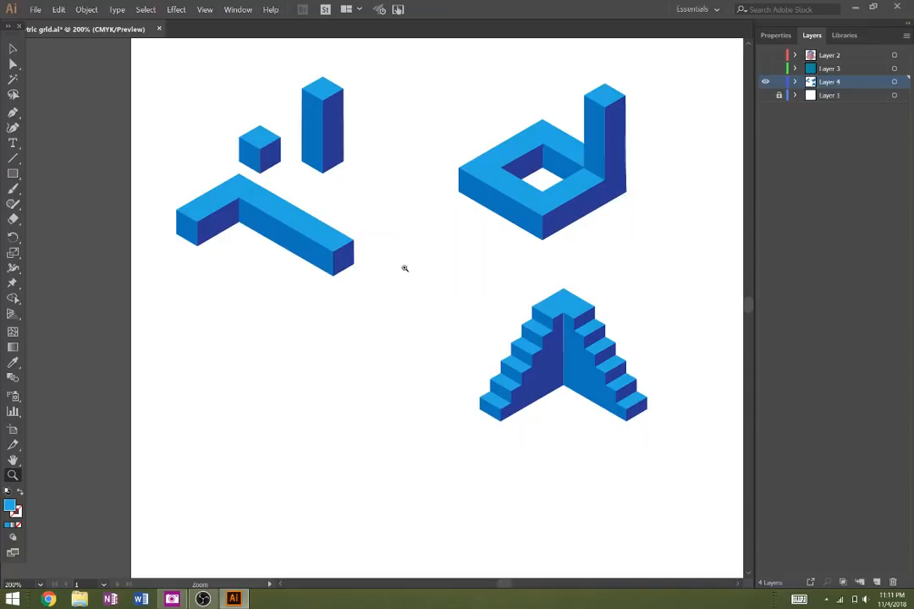
key("v")
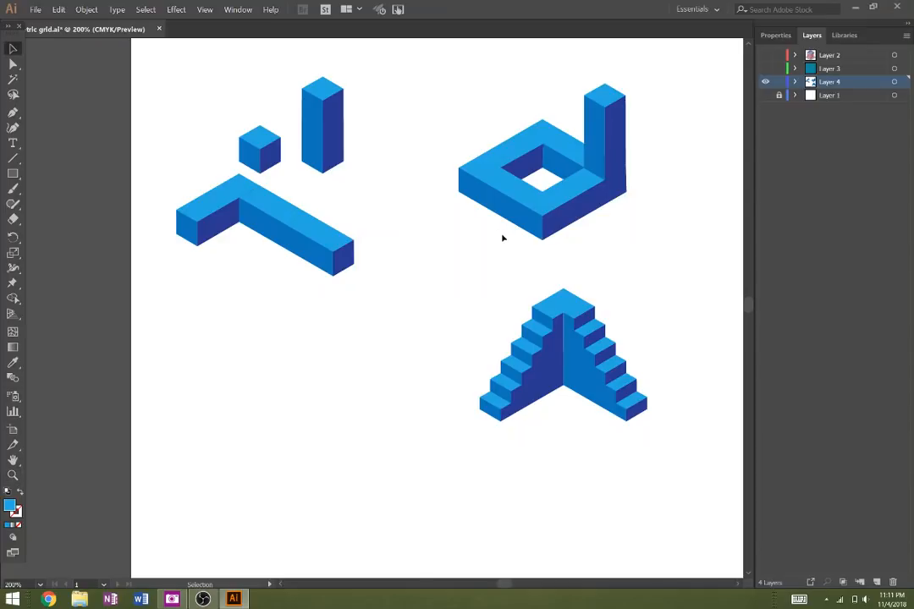
left_click(544, 209)
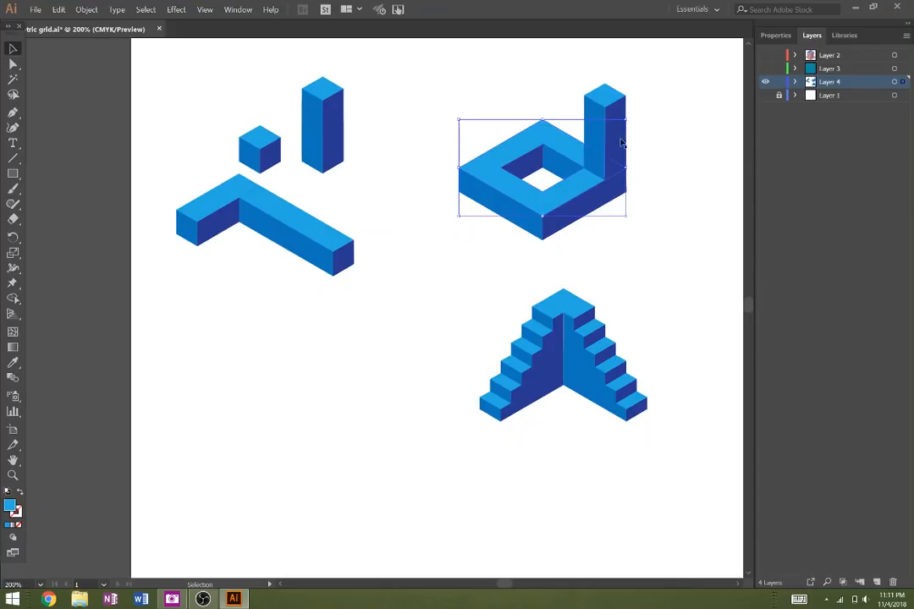
left_click(377, 351)
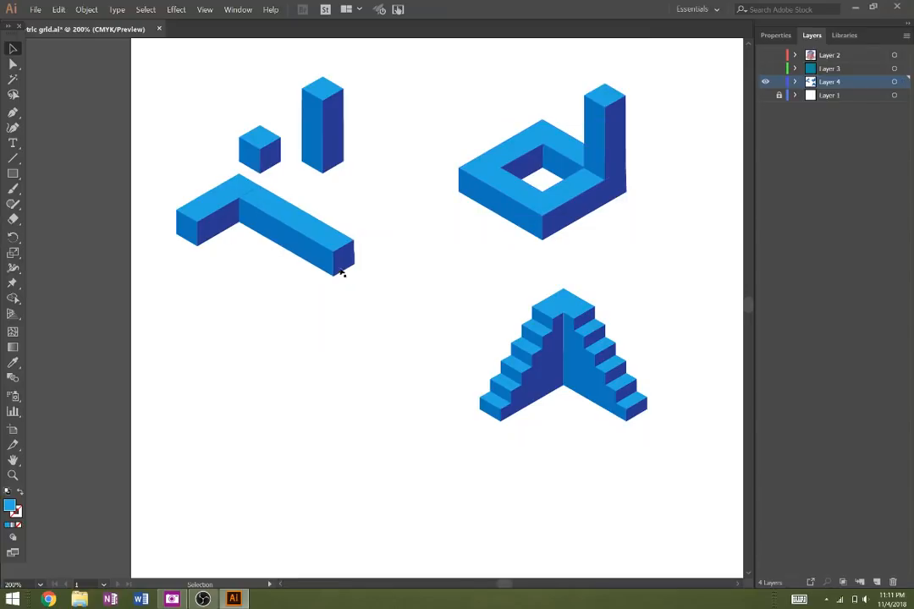
left_click(298, 253)
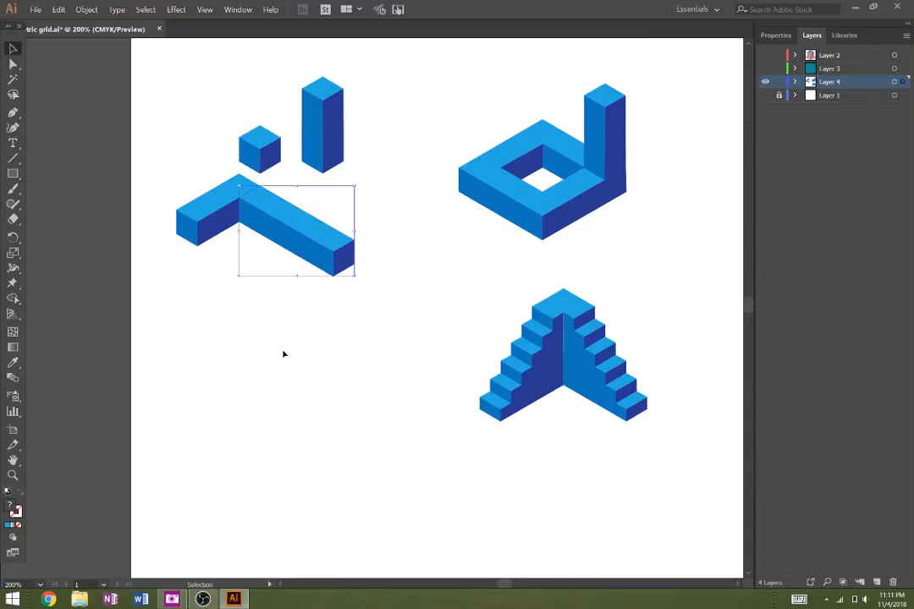
left_click(283, 353)
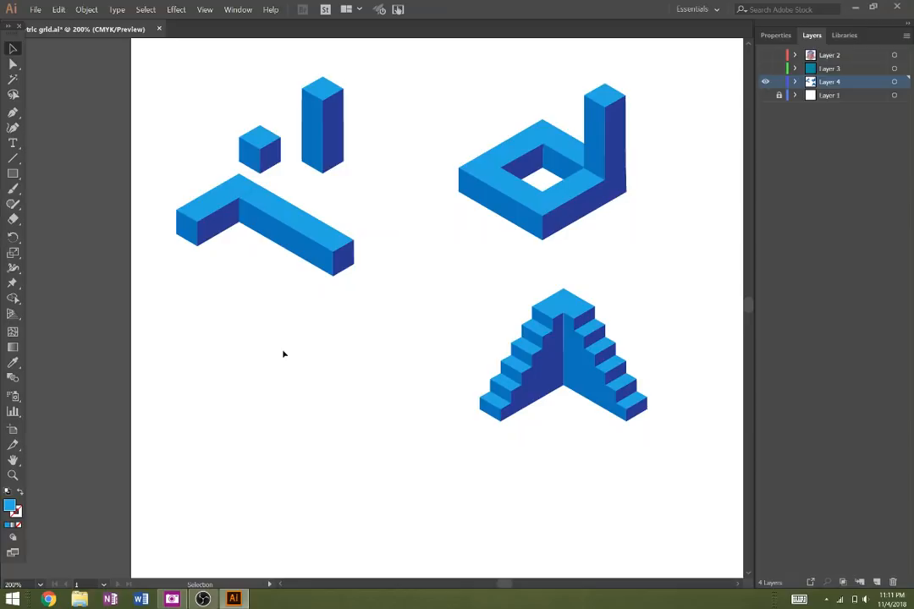